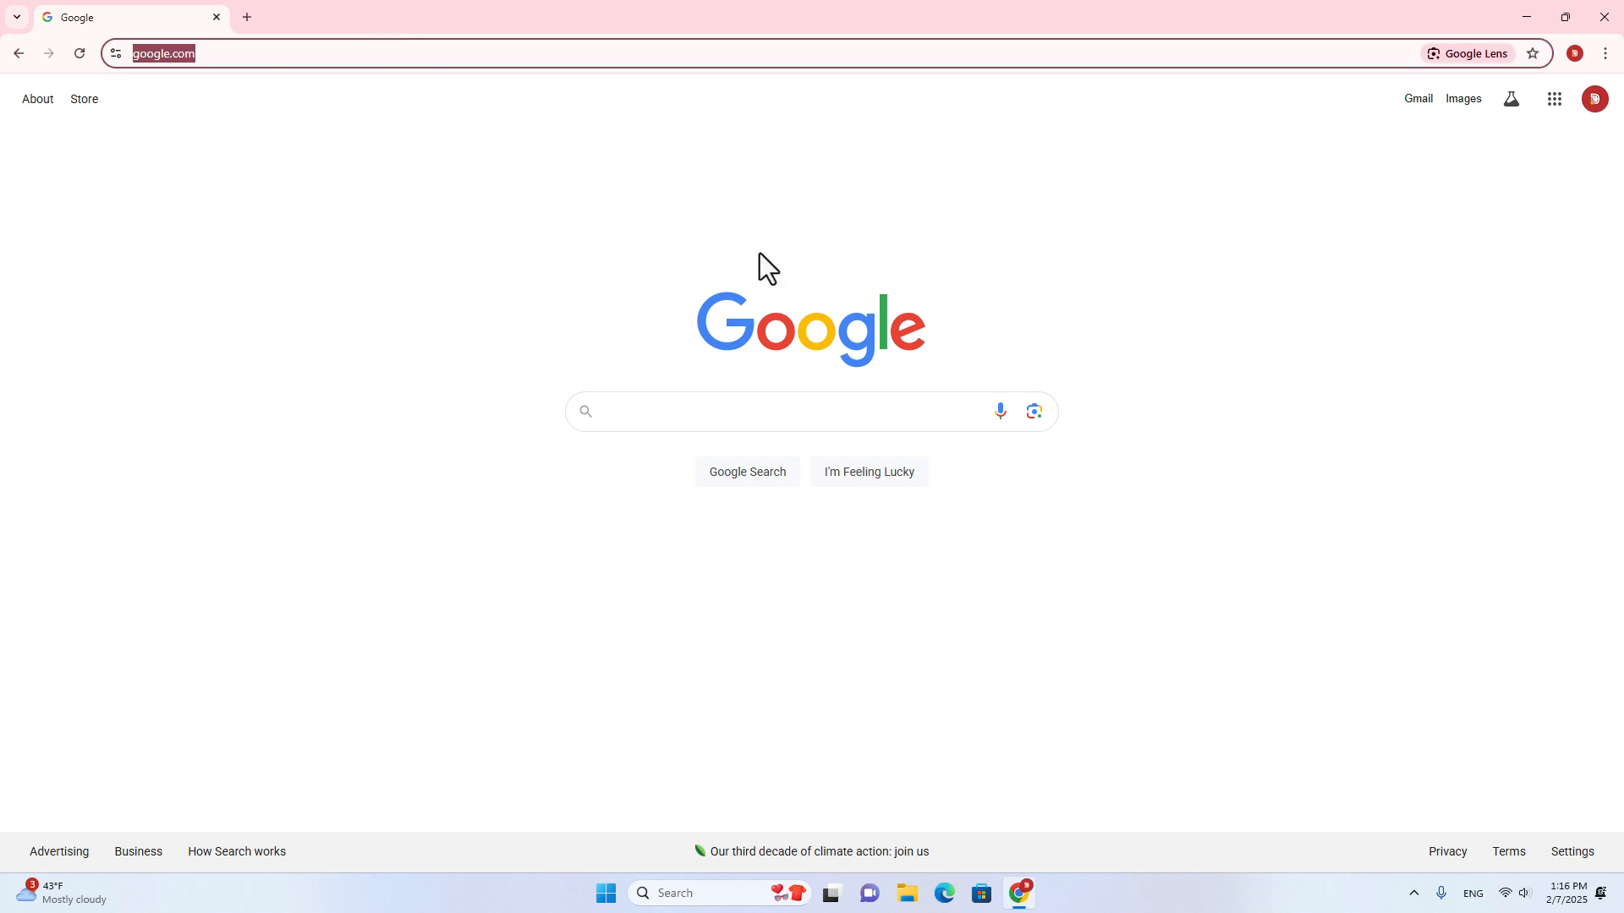
Step: Search Google for "lmstudio" and open the official LM Studio website from the results
click(763, 423)
text(lmstudio)
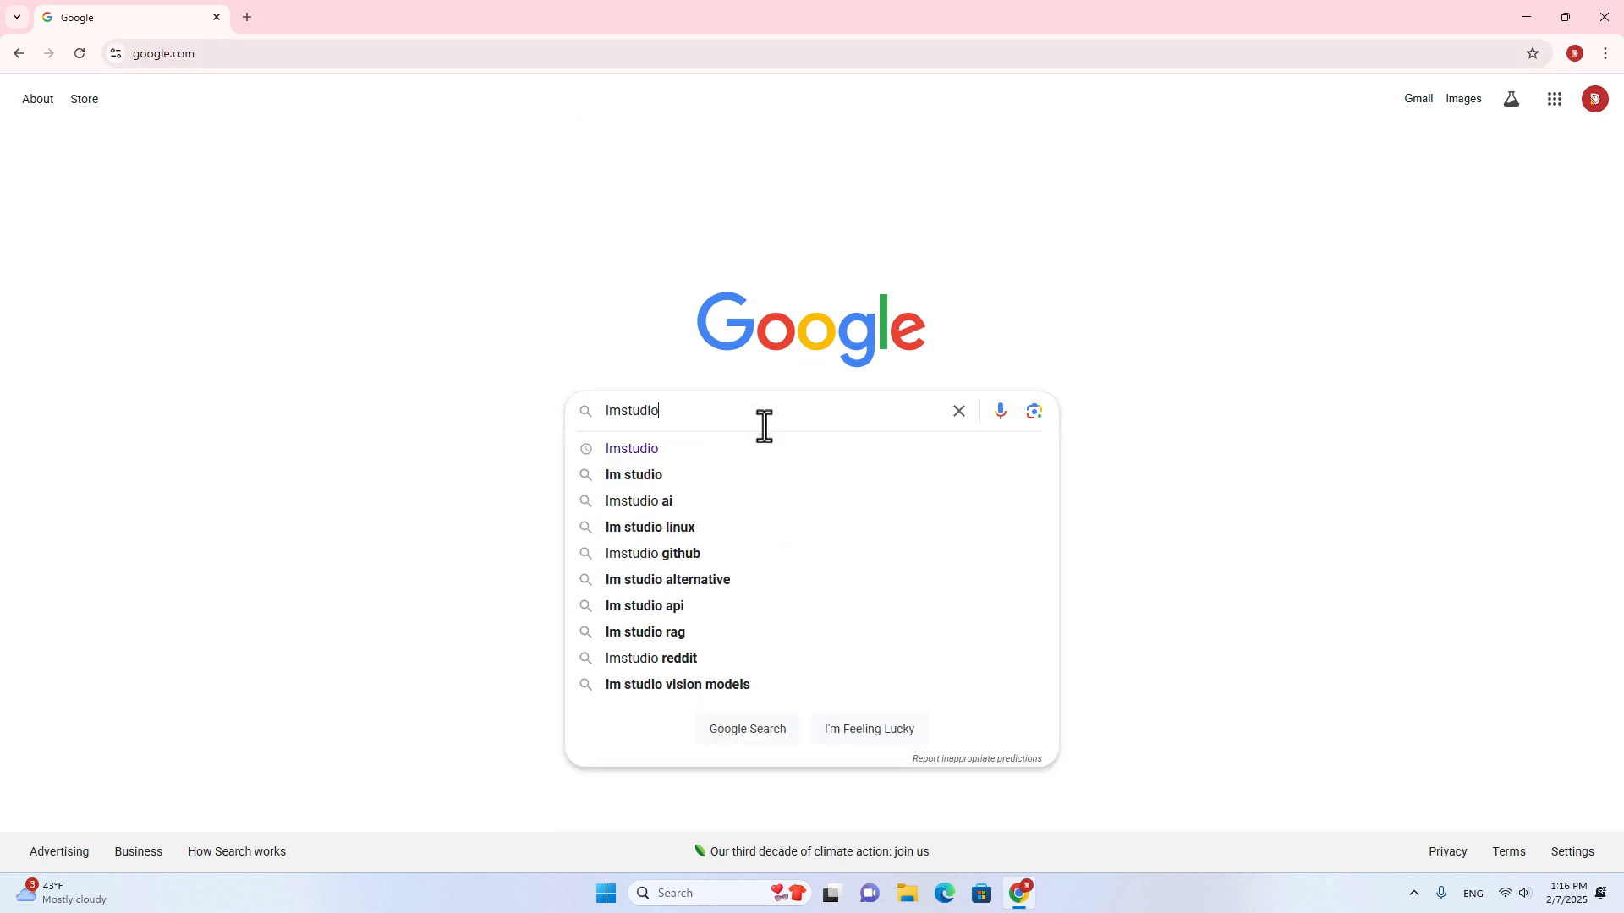
key(Return)
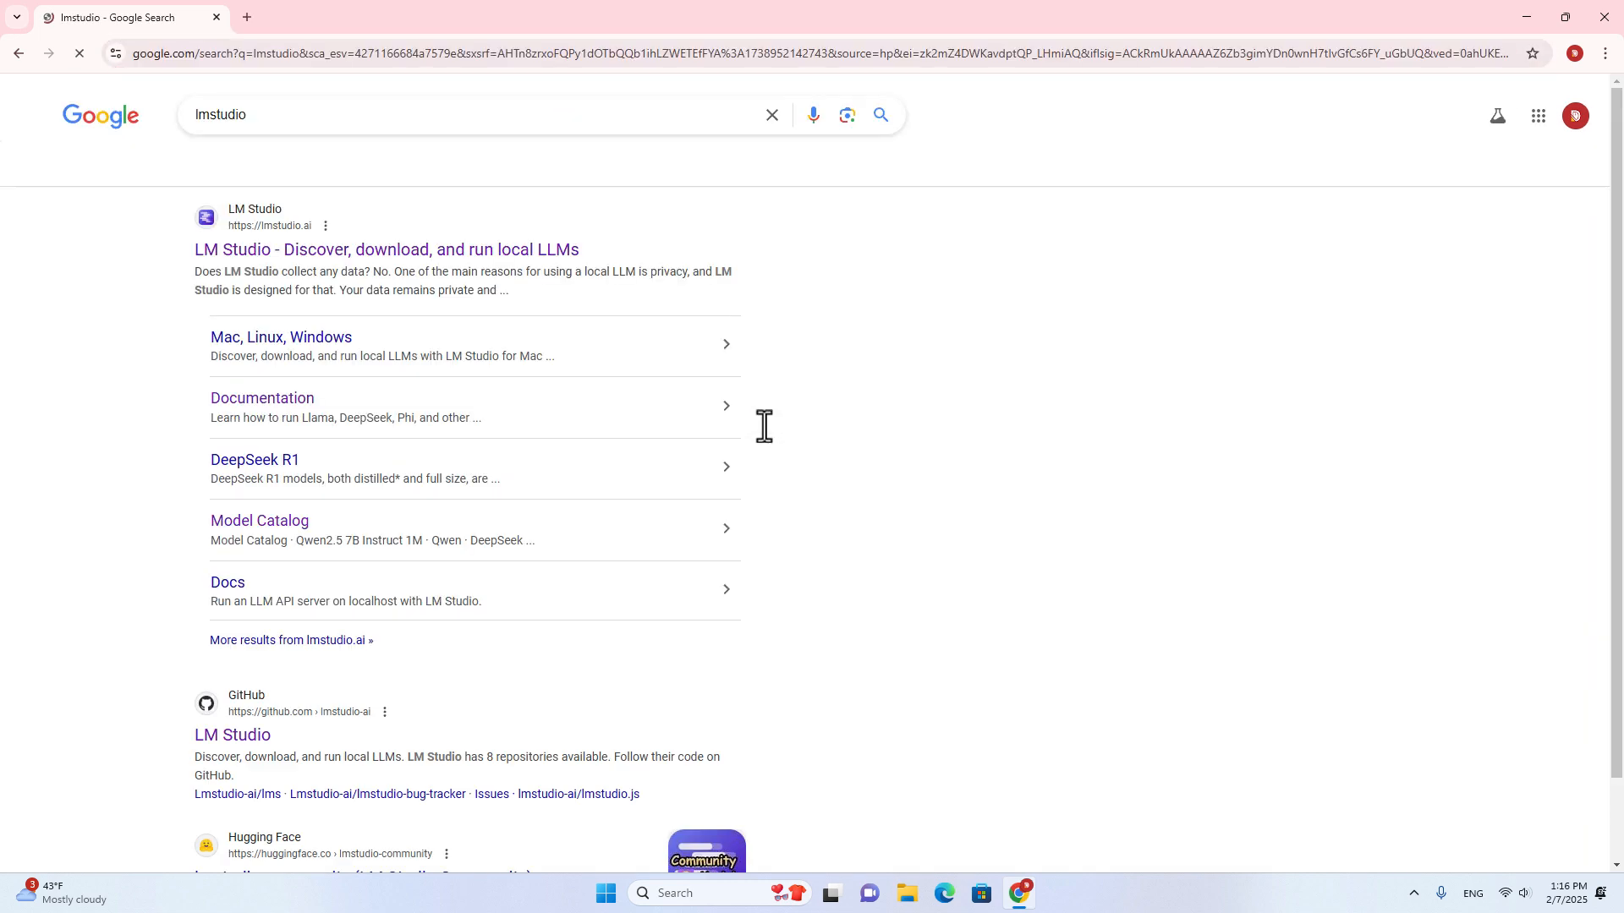
click(314, 264)
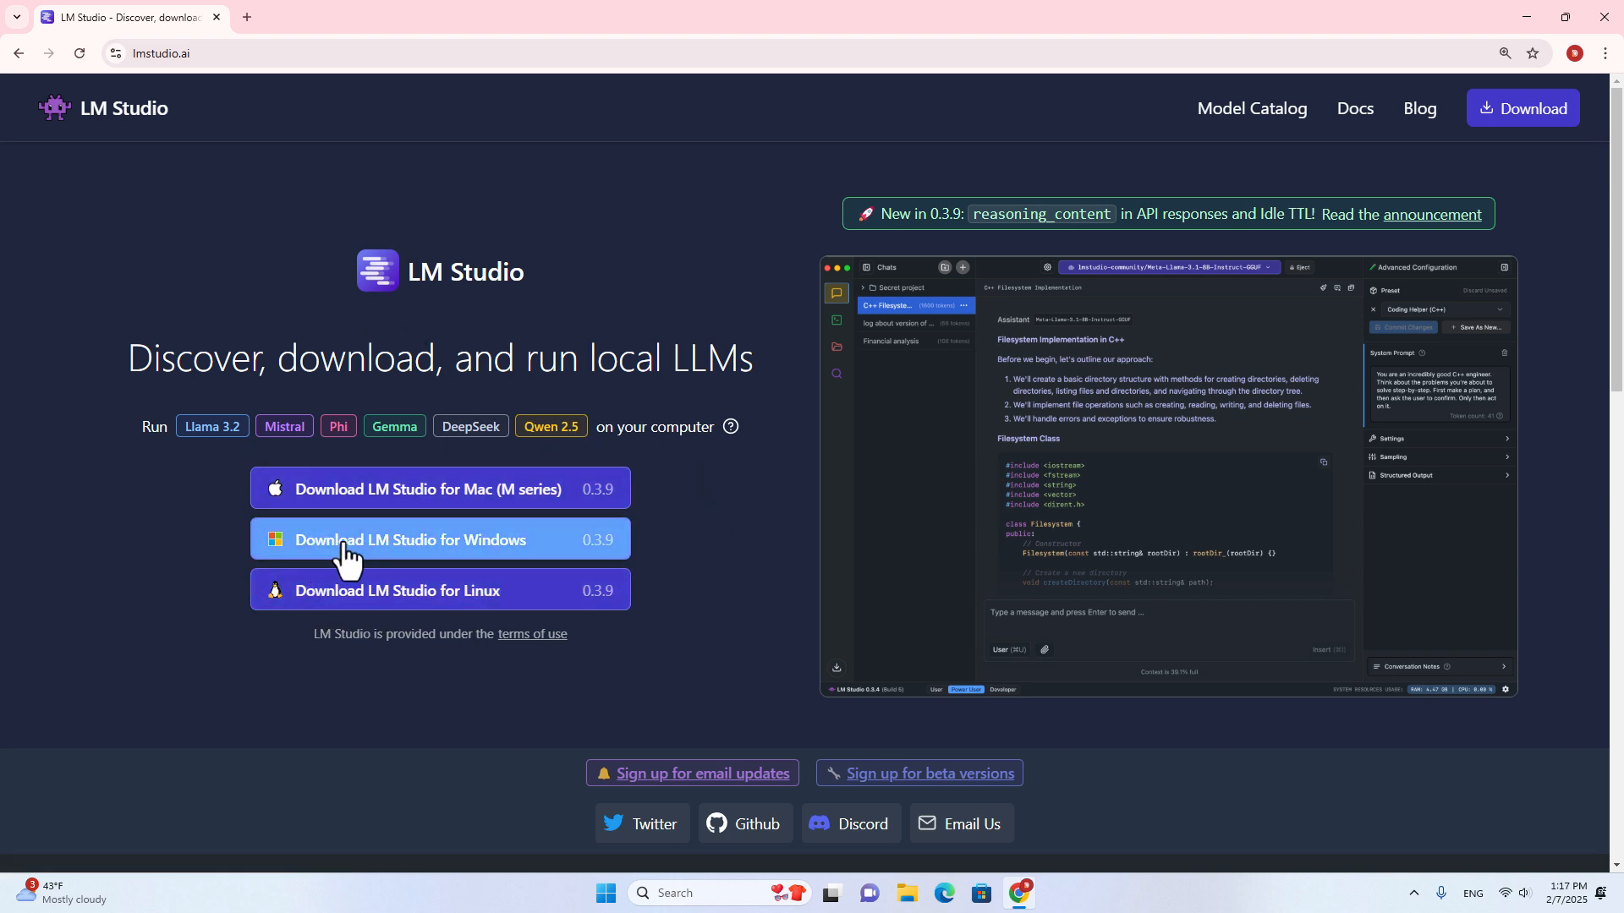
Step: Download the LM Studio 0.3.9 installer for Windows and check the download's progress
click(482, 550)
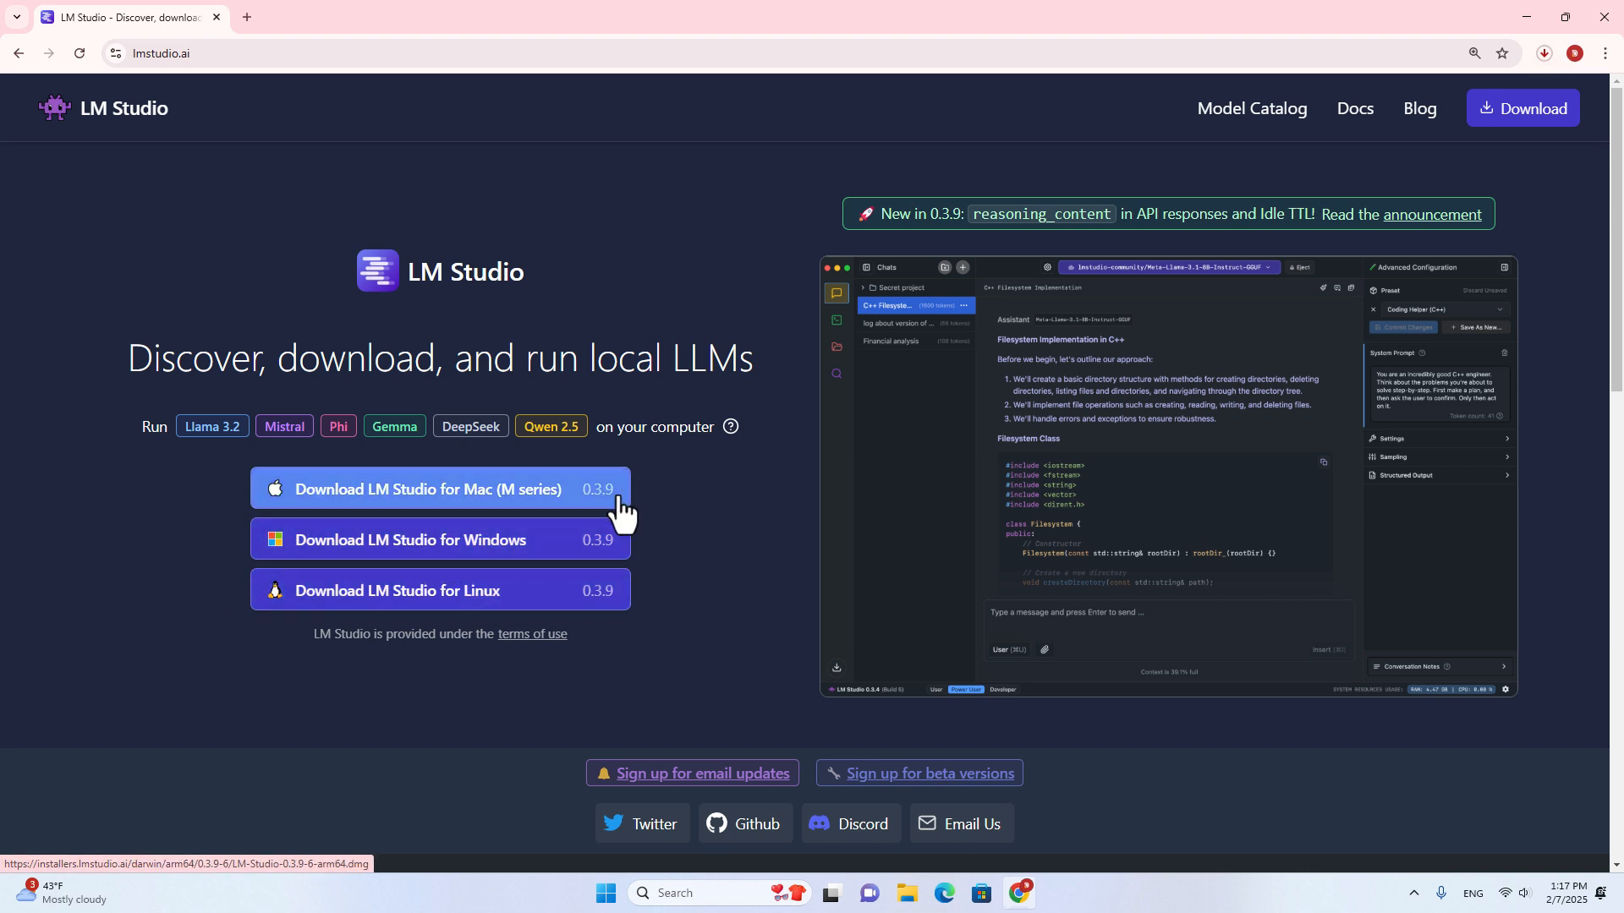
click(1544, 54)
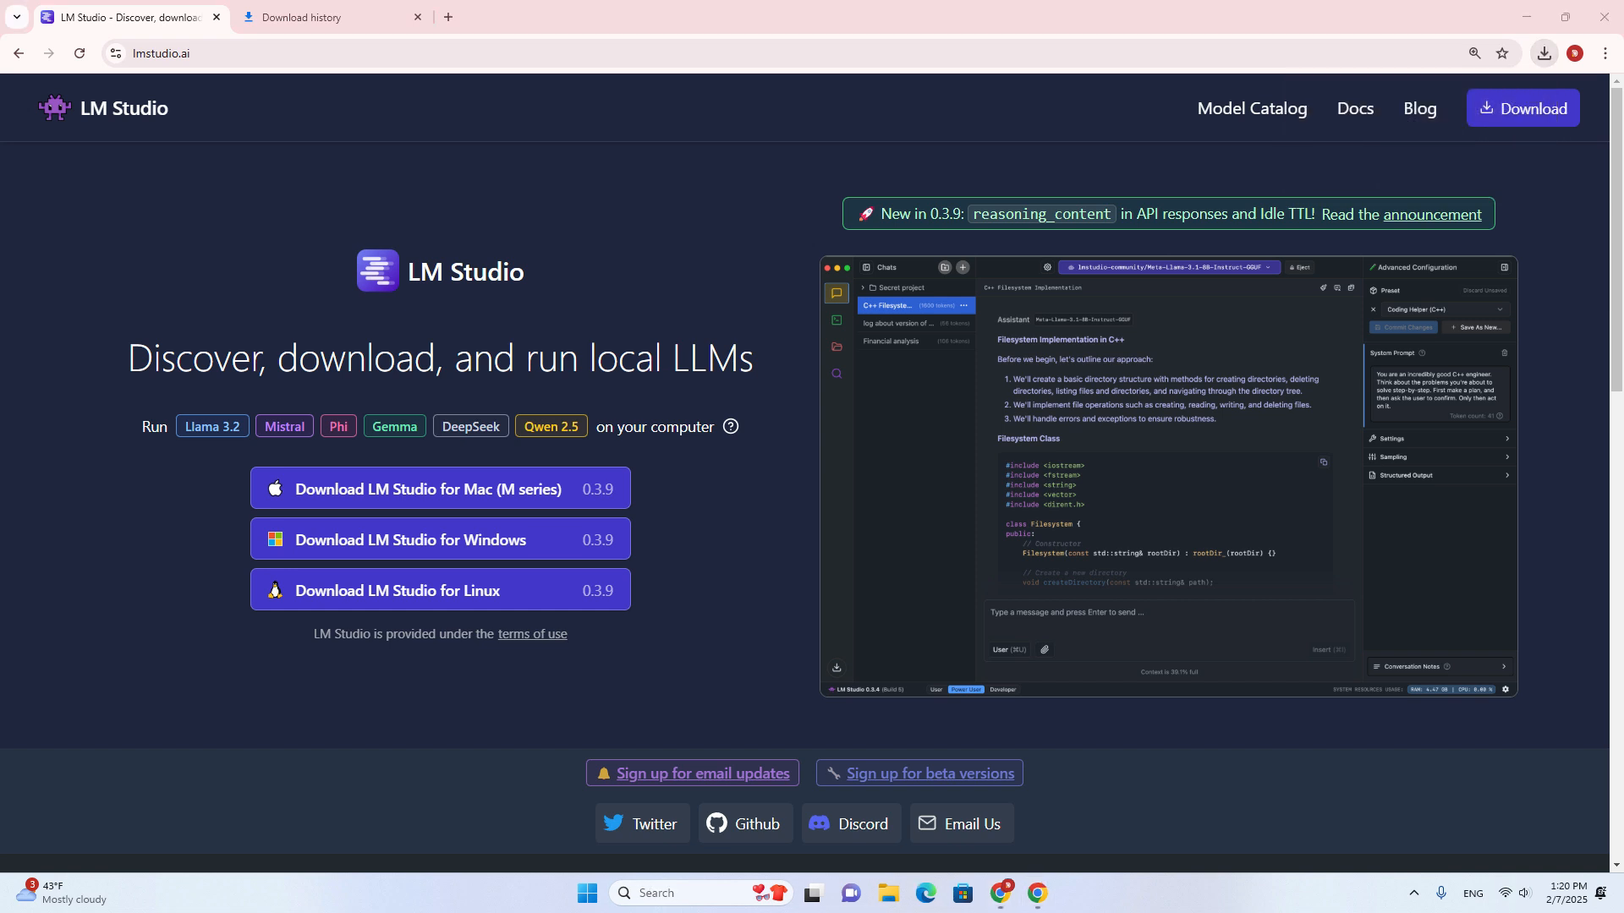
click(1544, 53)
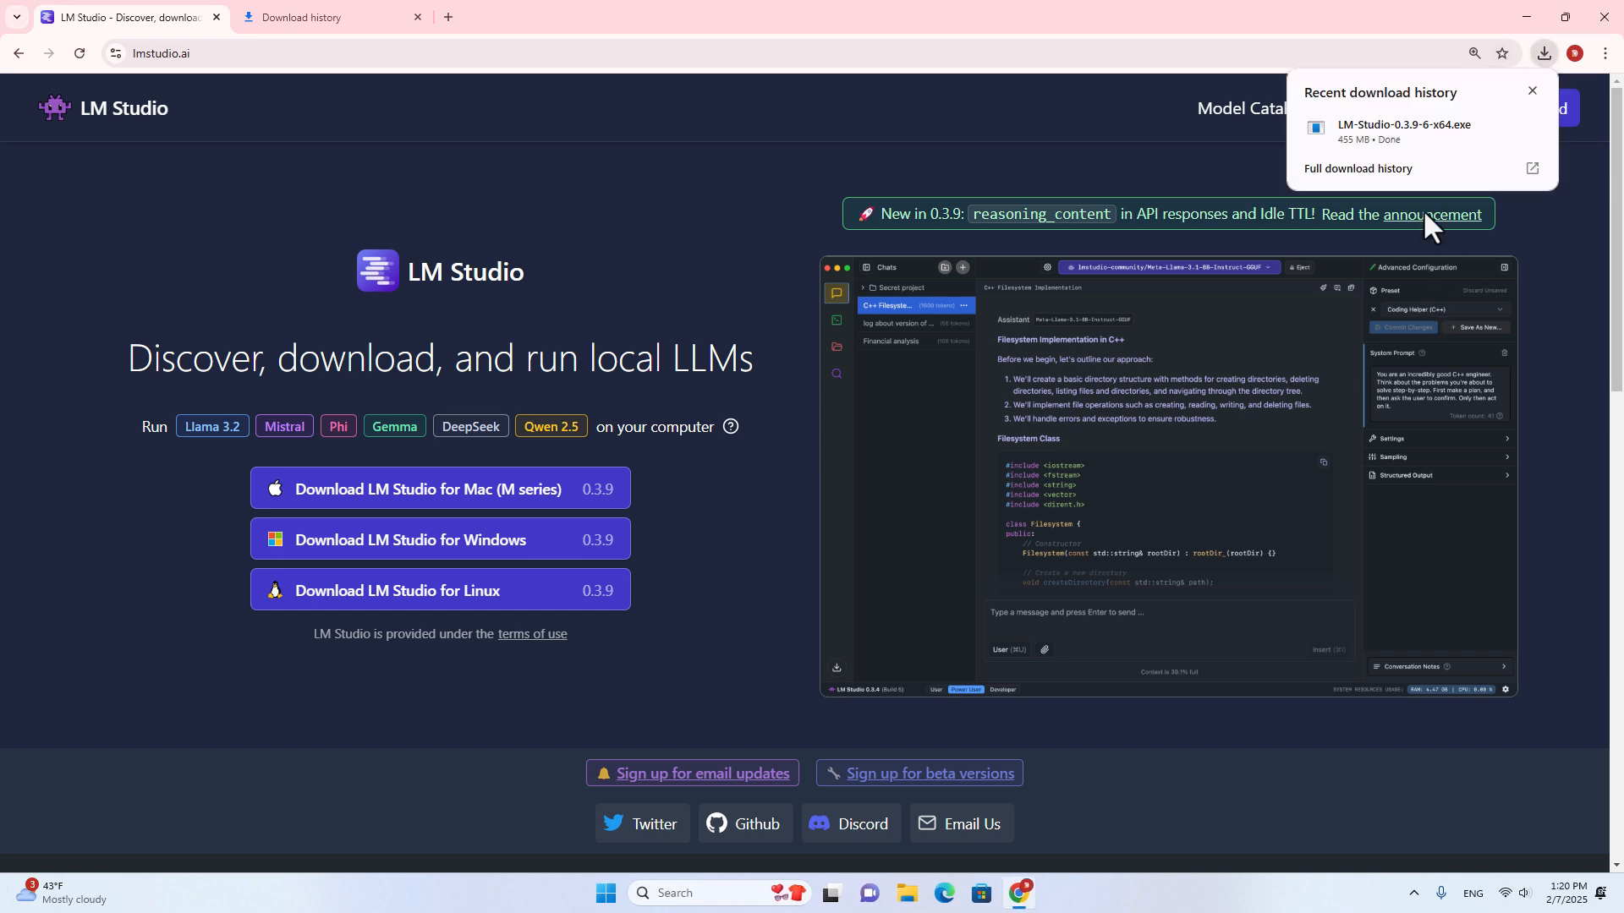
click(1467, 132)
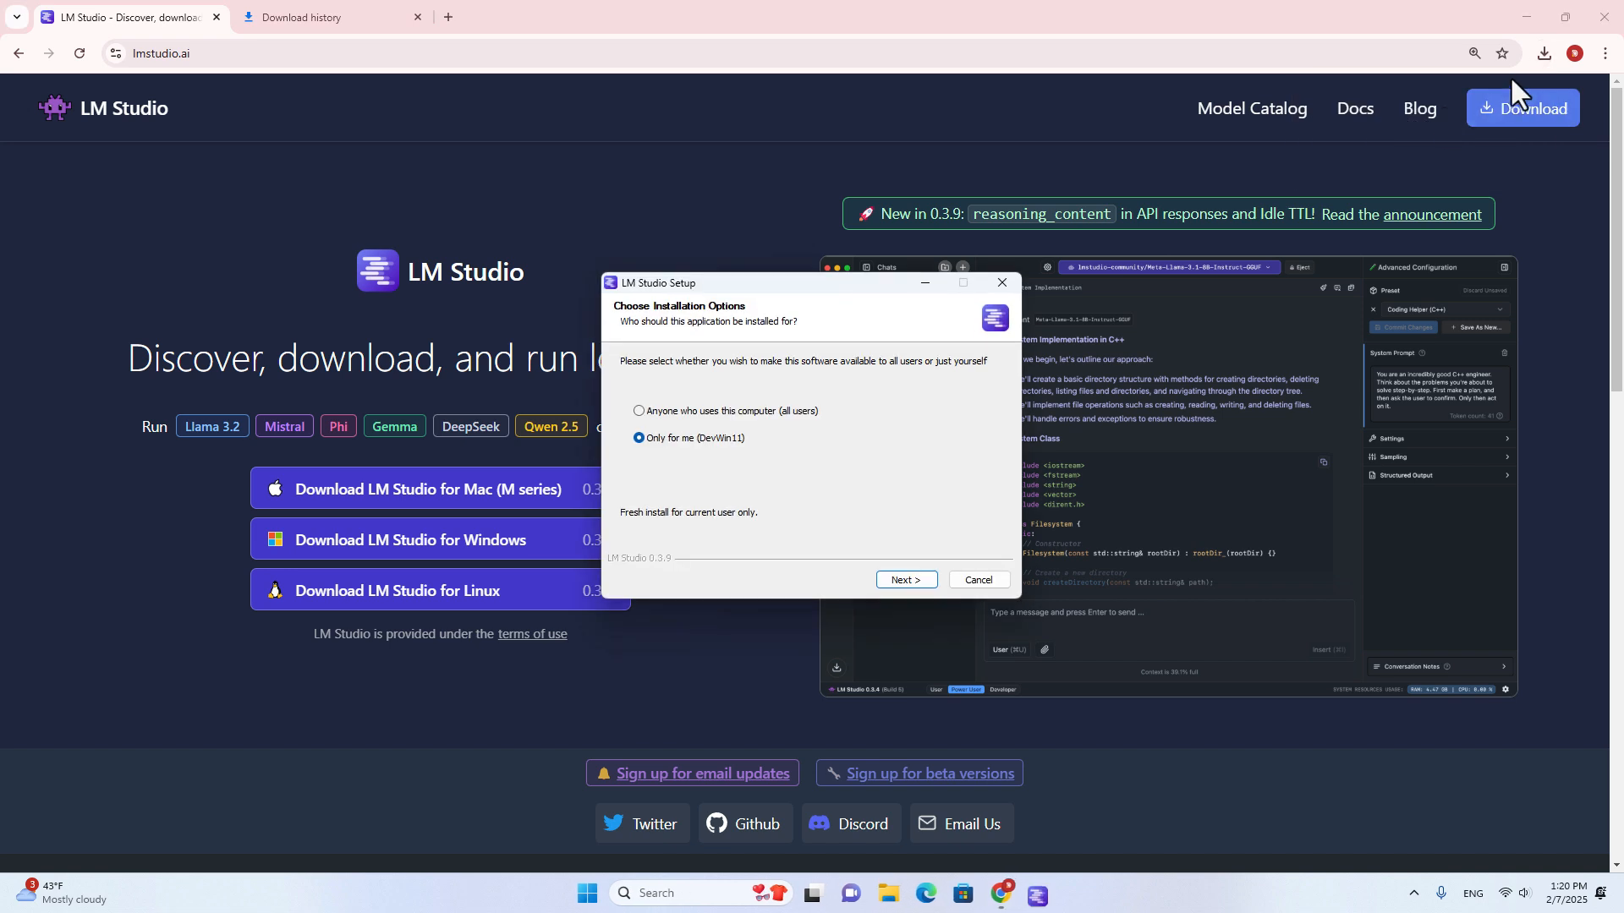
click(977, 576)
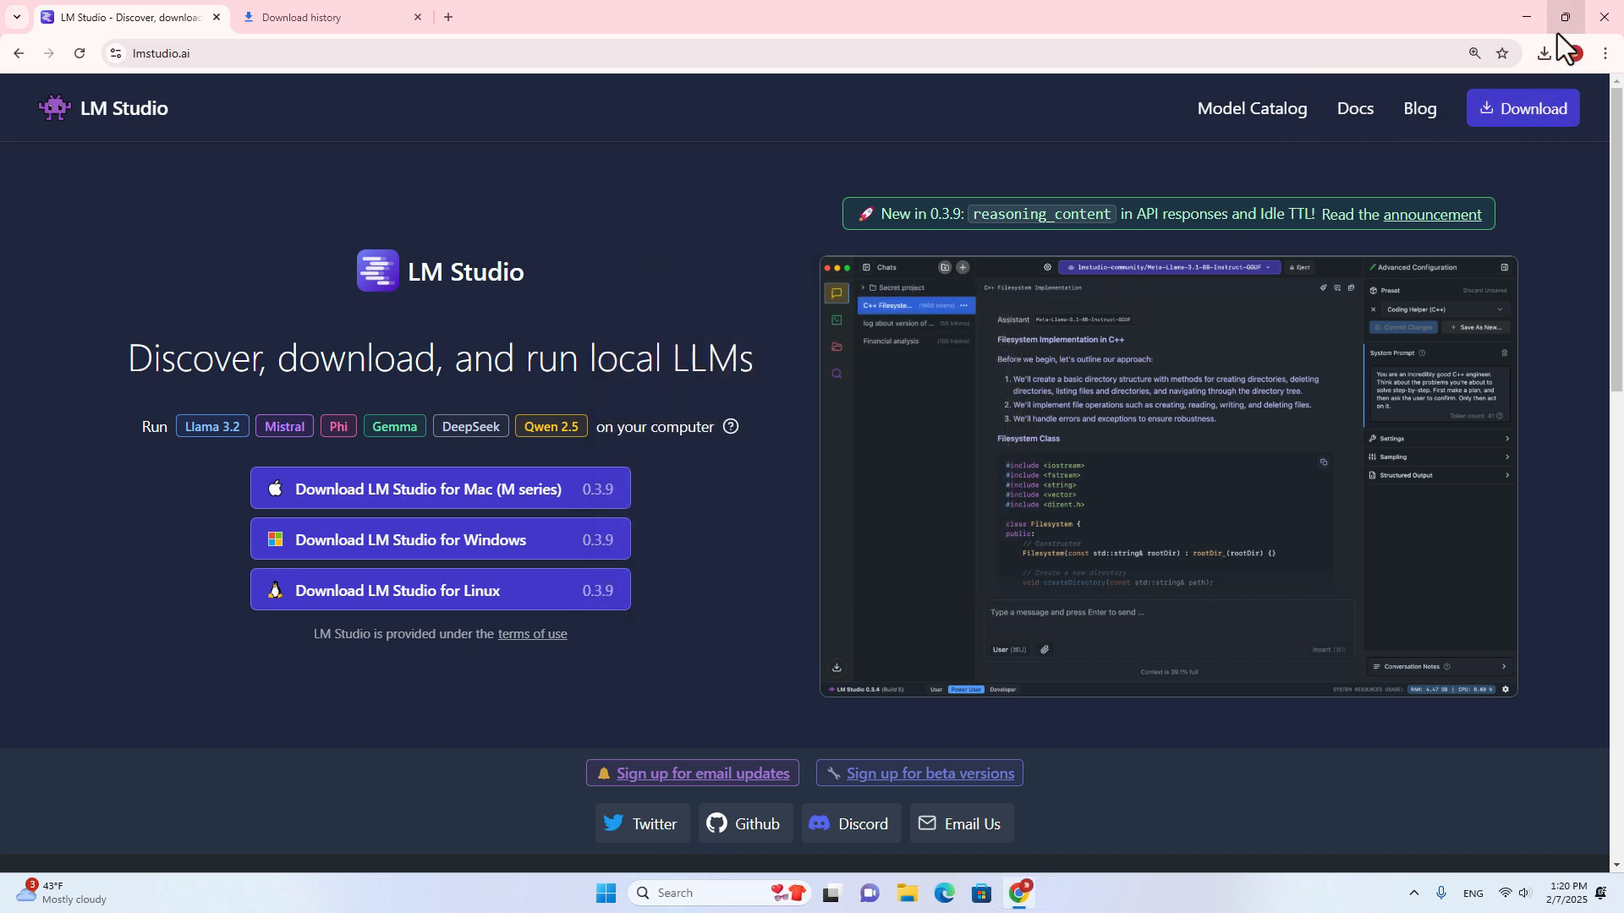
Step: Run LM-Studio-0.3.9-6-x64 from its download folder and install it only for the current user in the default destination folder
click(1541, 53)
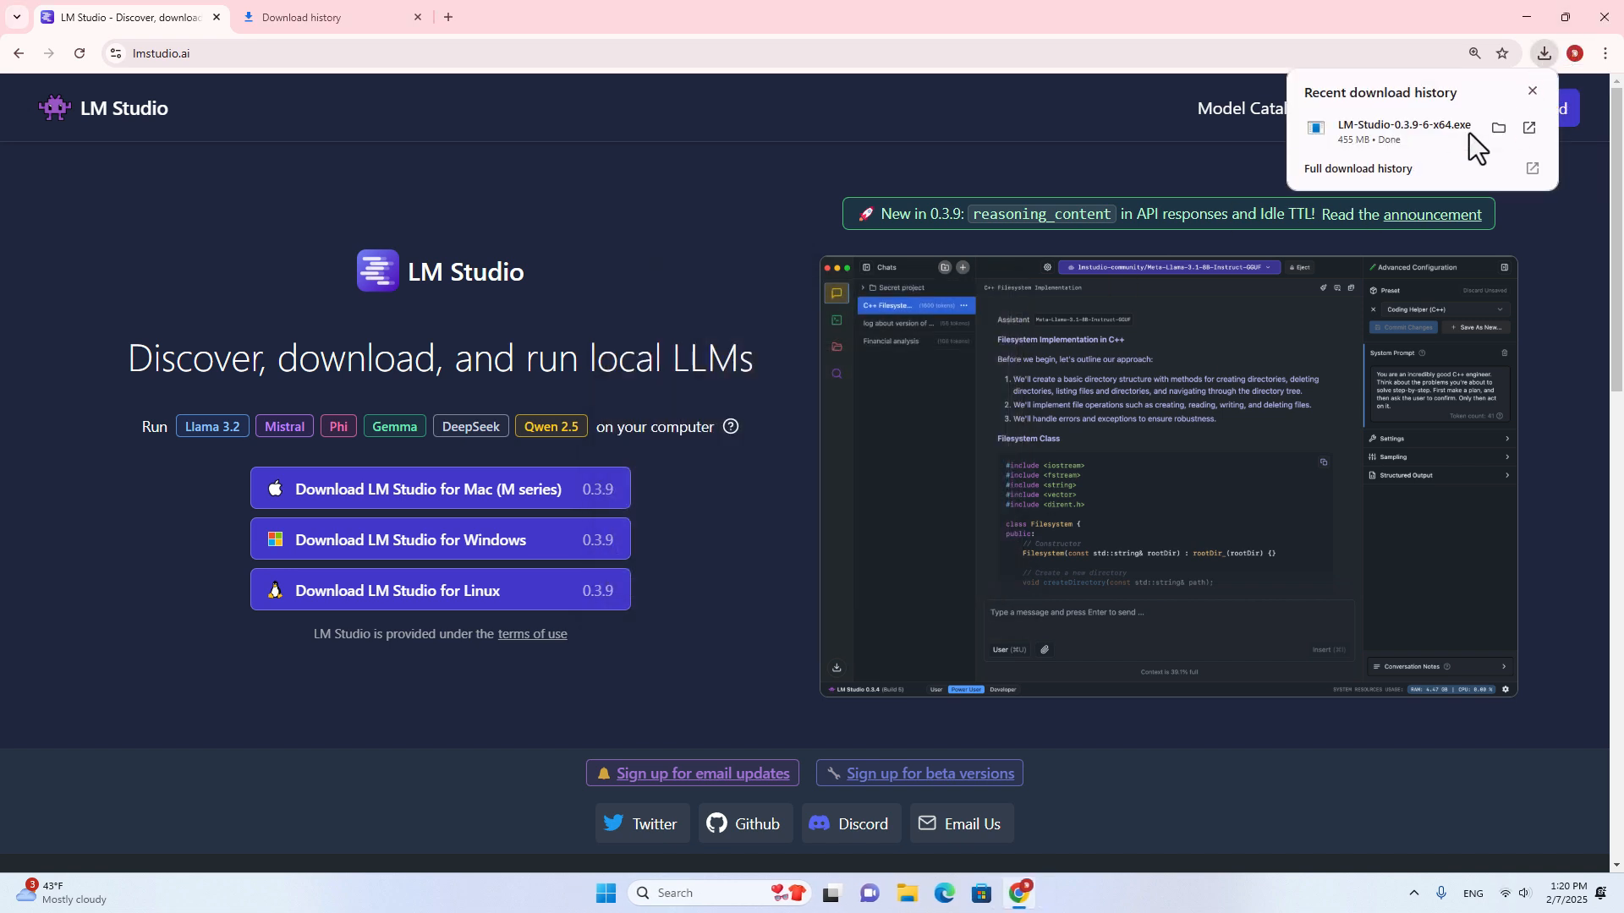
click(1499, 127)
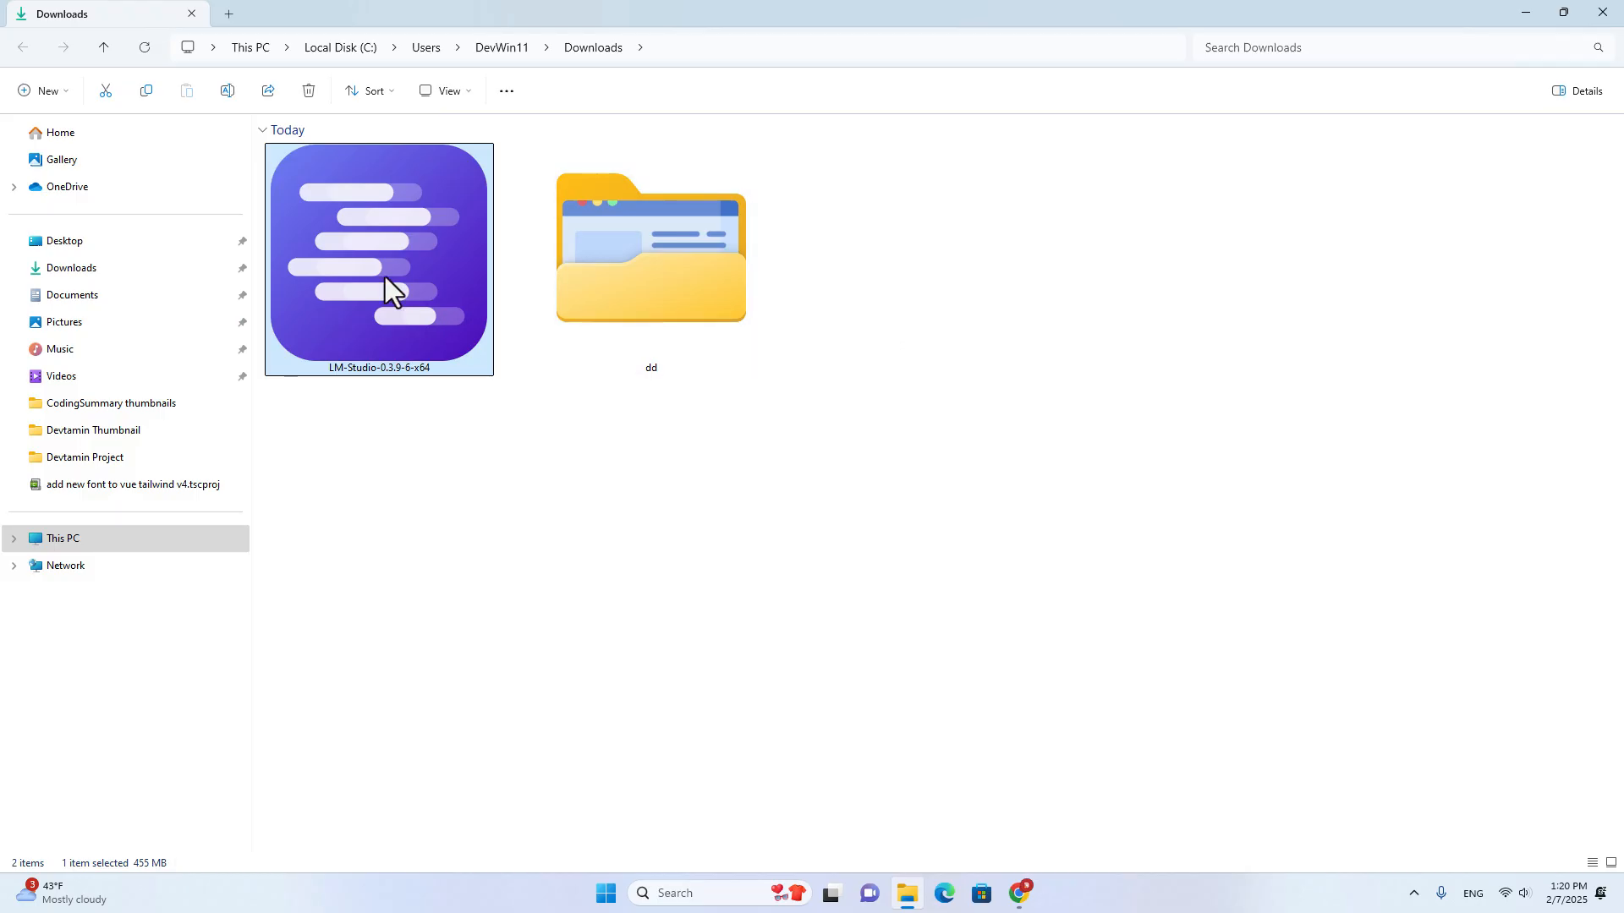
double_click(403, 262)
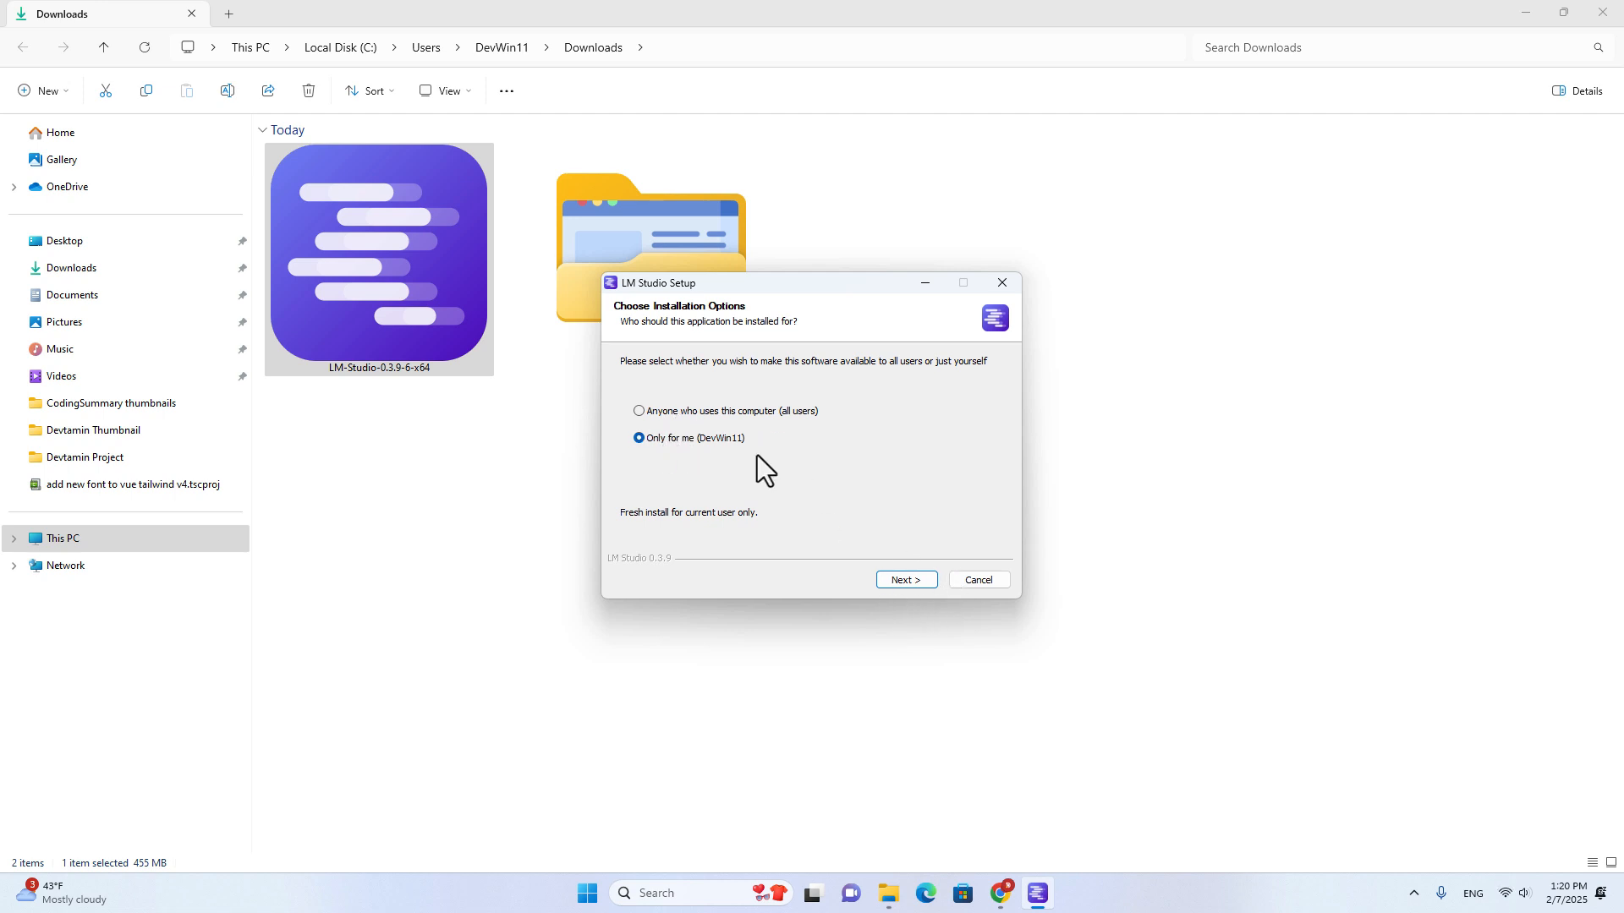
click(899, 577)
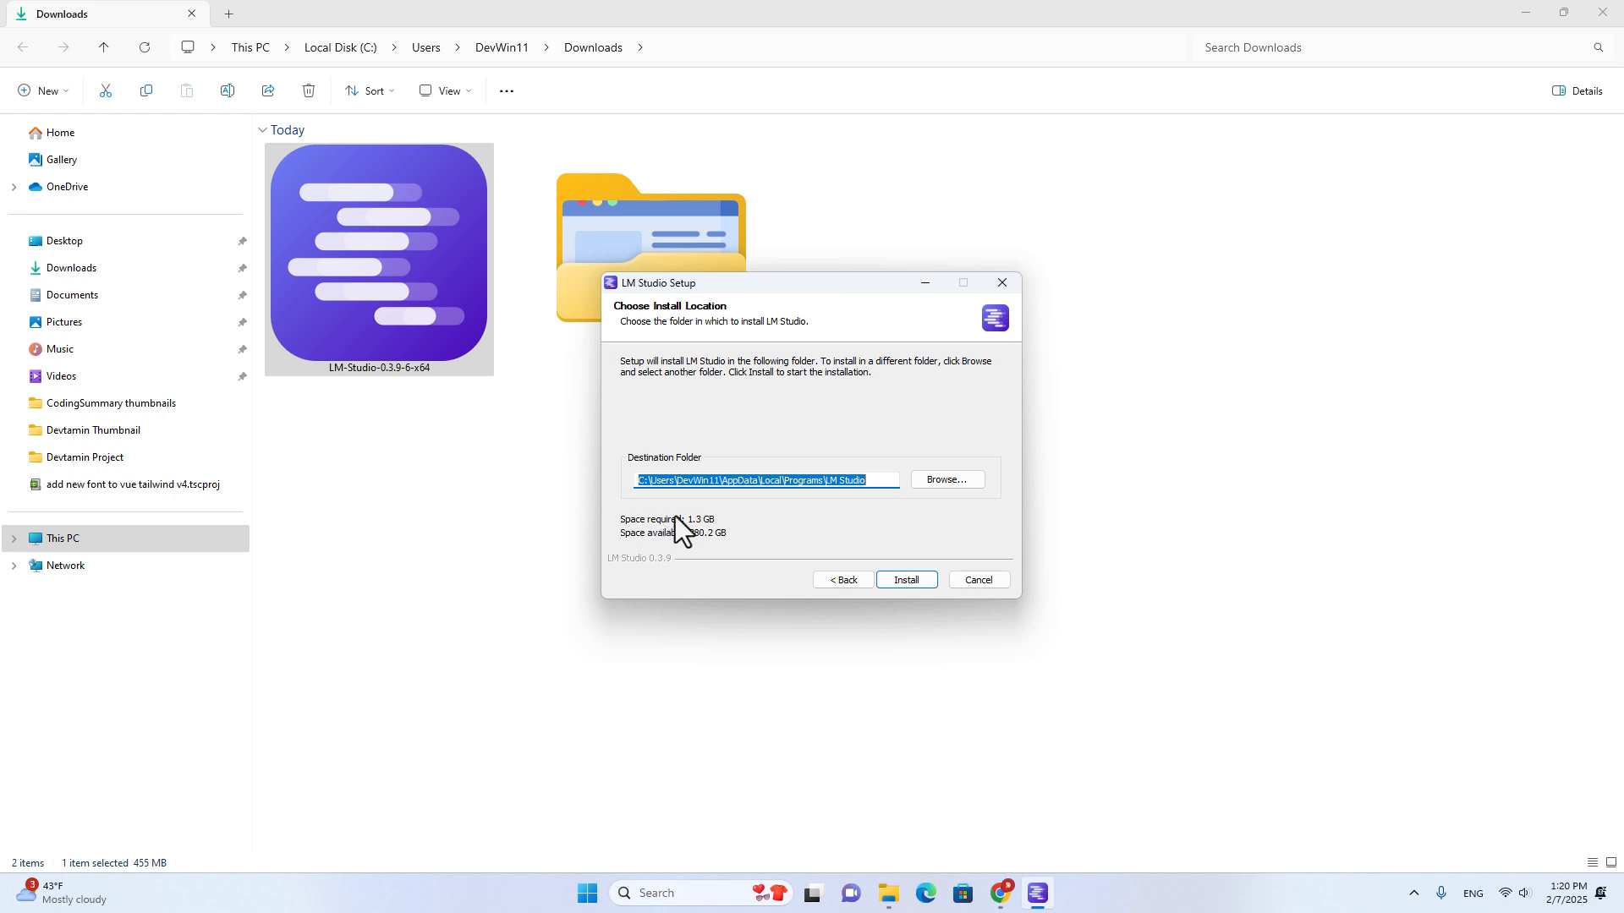
click(912, 585)
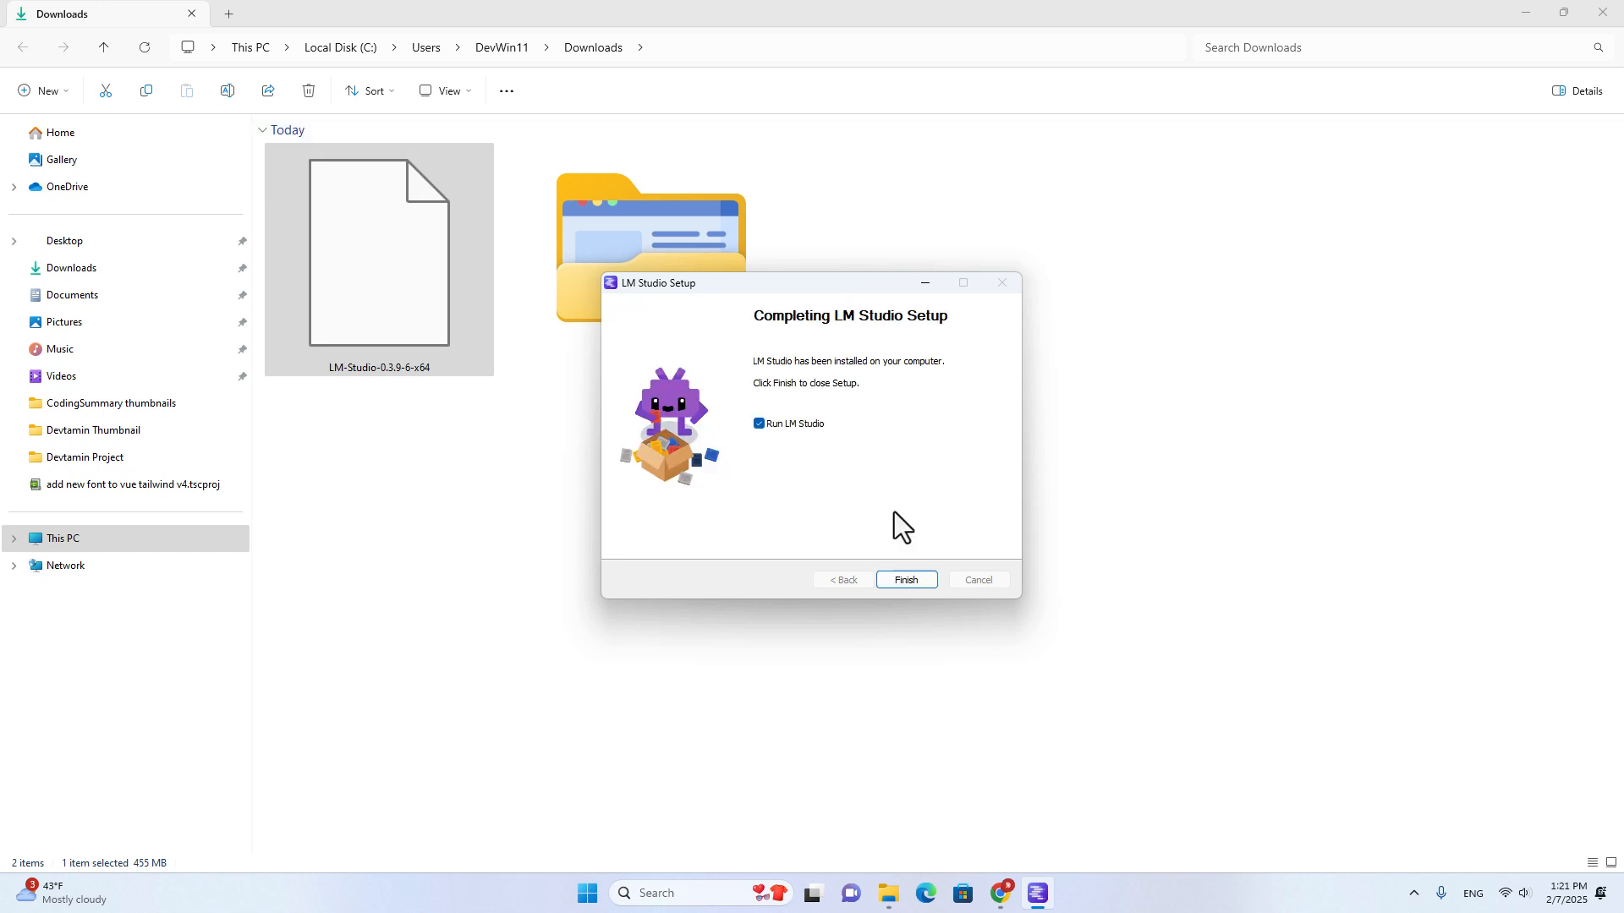
Step: Minimize the other open windows, maximize LM Studio, and go past the first-model download offer by skipping the onboarding
click(1525, 12)
click(1527, 7)
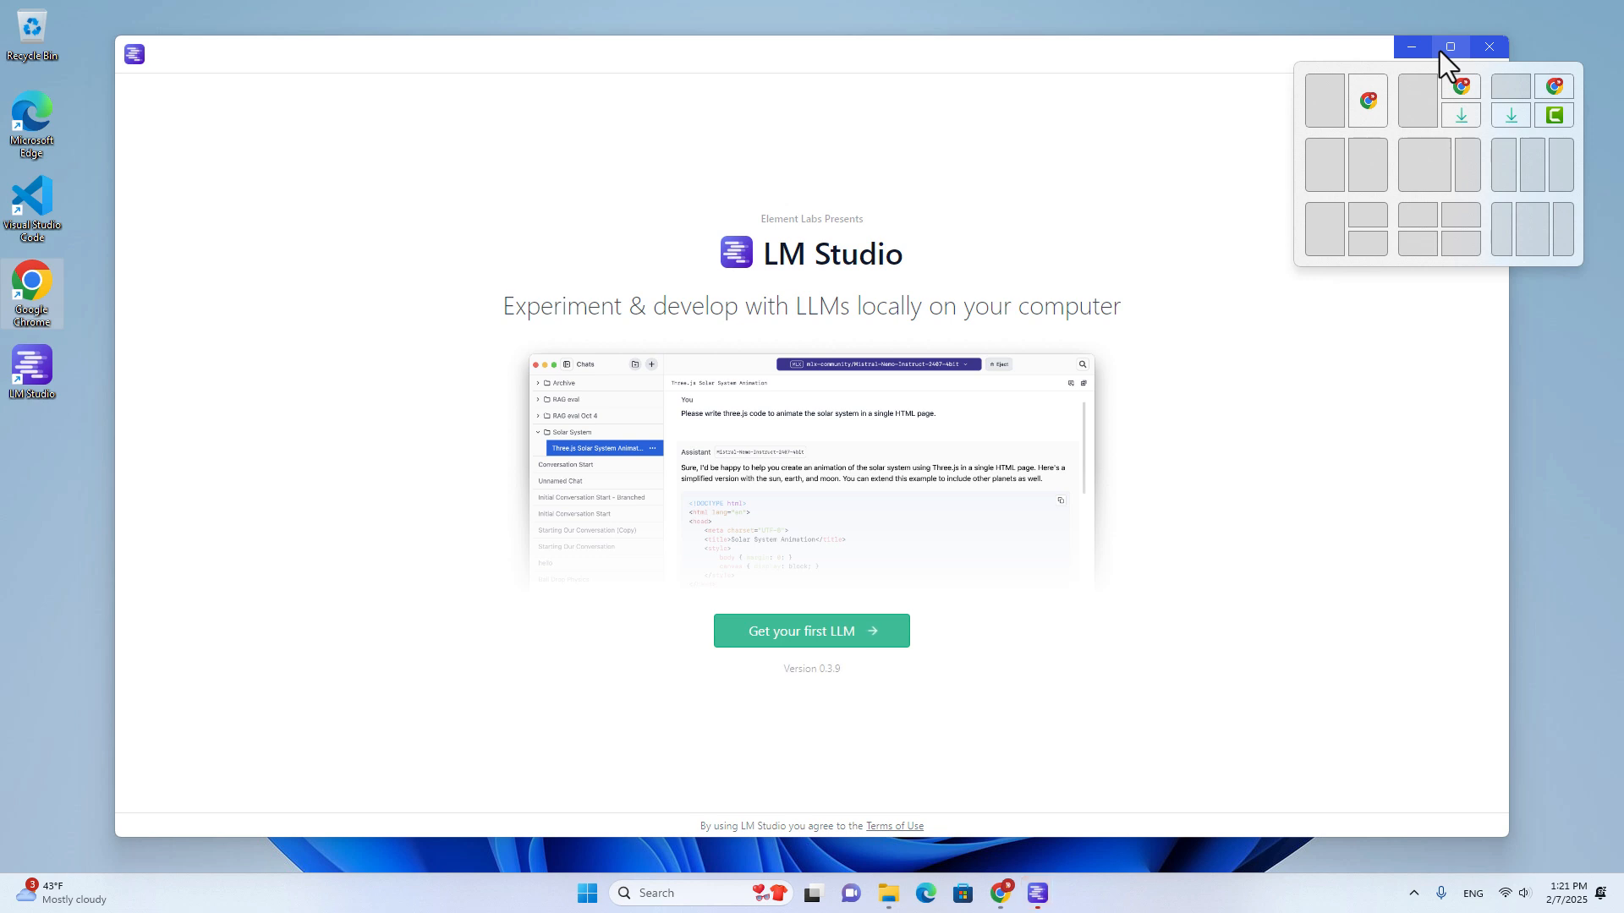
click(1439, 51)
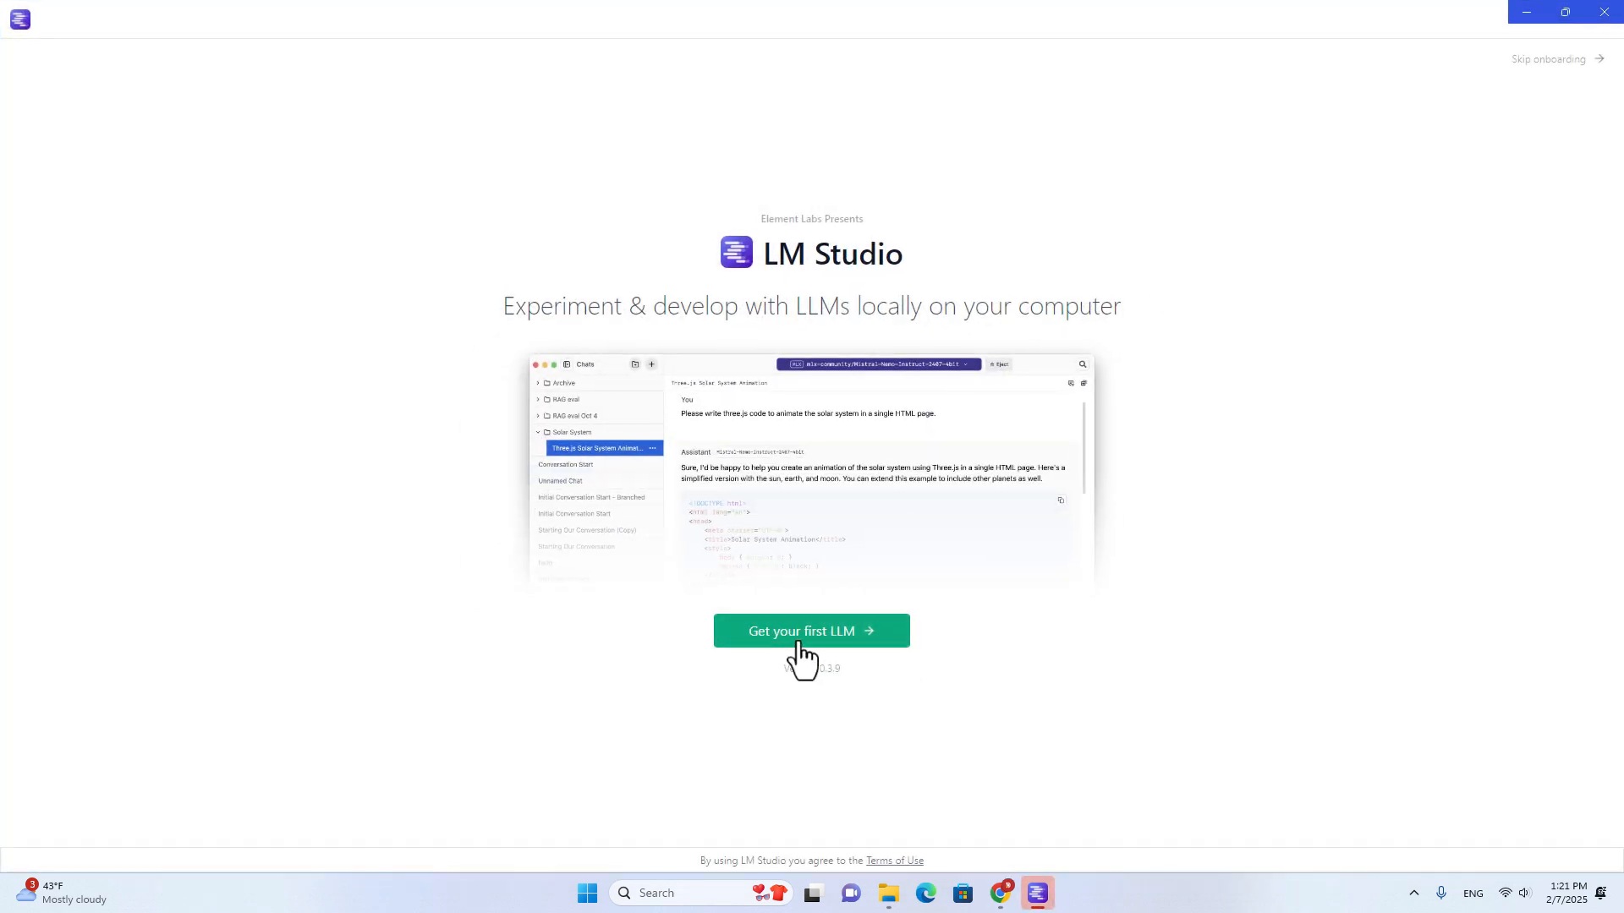
click(808, 652)
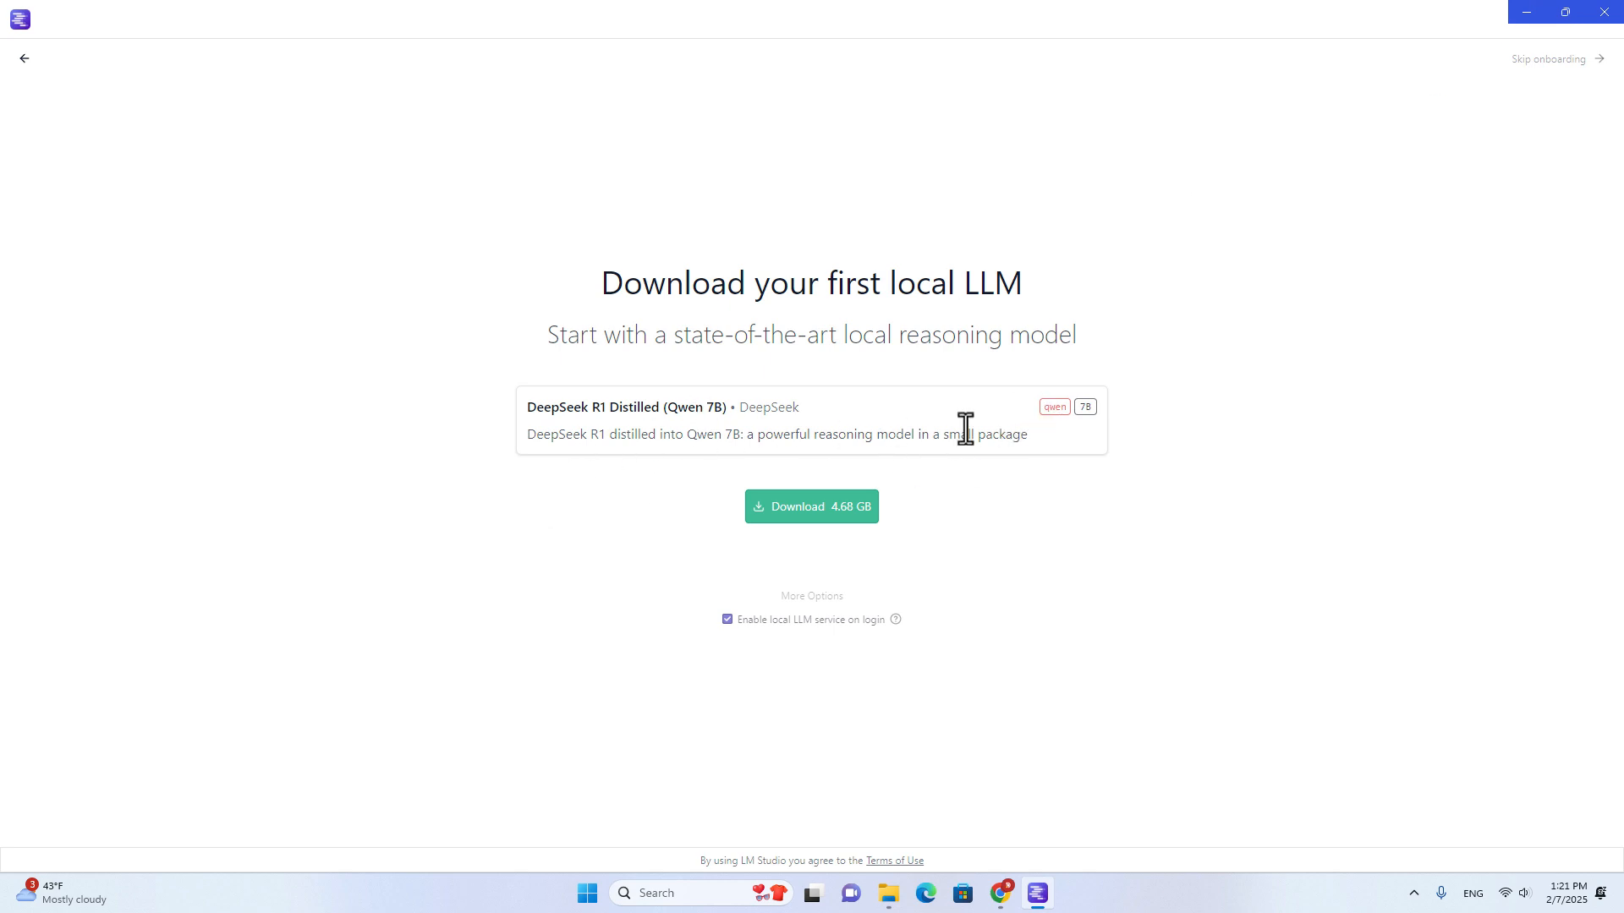
click(1548, 59)
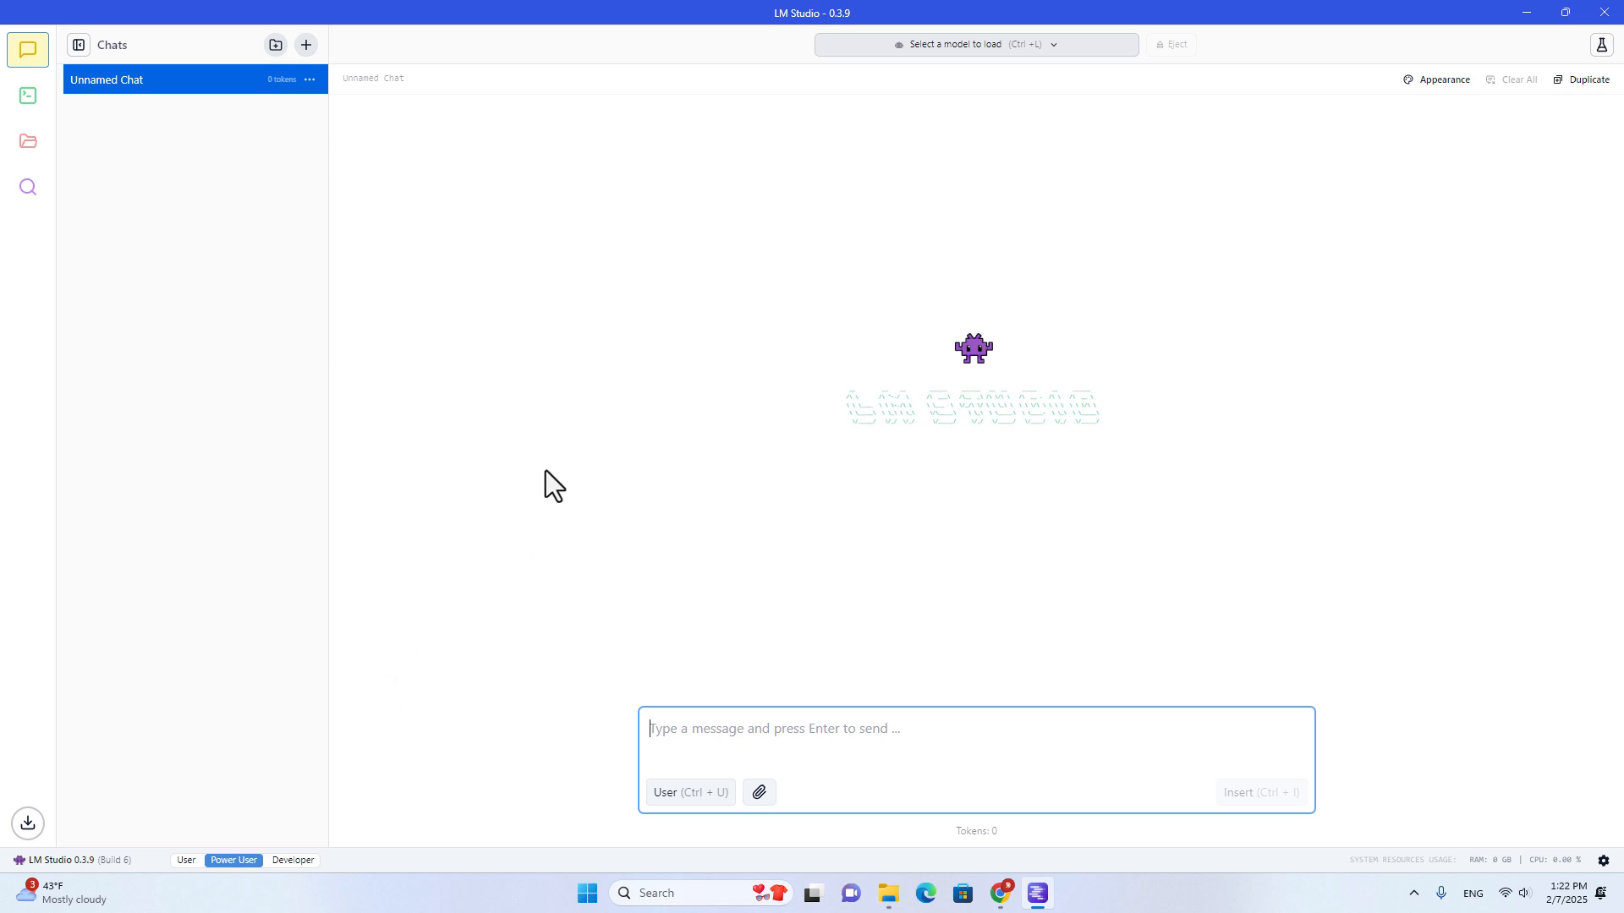
Step: Open the model search and examine the details of DeepSeek R1 Distill (Llama 8B) and DeepSeek R1 Distill (Qwen 7B)
click(947, 181)
click(28, 188)
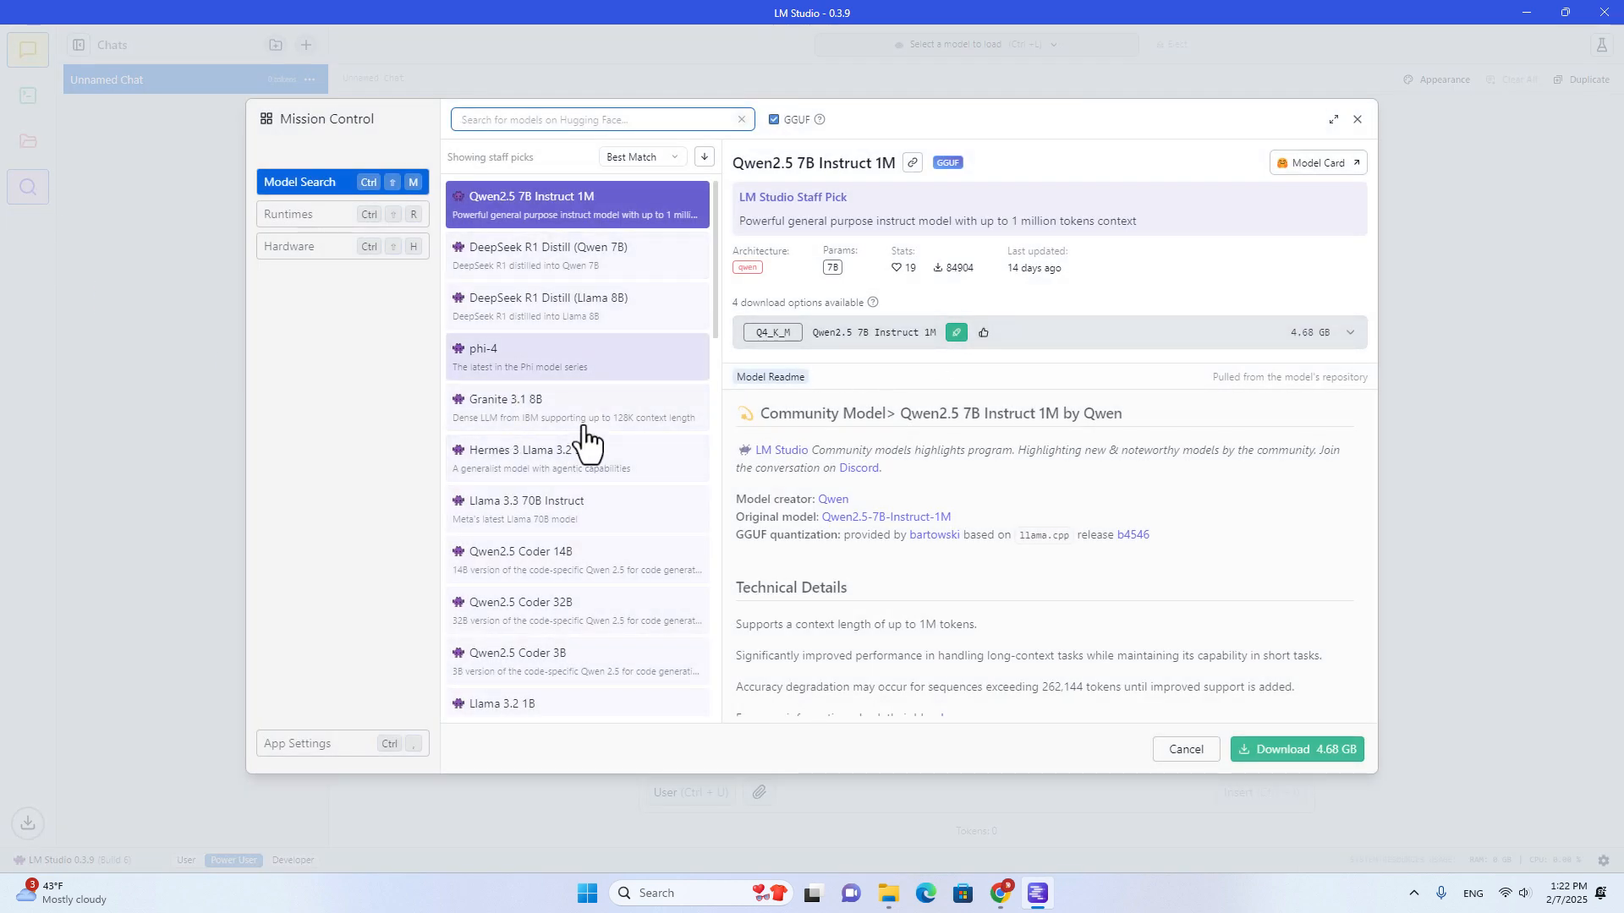
click(587, 315)
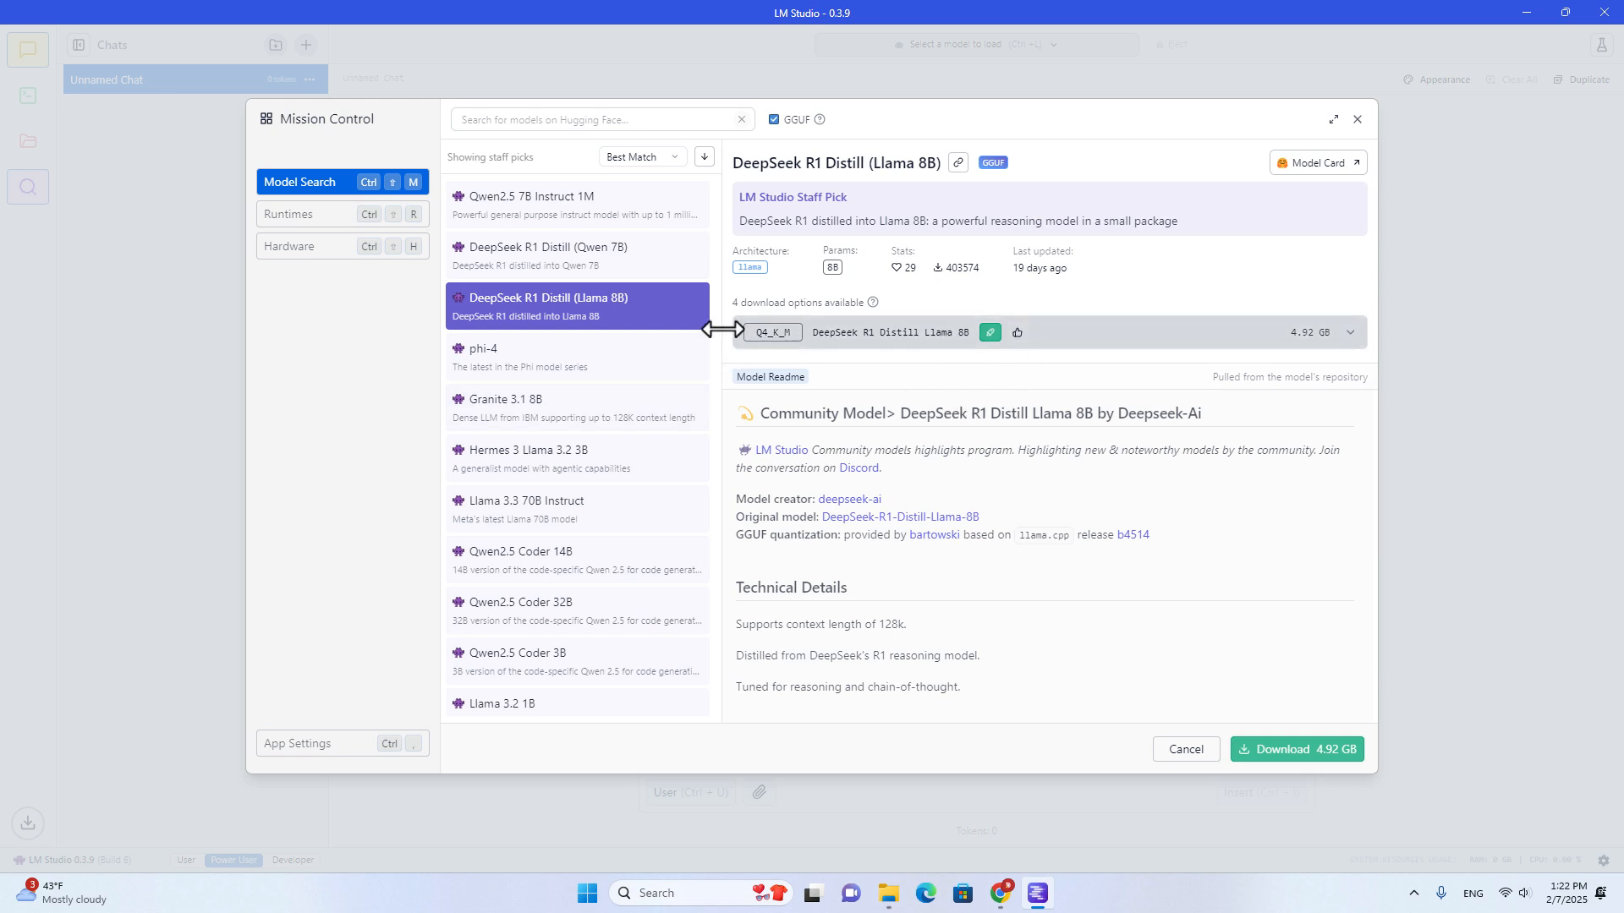
click(607, 270)
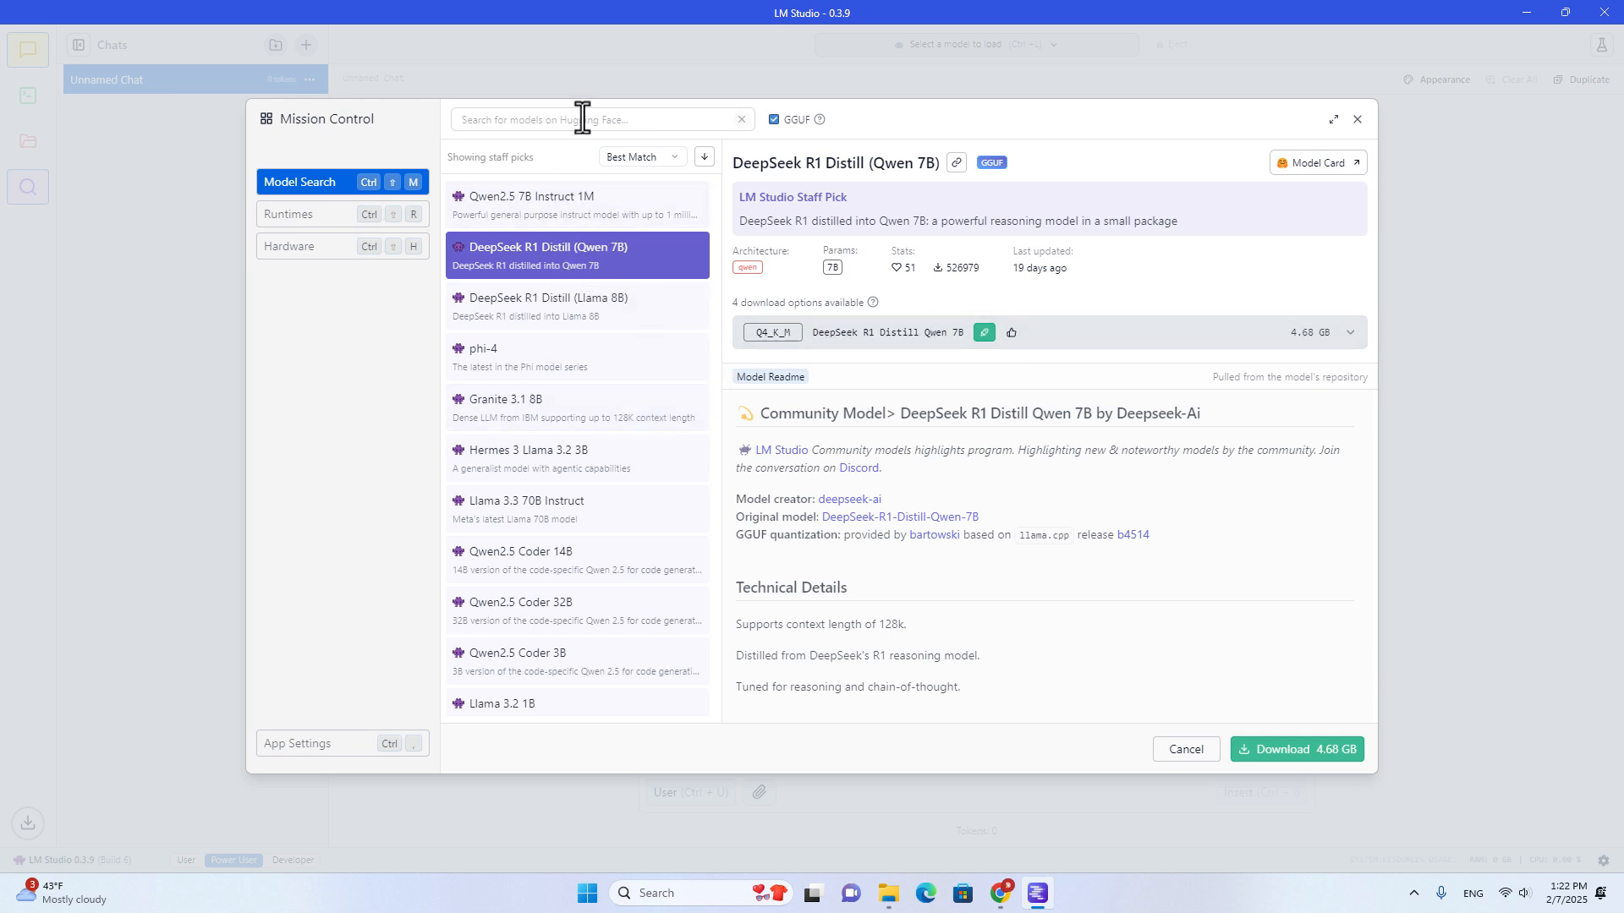
scroll(1313, 351, down, 2)
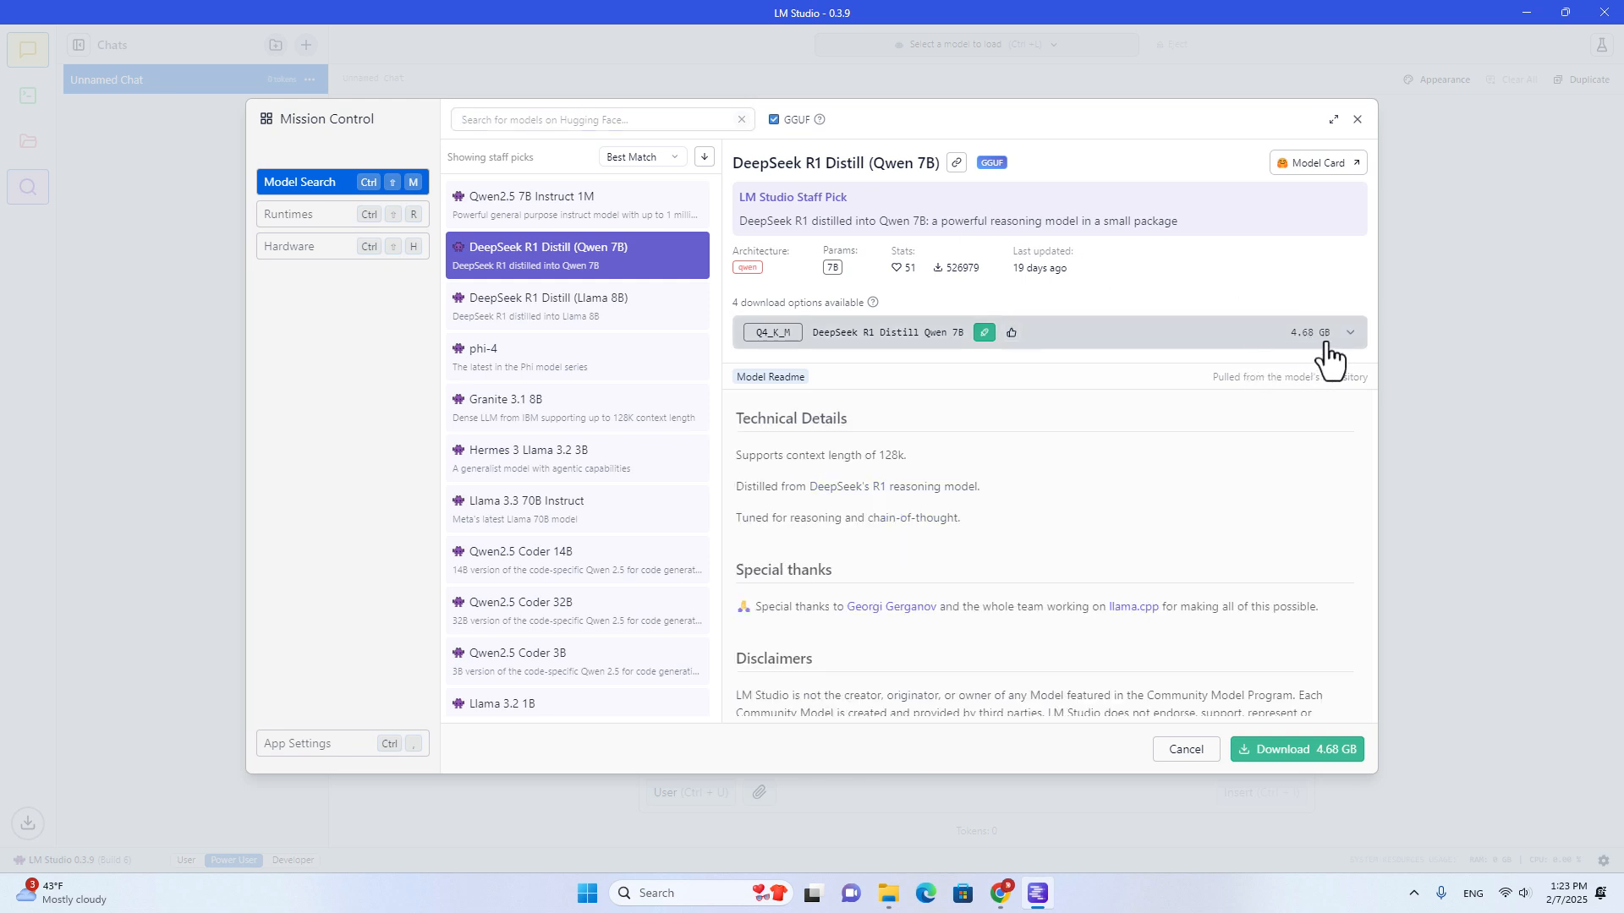
Step: Search the models for "deepseek", expand the staff picks, and view the details of DeepSeek Coder V2 Lite and DeepSeek Math 7B
click(554, 126)
text(de)
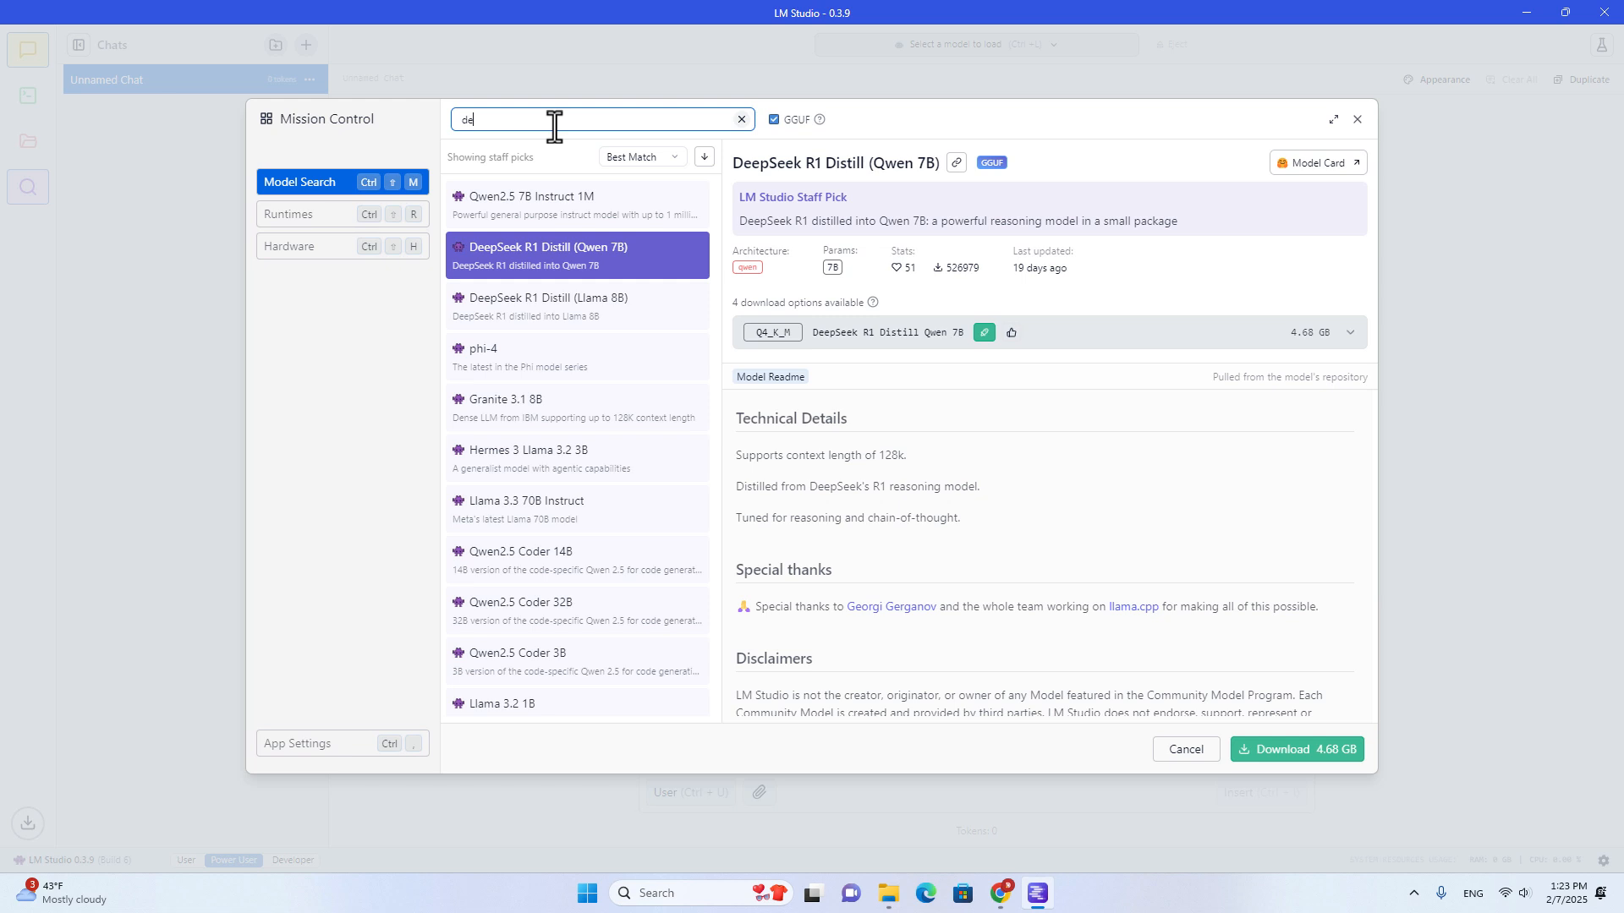
text(ep)
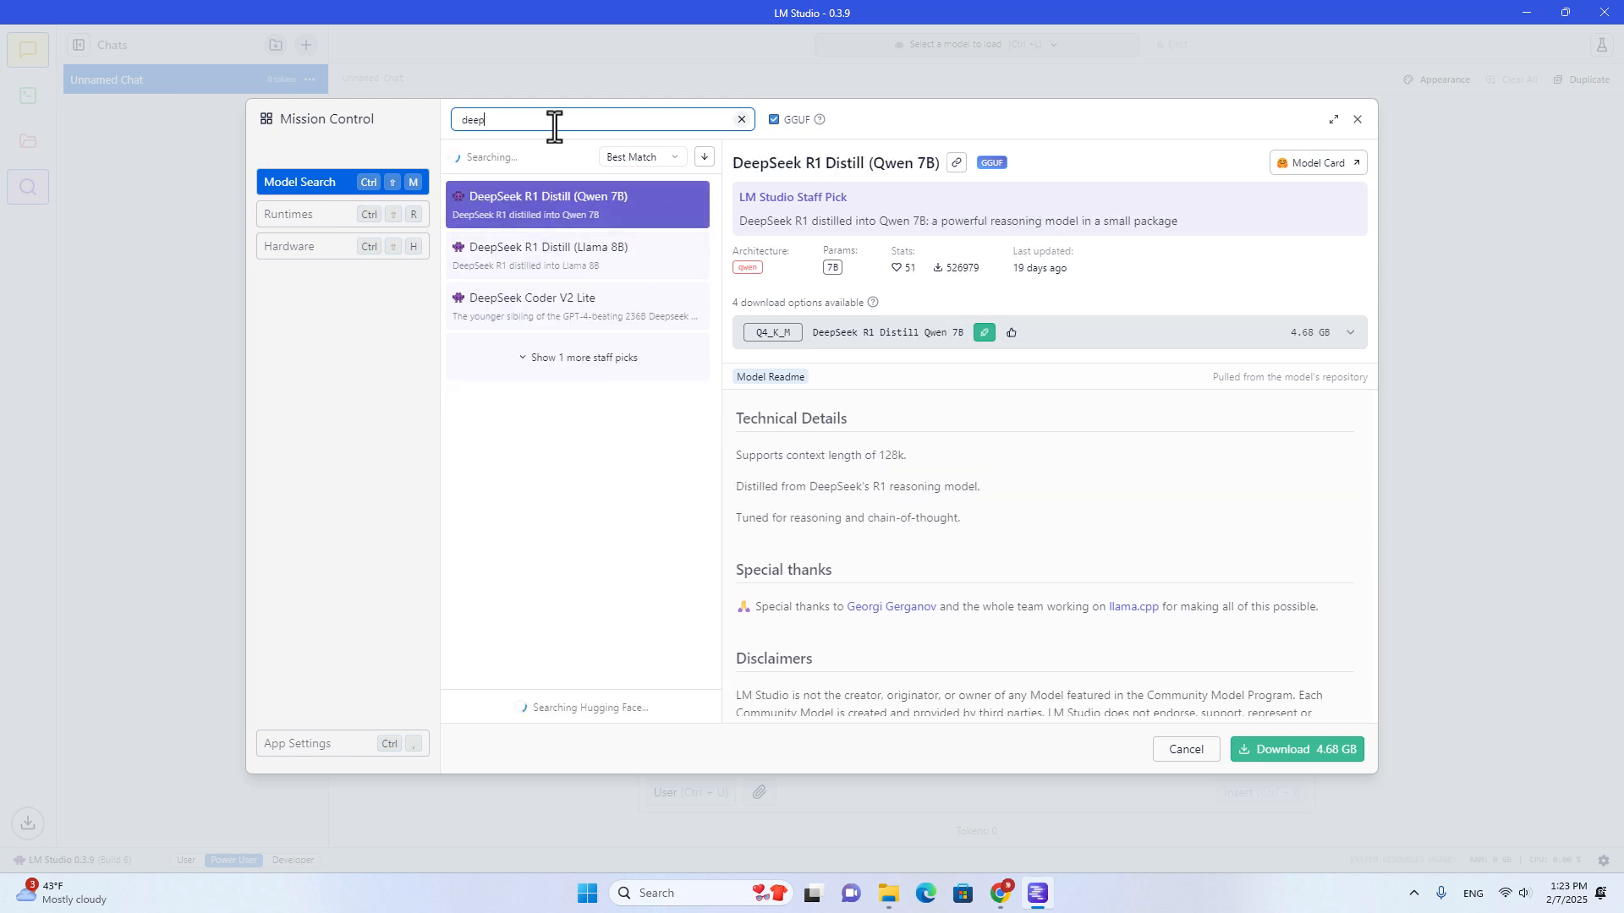
text(se)
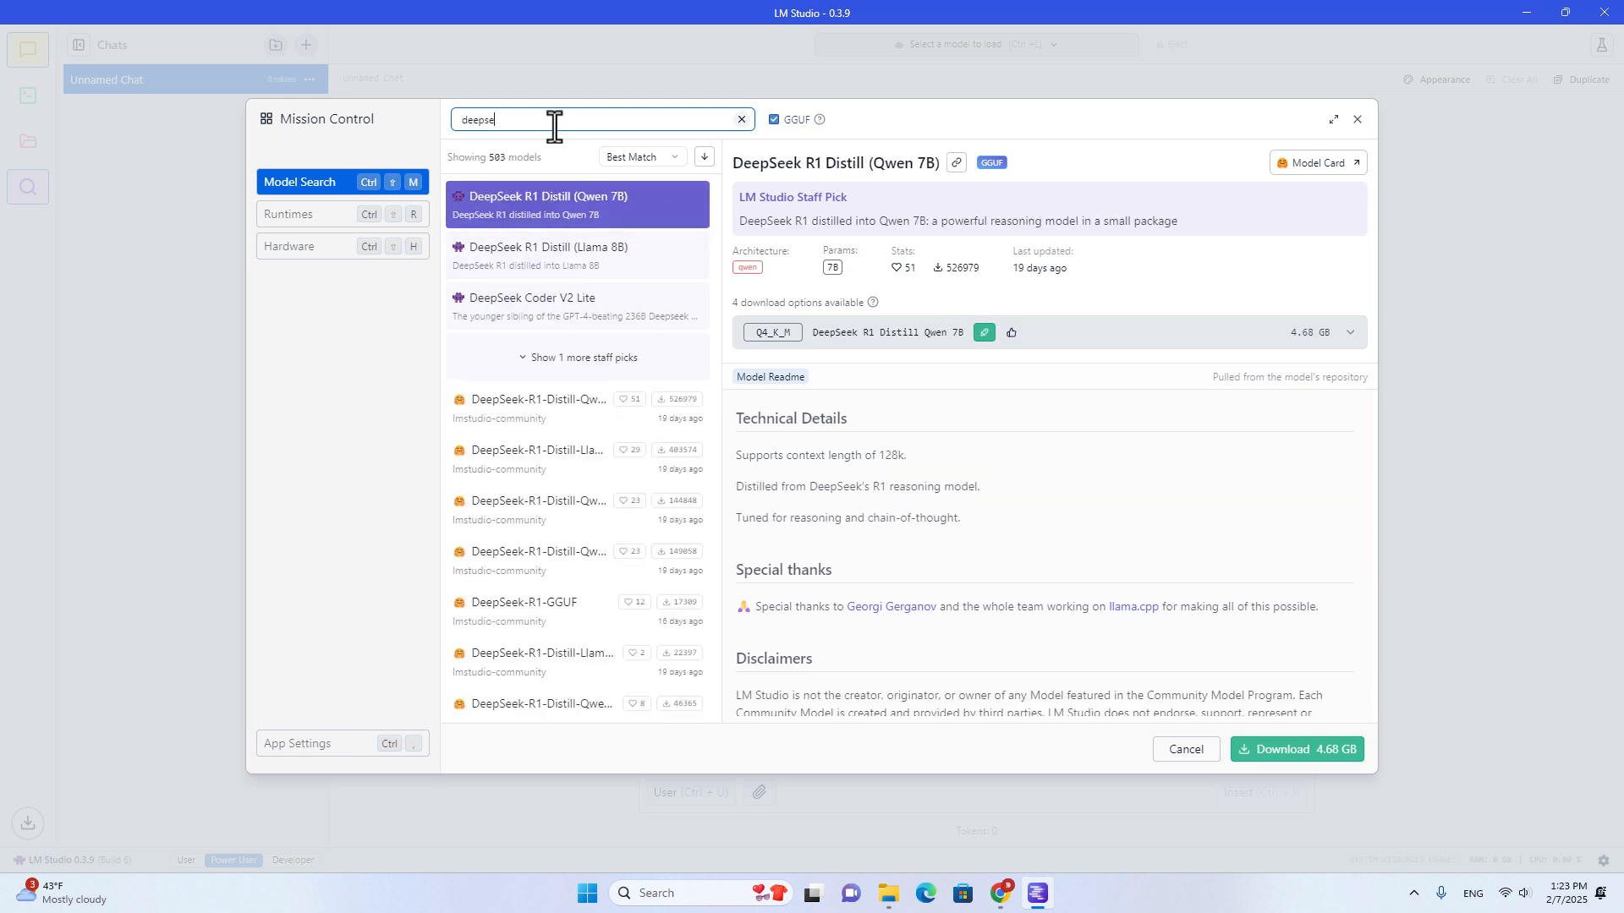
text(ek)
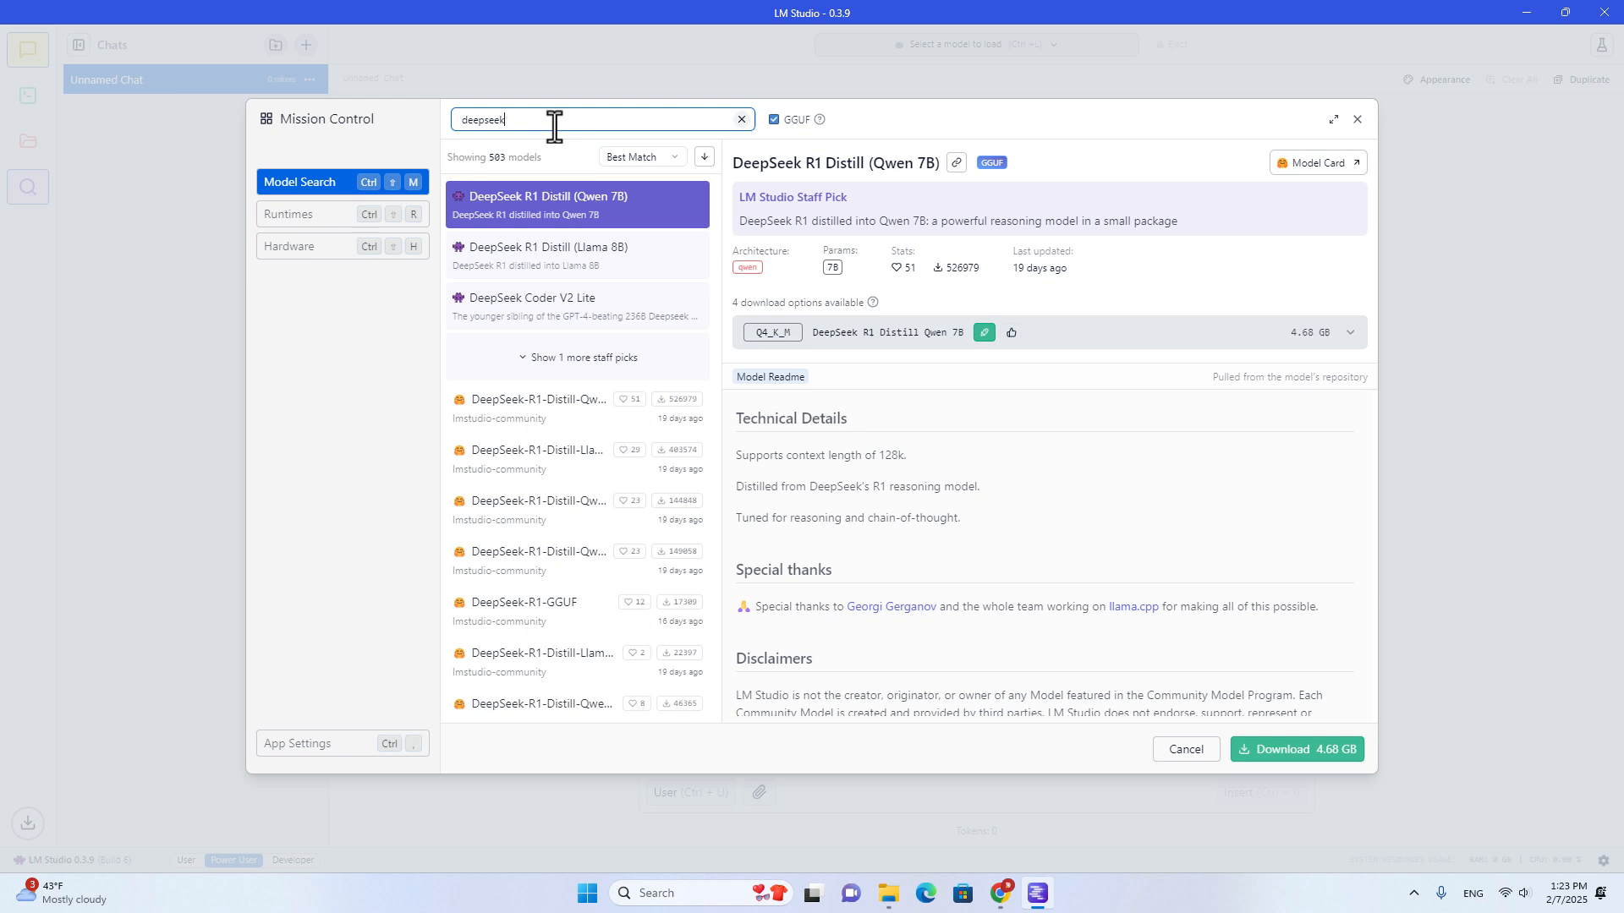
click(571, 364)
click(572, 314)
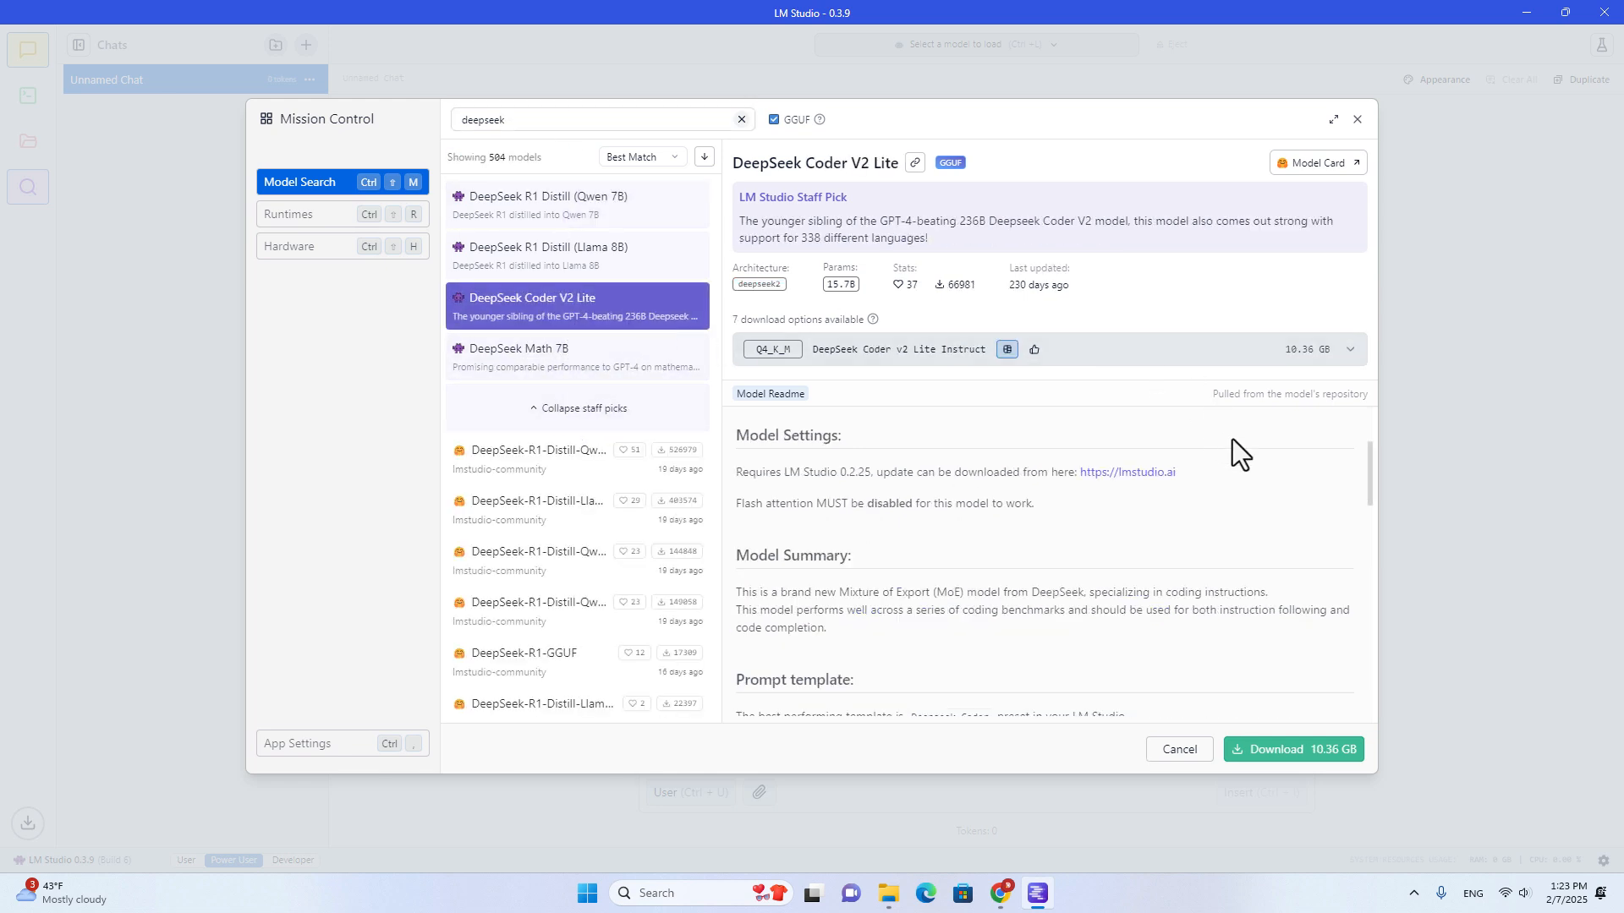
click(603, 364)
Step: Select DeepSeek R1 Distill (Qwen 7B) and start downloading its Q4_K_M version
click(677, 208)
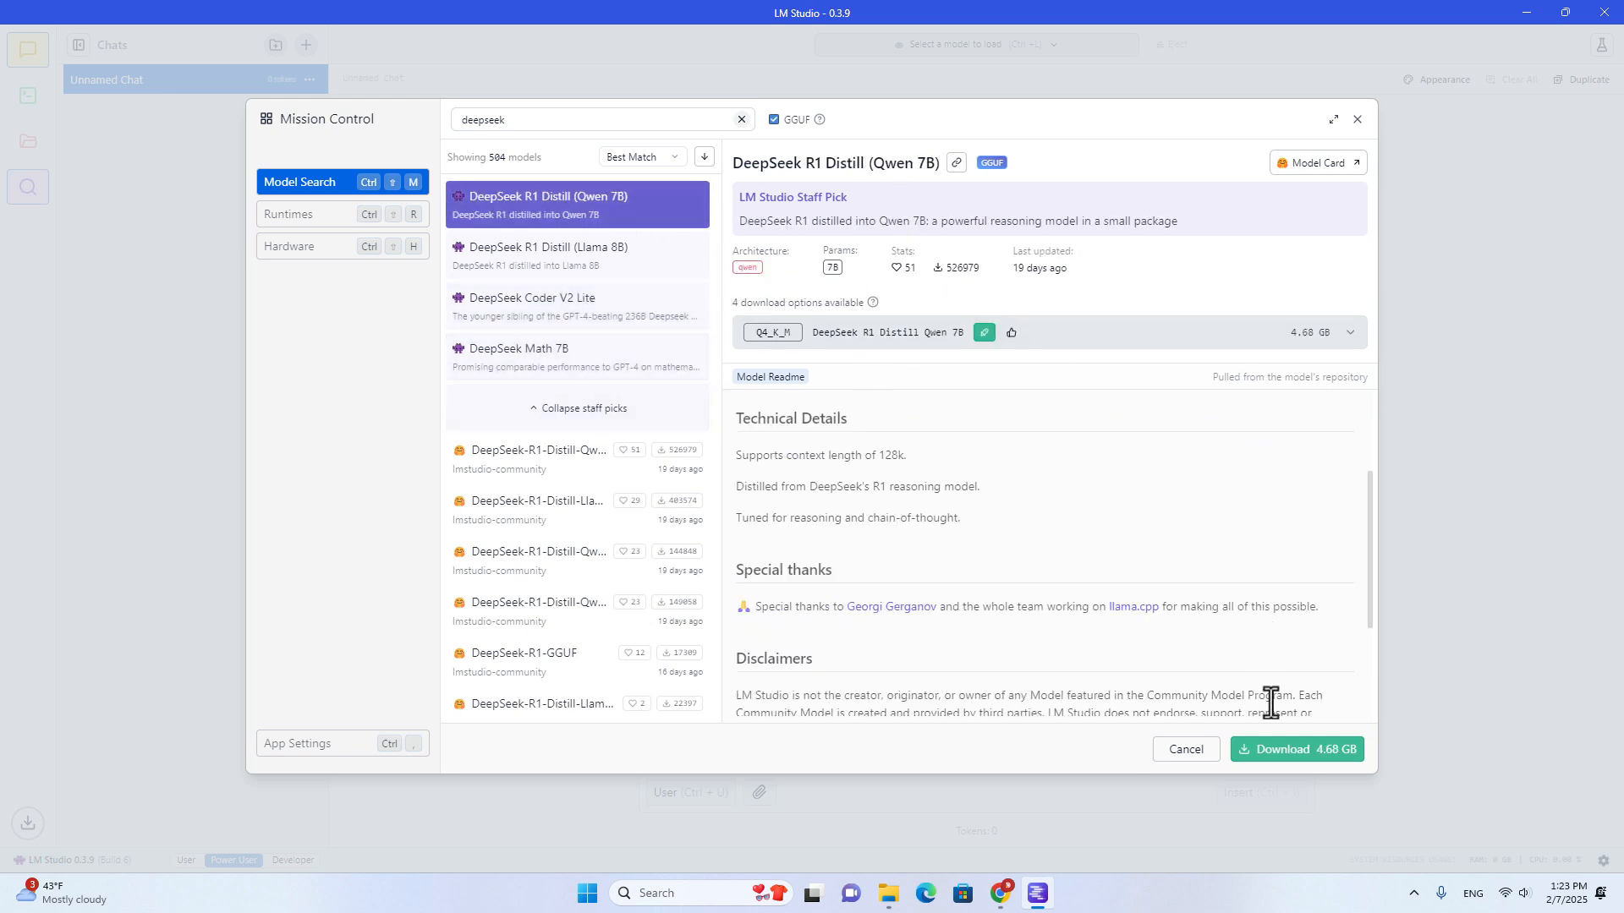
click(1298, 751)
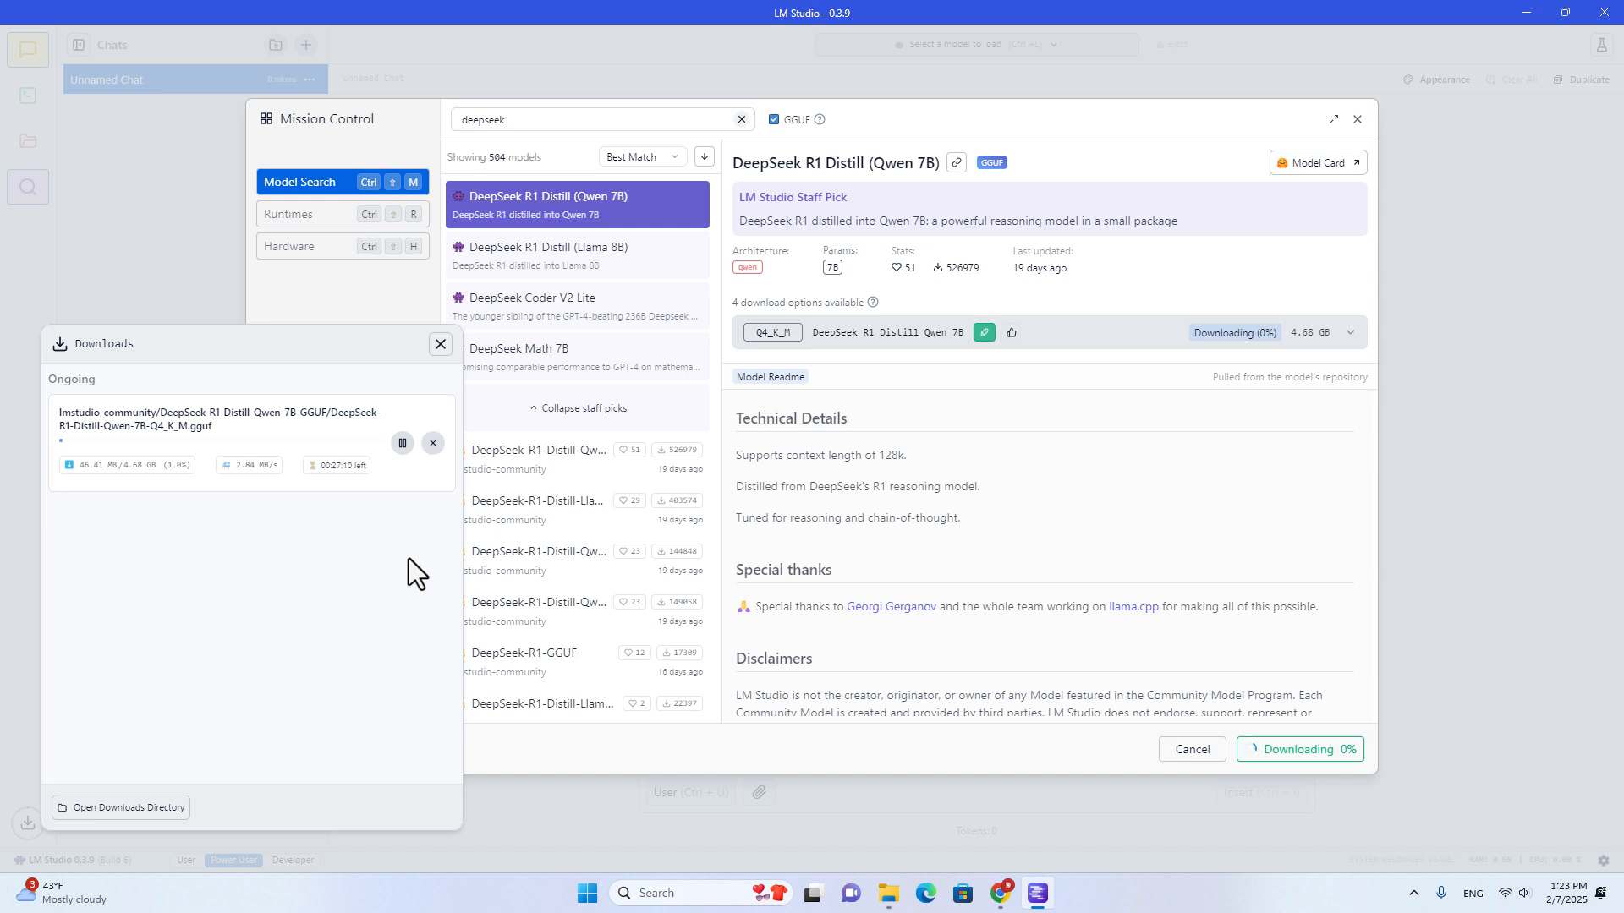
Step: Open the DeepSeek R1 Distill (Qwen 7B) model card on Hugging Face in the browser and read its description
click(1300, 174)
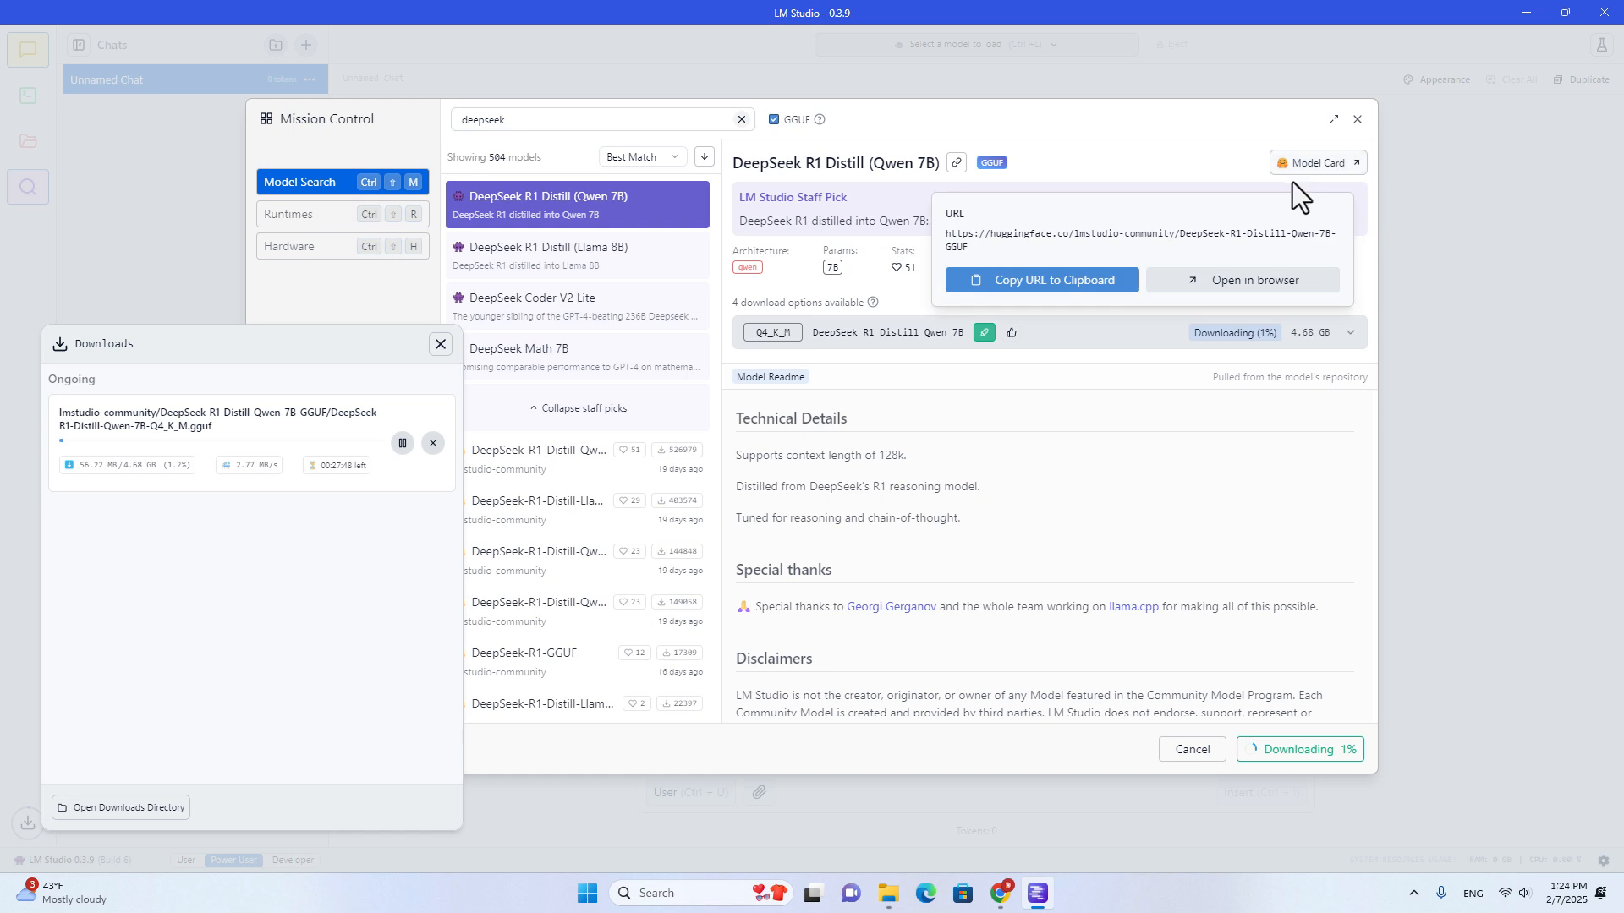
click(1199, 290)
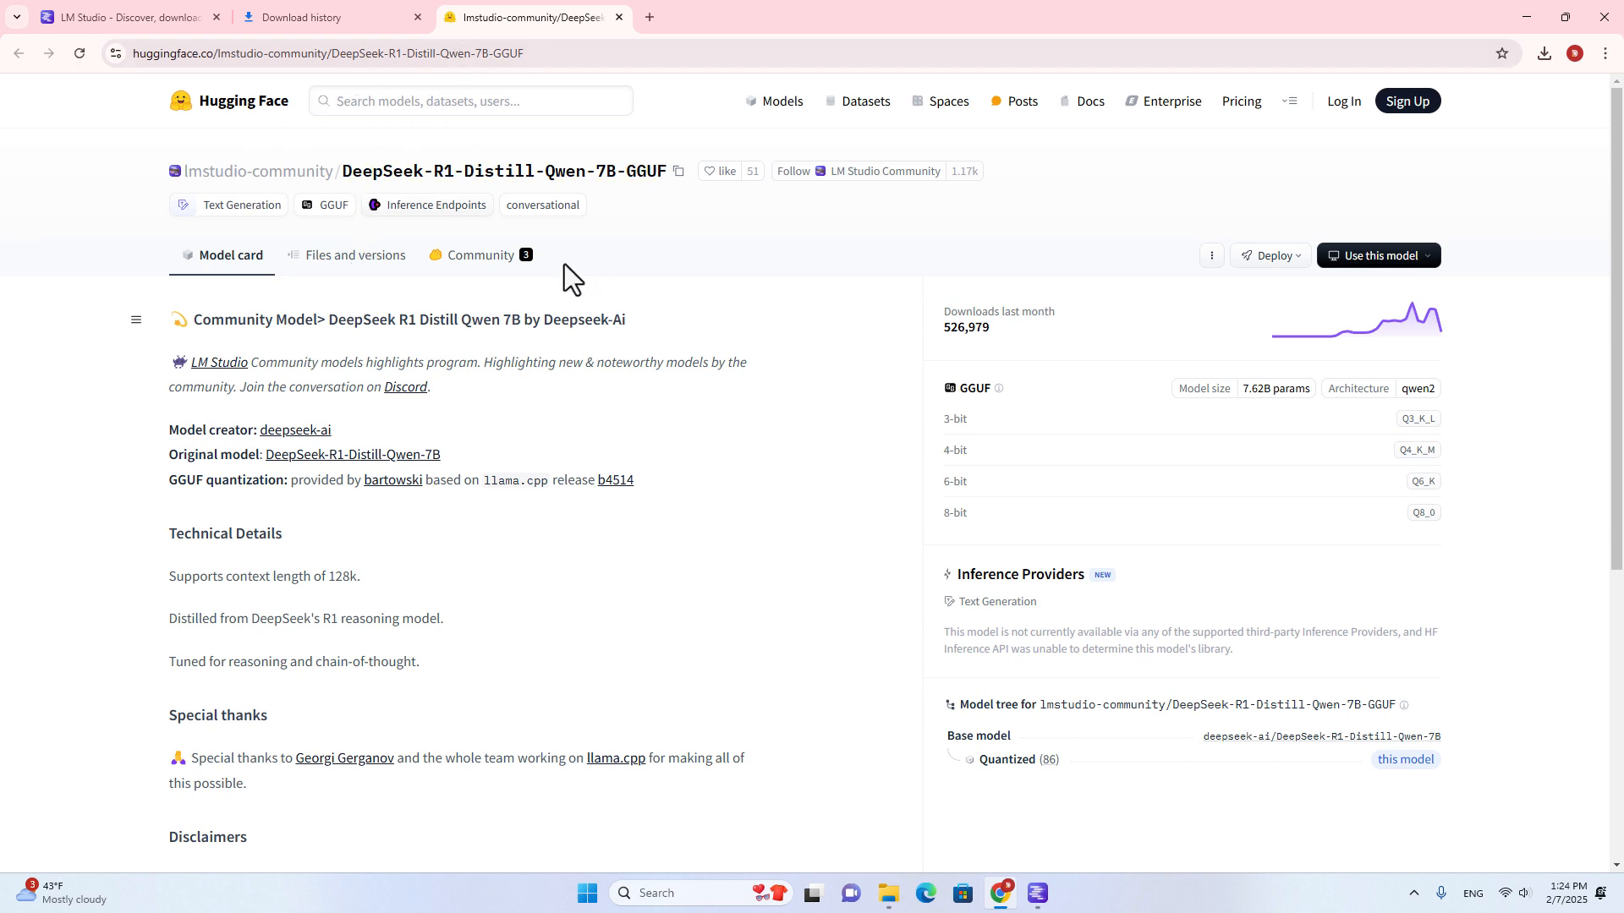
scroll(623, 329, down, 1)
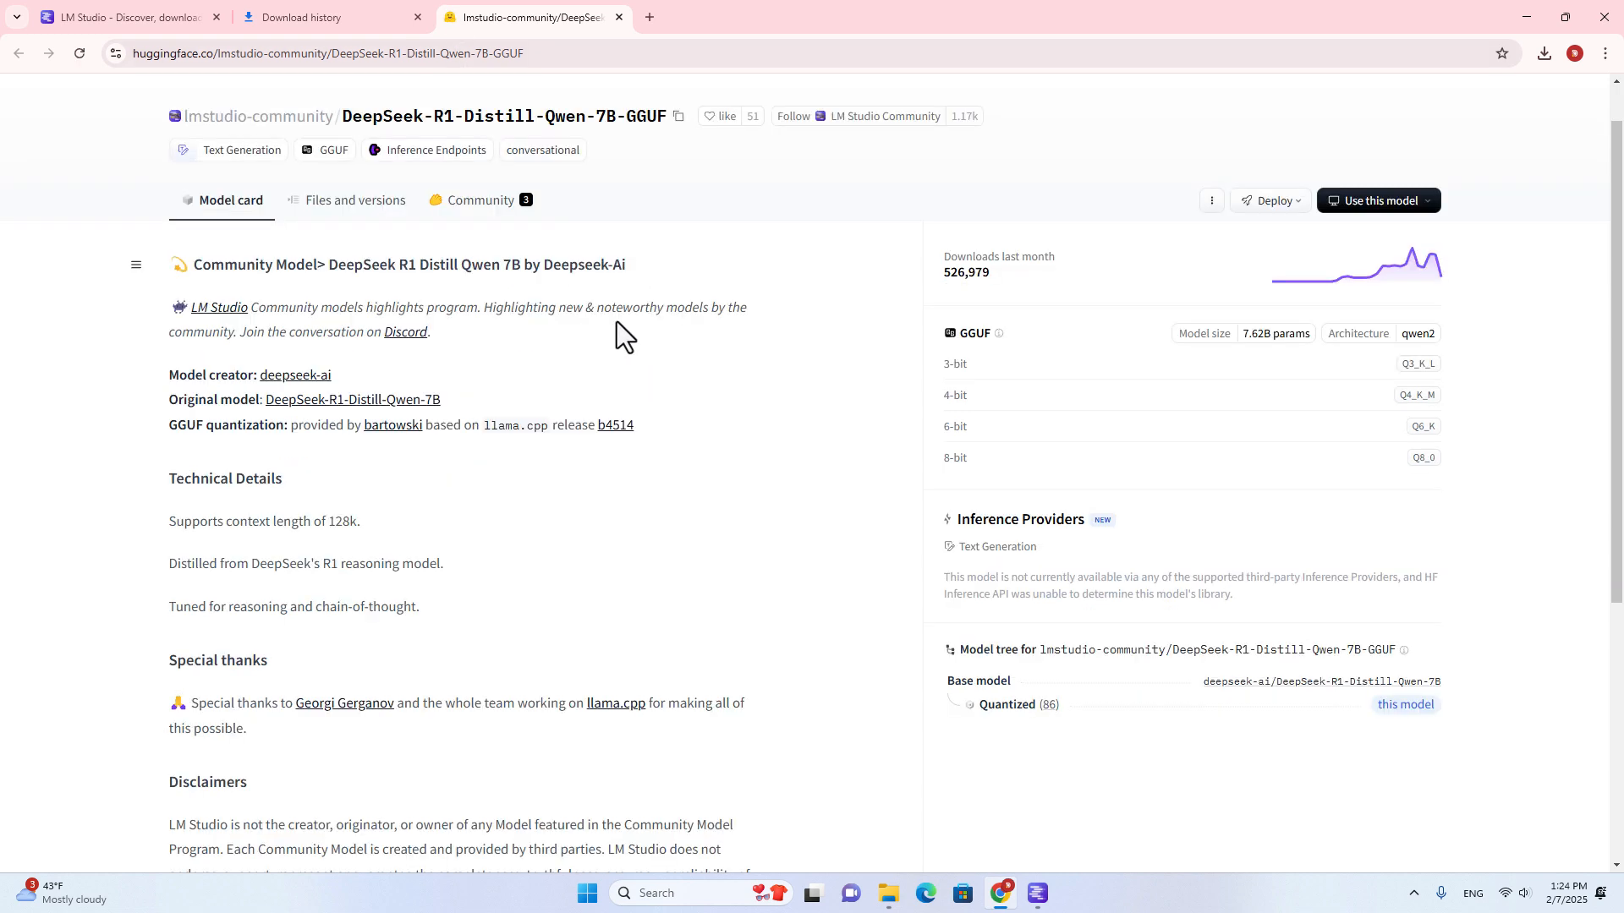
Step: View the model's files and versions and its community discussions, return to the model card, and open the lmstudio-community publisher page
click(359, 208)
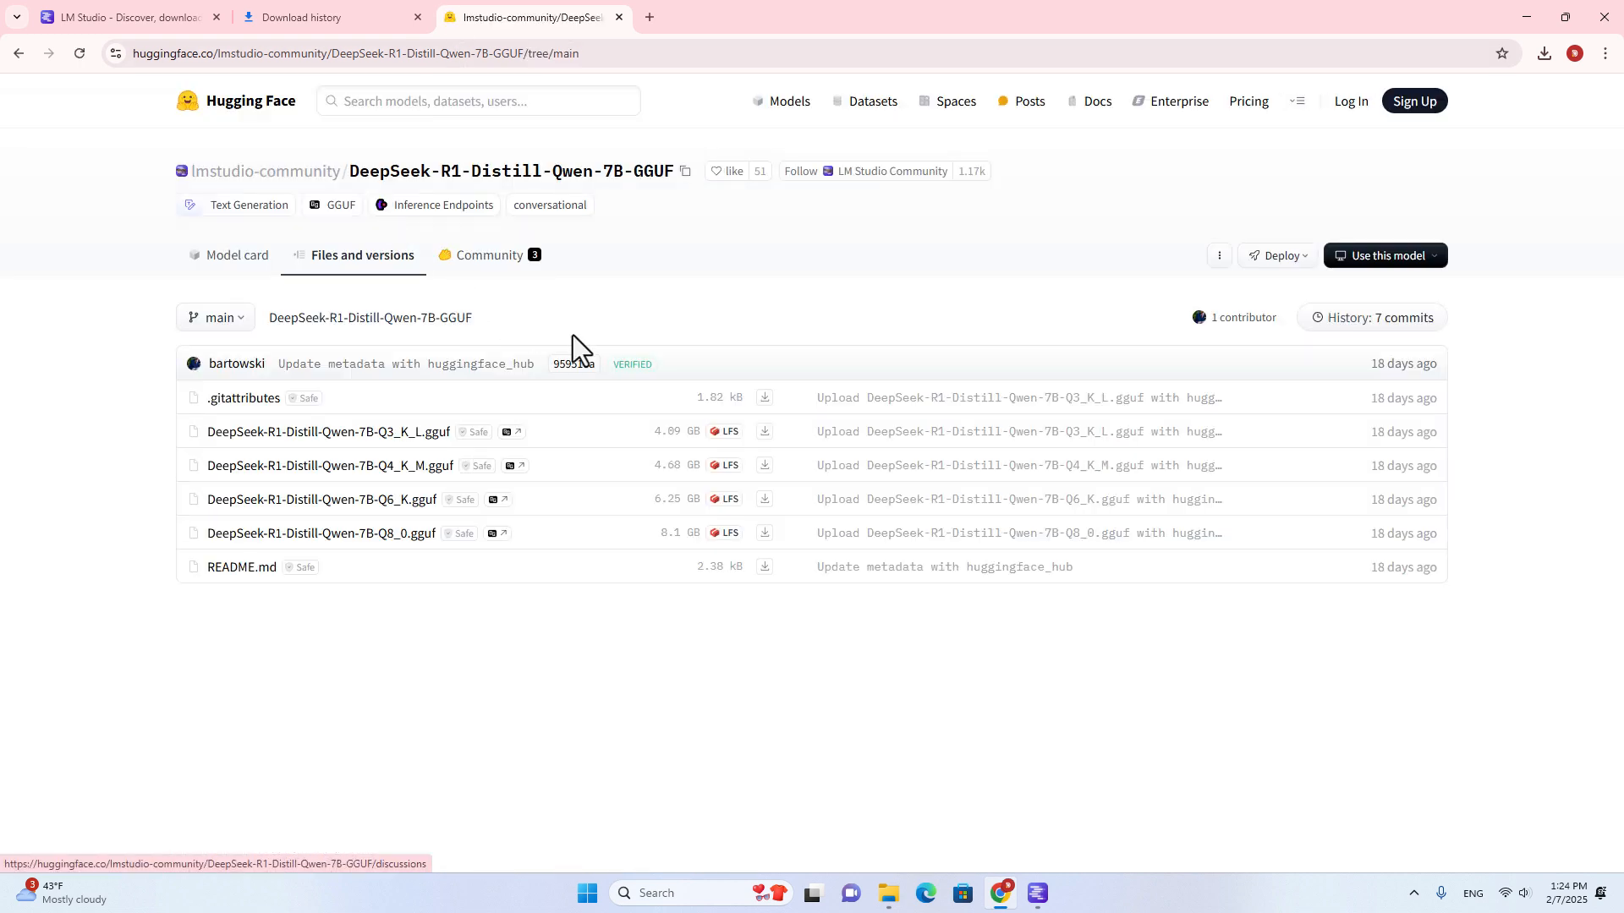
click(478, 256)
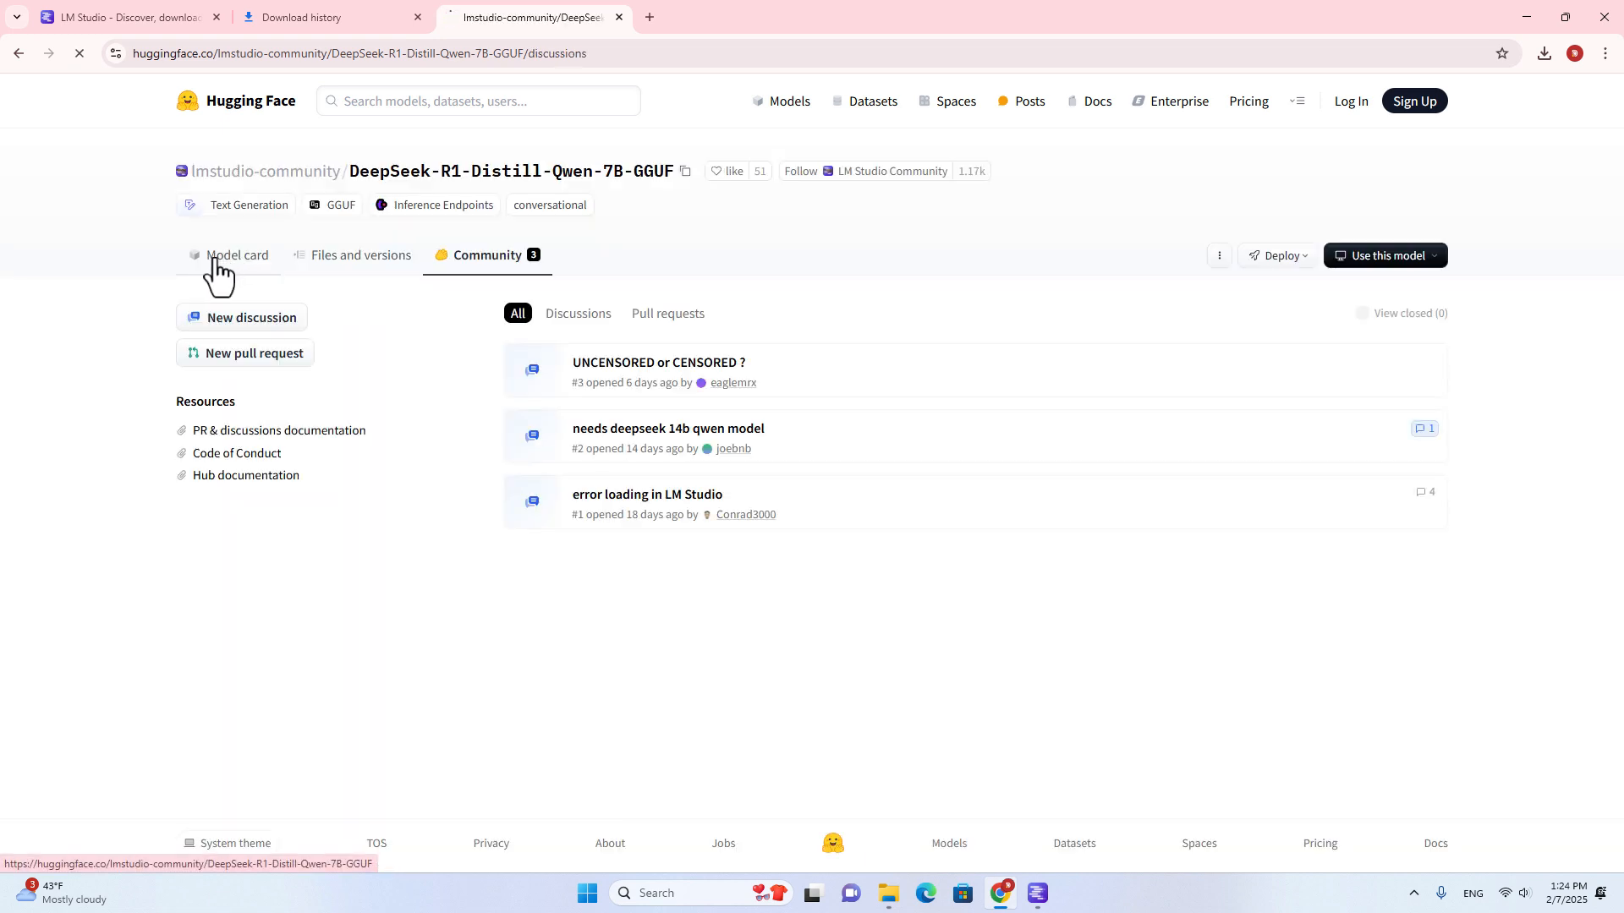
click(216, 263)
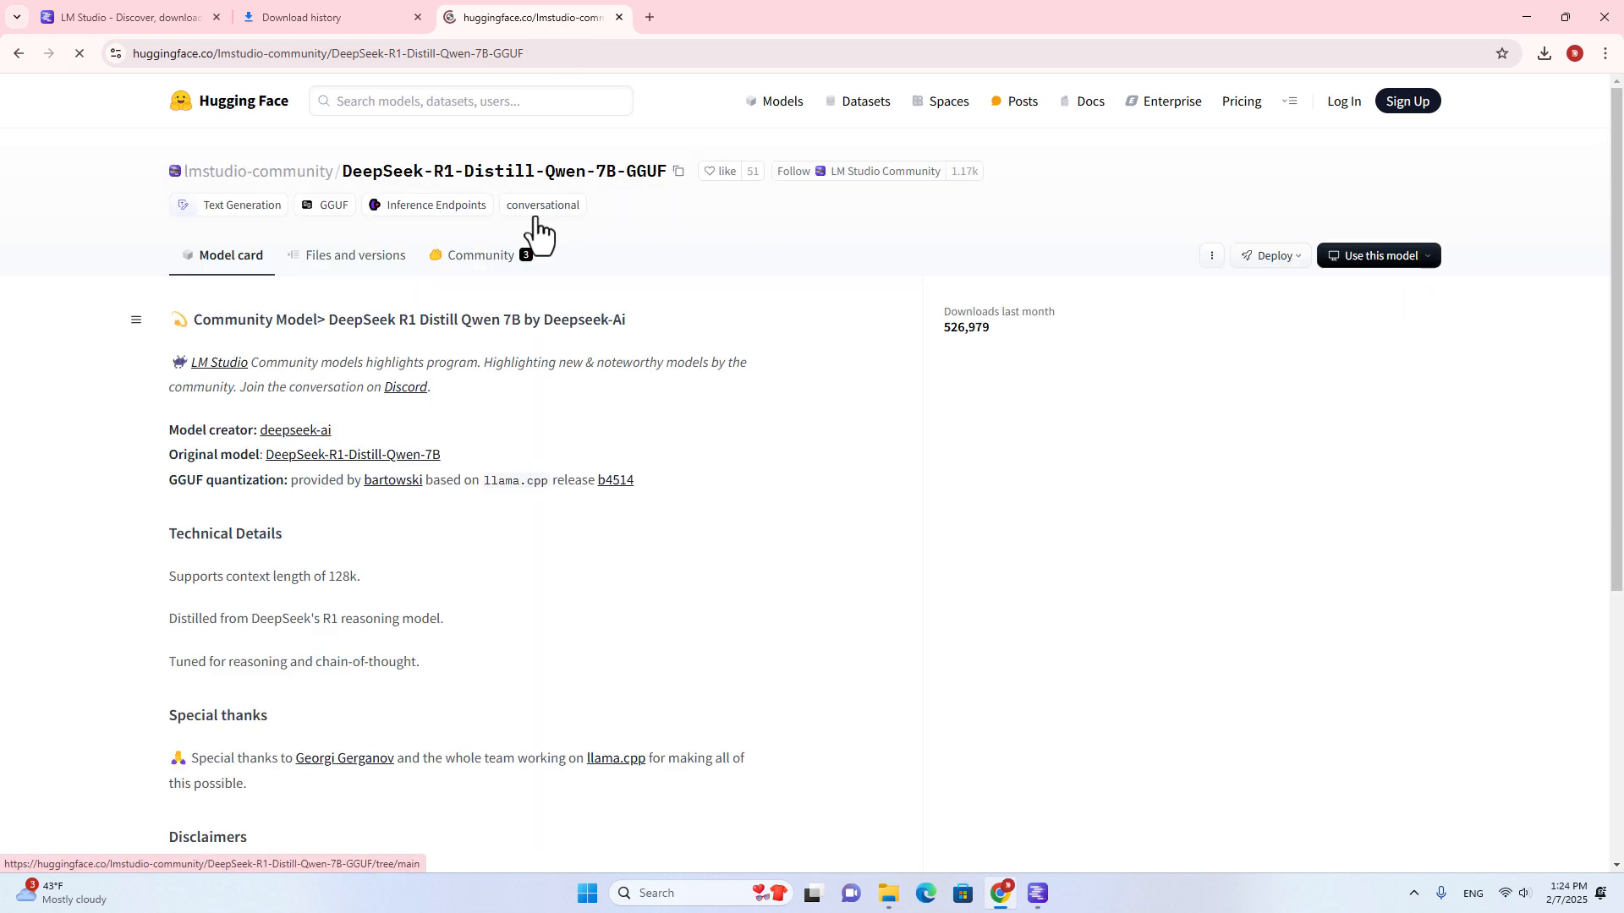
click(297, 172)
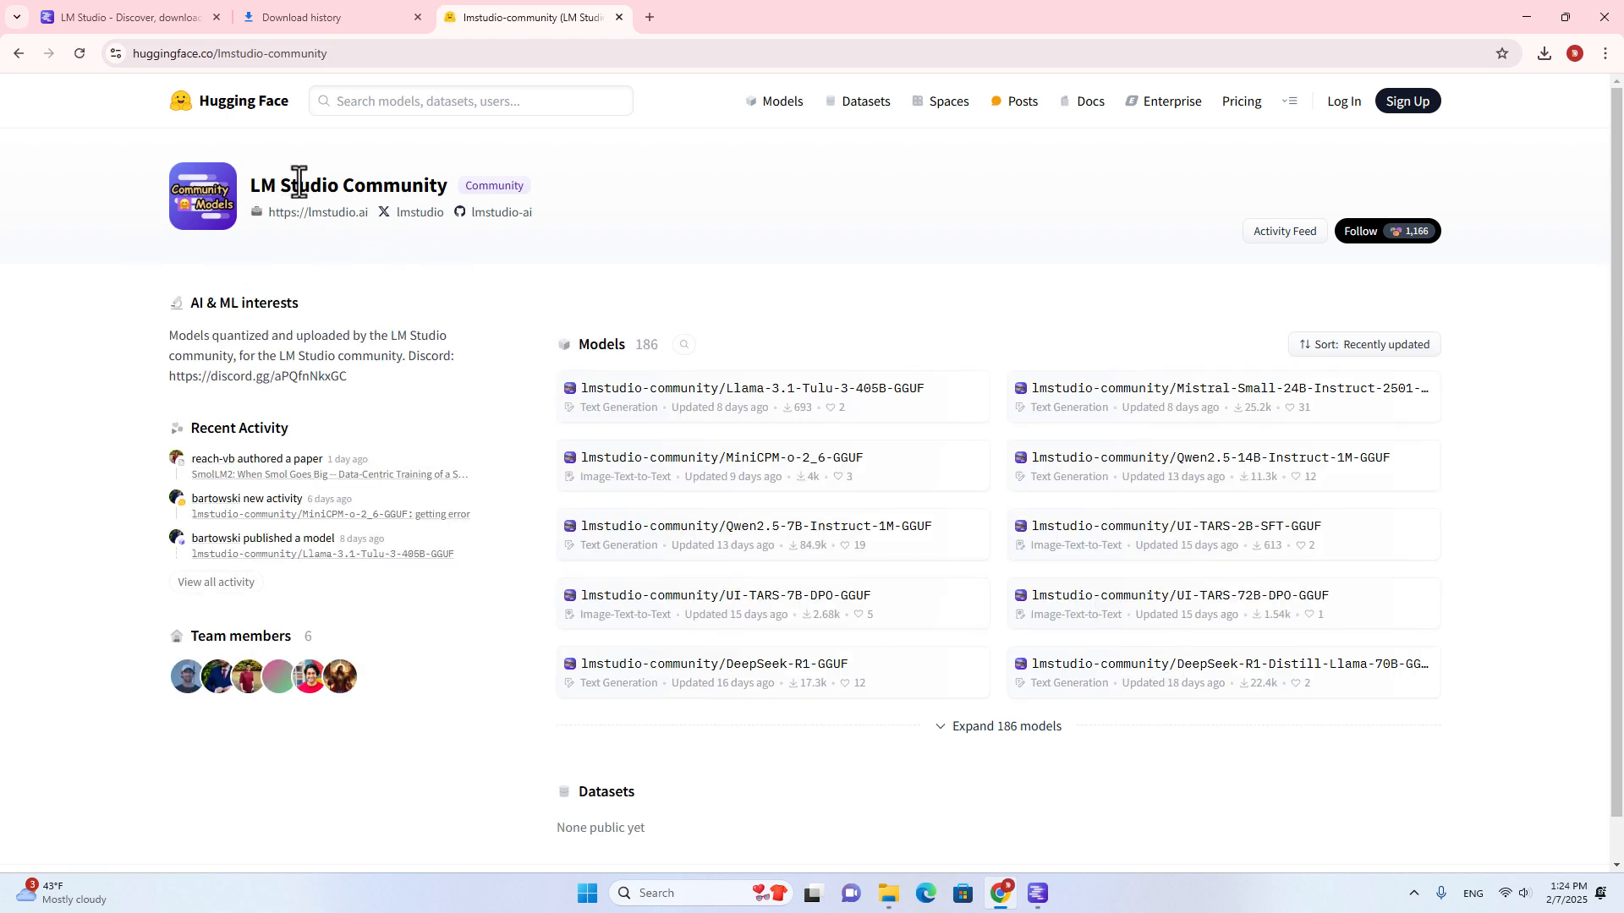
Step: Switch to LM Studio and load the downloaded DeepSeek R1 Distill Qwen 7B model into a new chat
scroll(935, 440, down, 1)
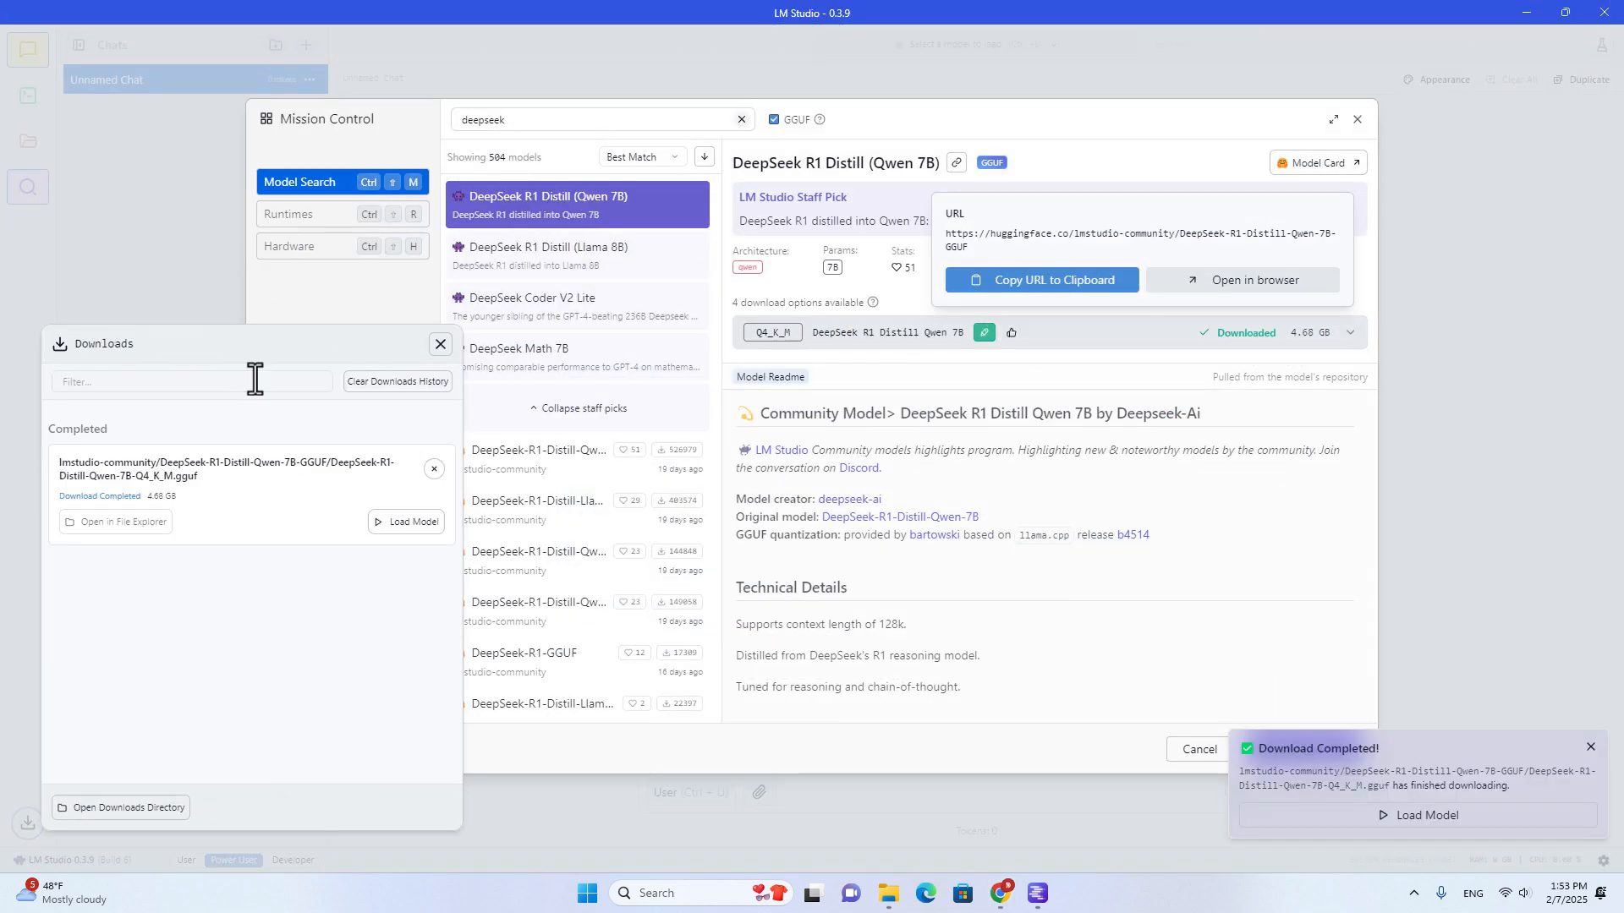
click(406, 522)
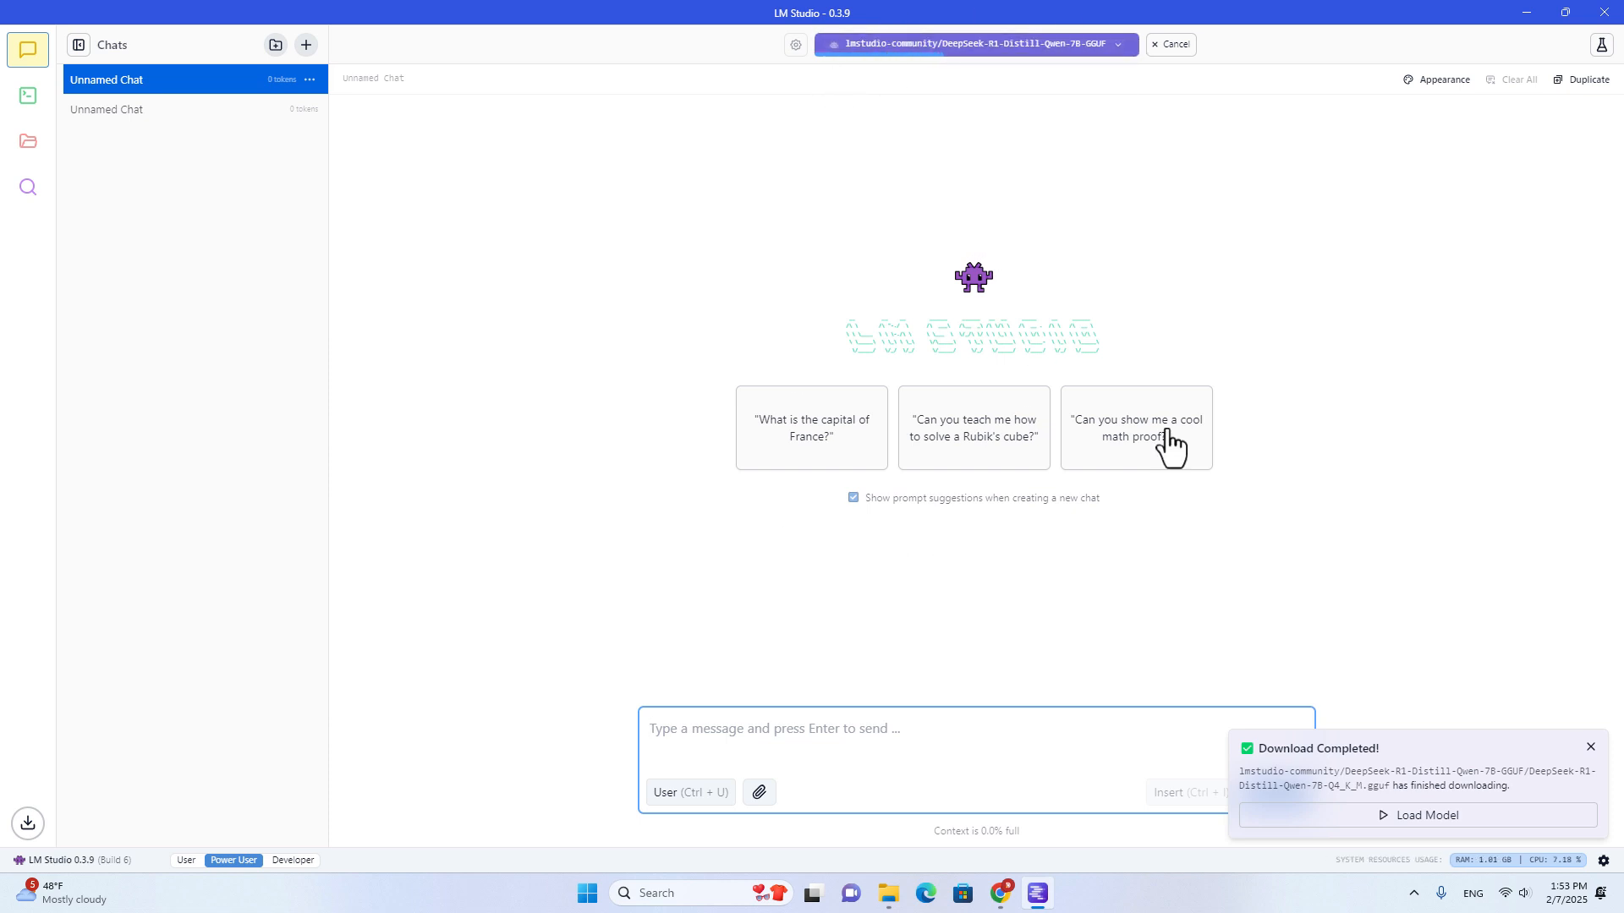
Step: Eject the loaded DeepSeek model and load DeepSeek R1 Distill Qwen 7B again with its default load parameters
click(1119, 52)
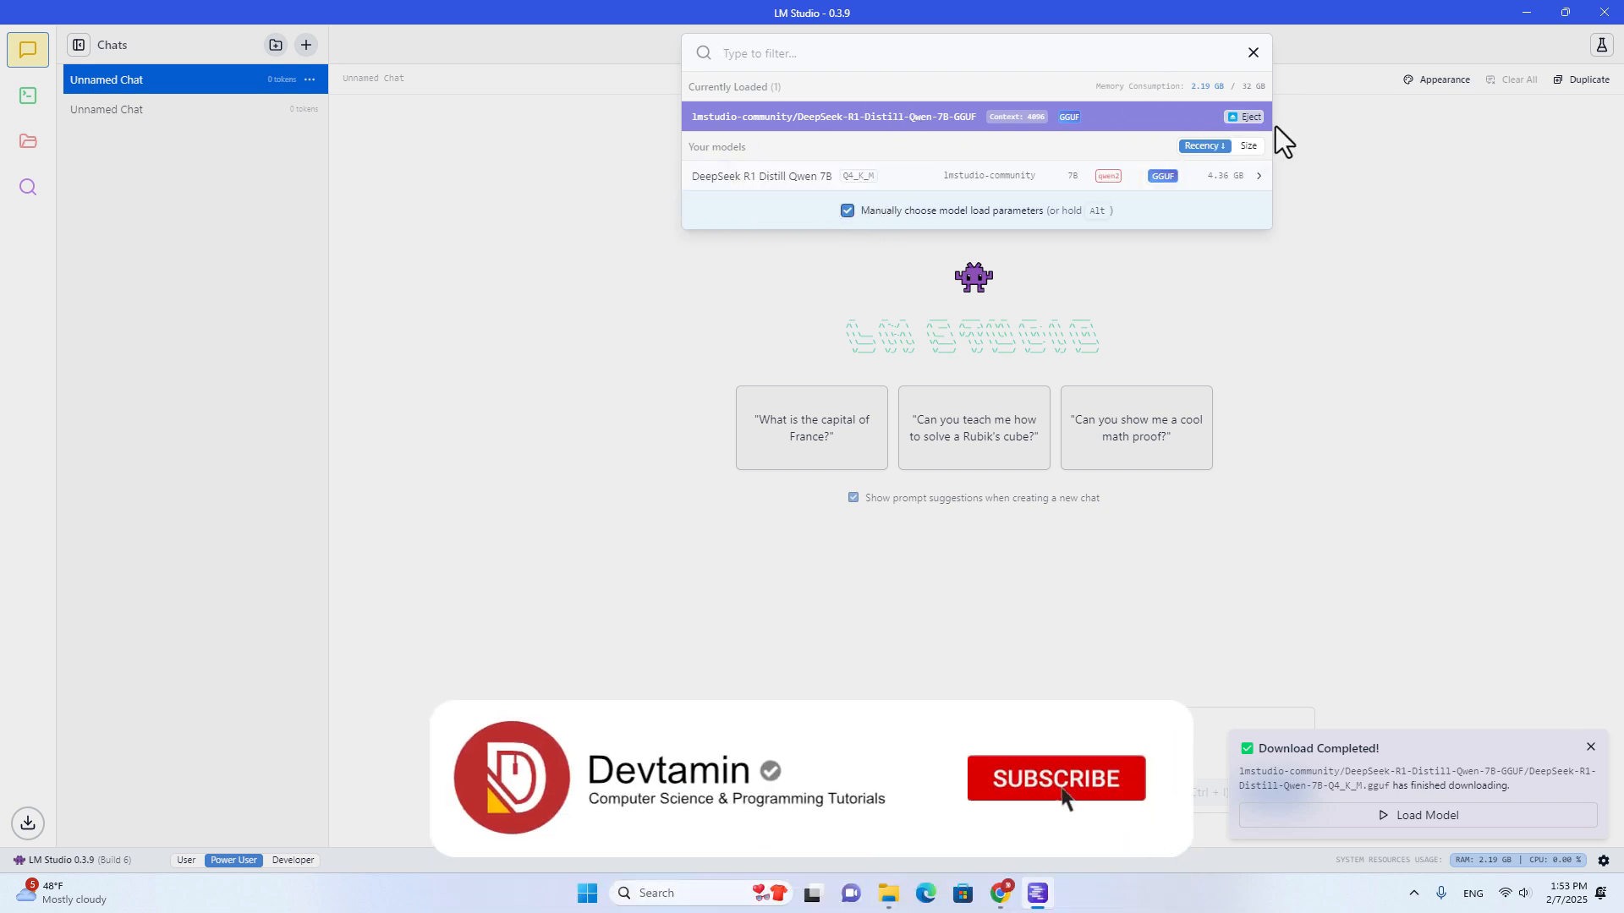
click(1244, 119)
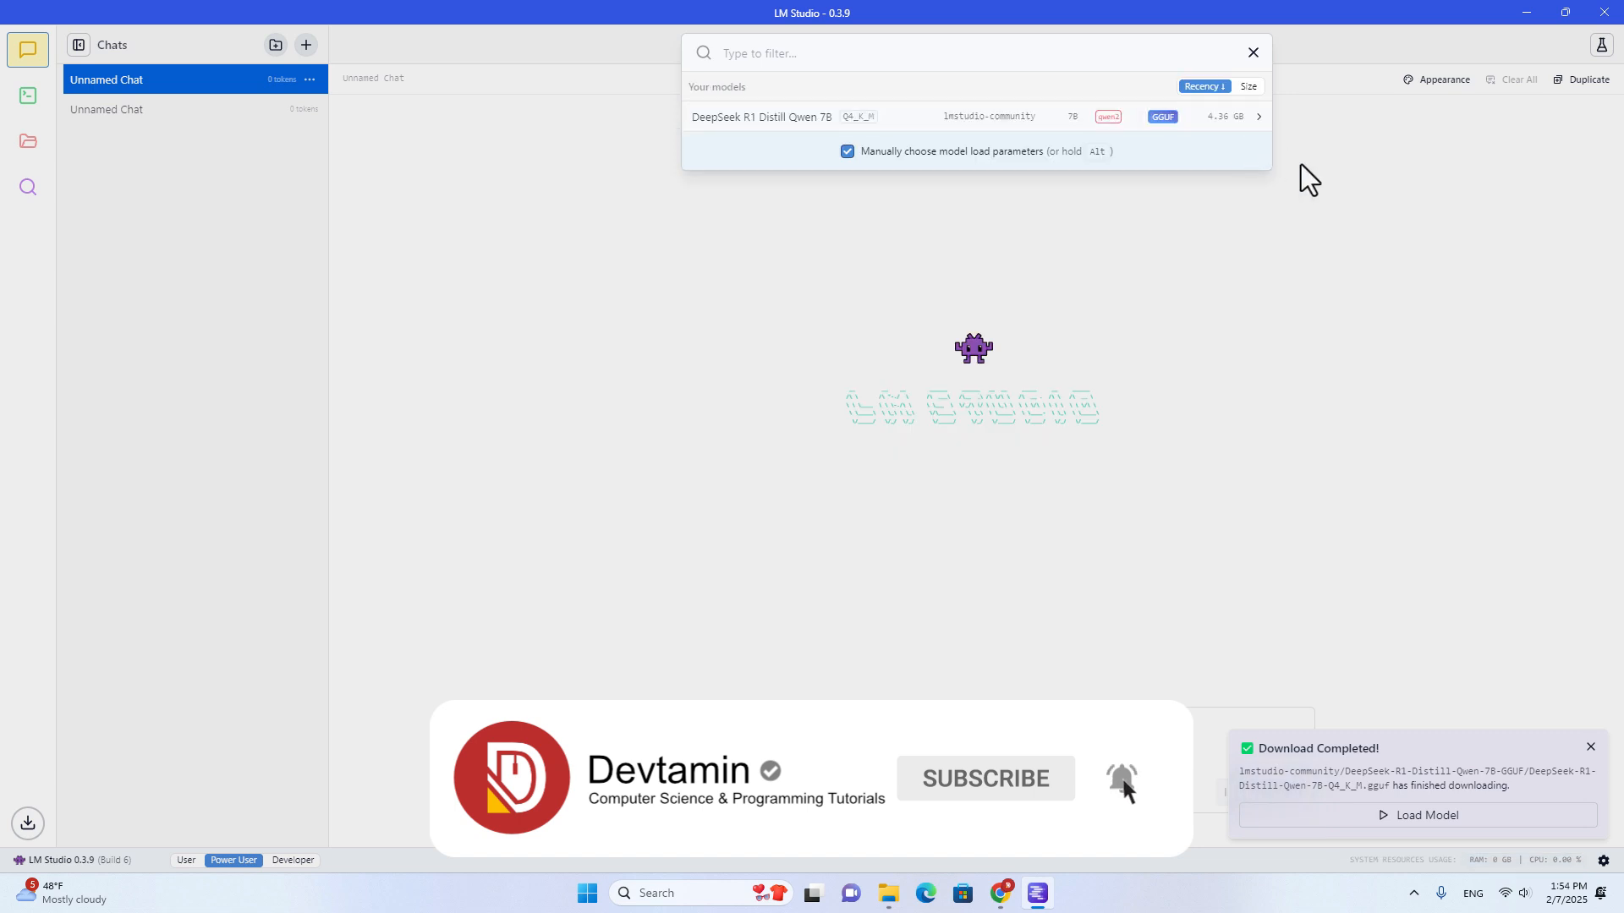
click(762, 119)
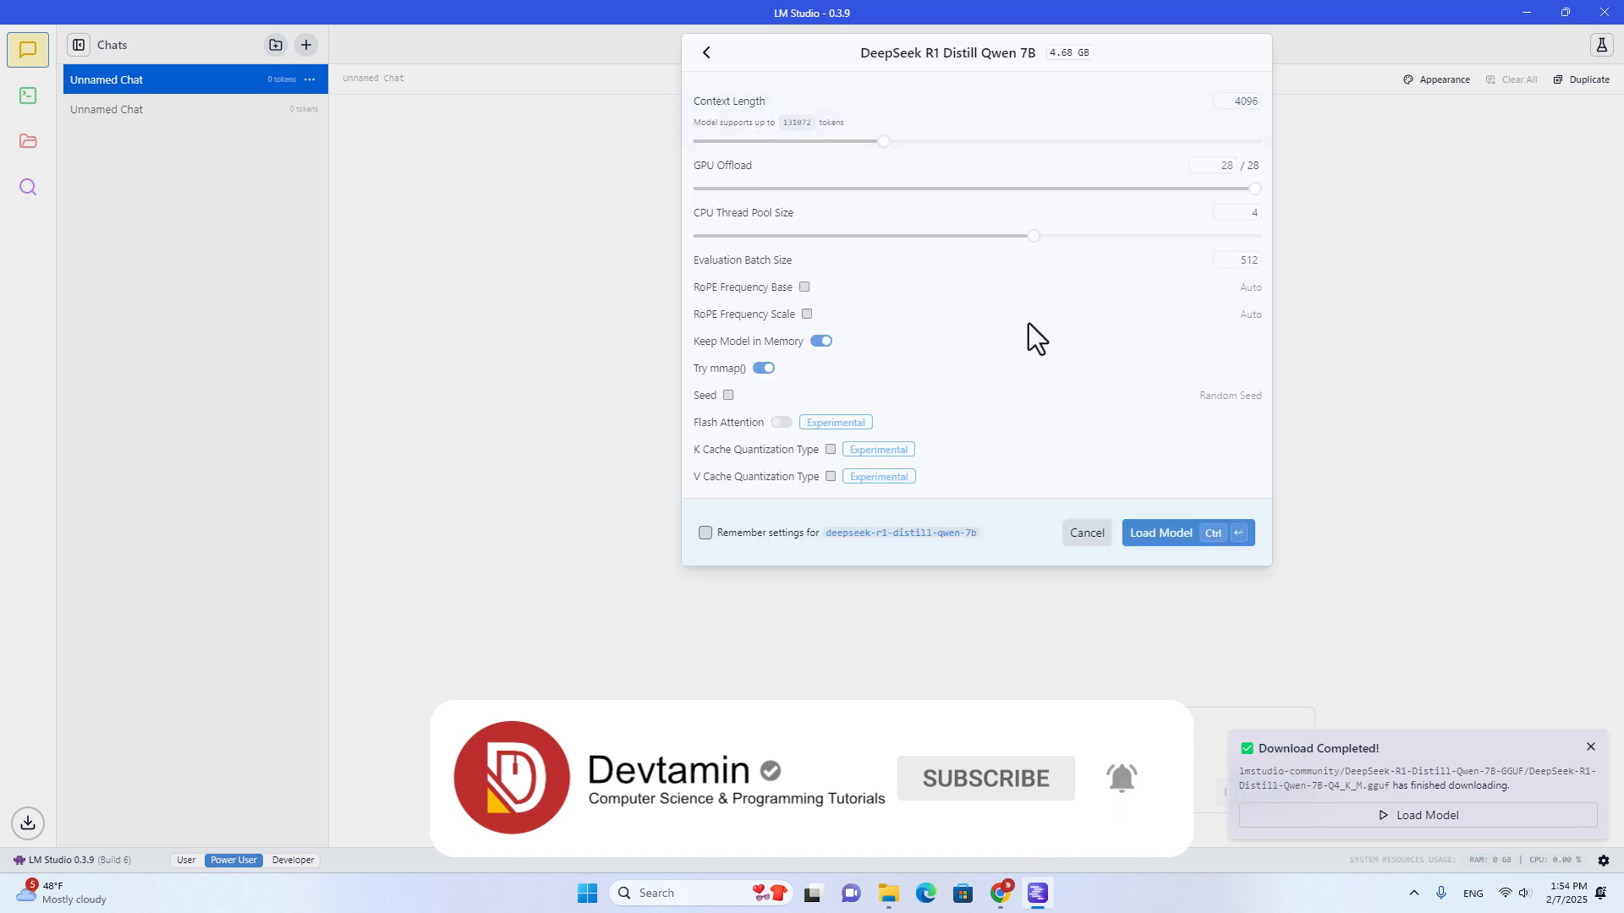
click(1164, 533)
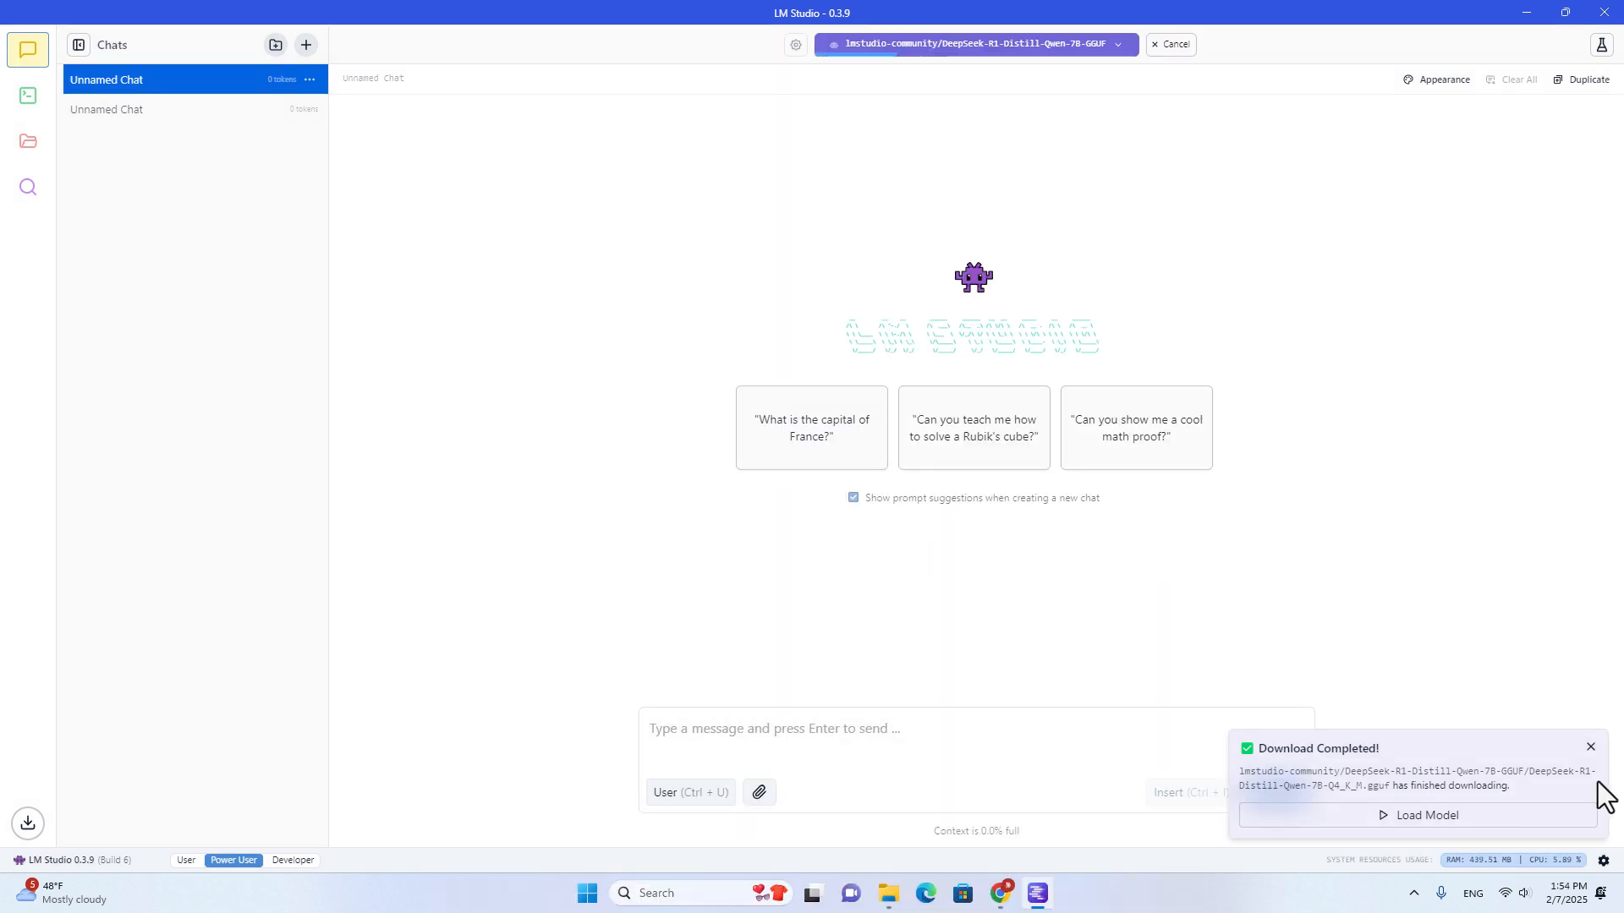
Step: Dismiss the download notification and reload DeepSeek R1 Distill Qwen 7B after ejecting it, reviewing but keeping its default load parameters
click(1590, 747)
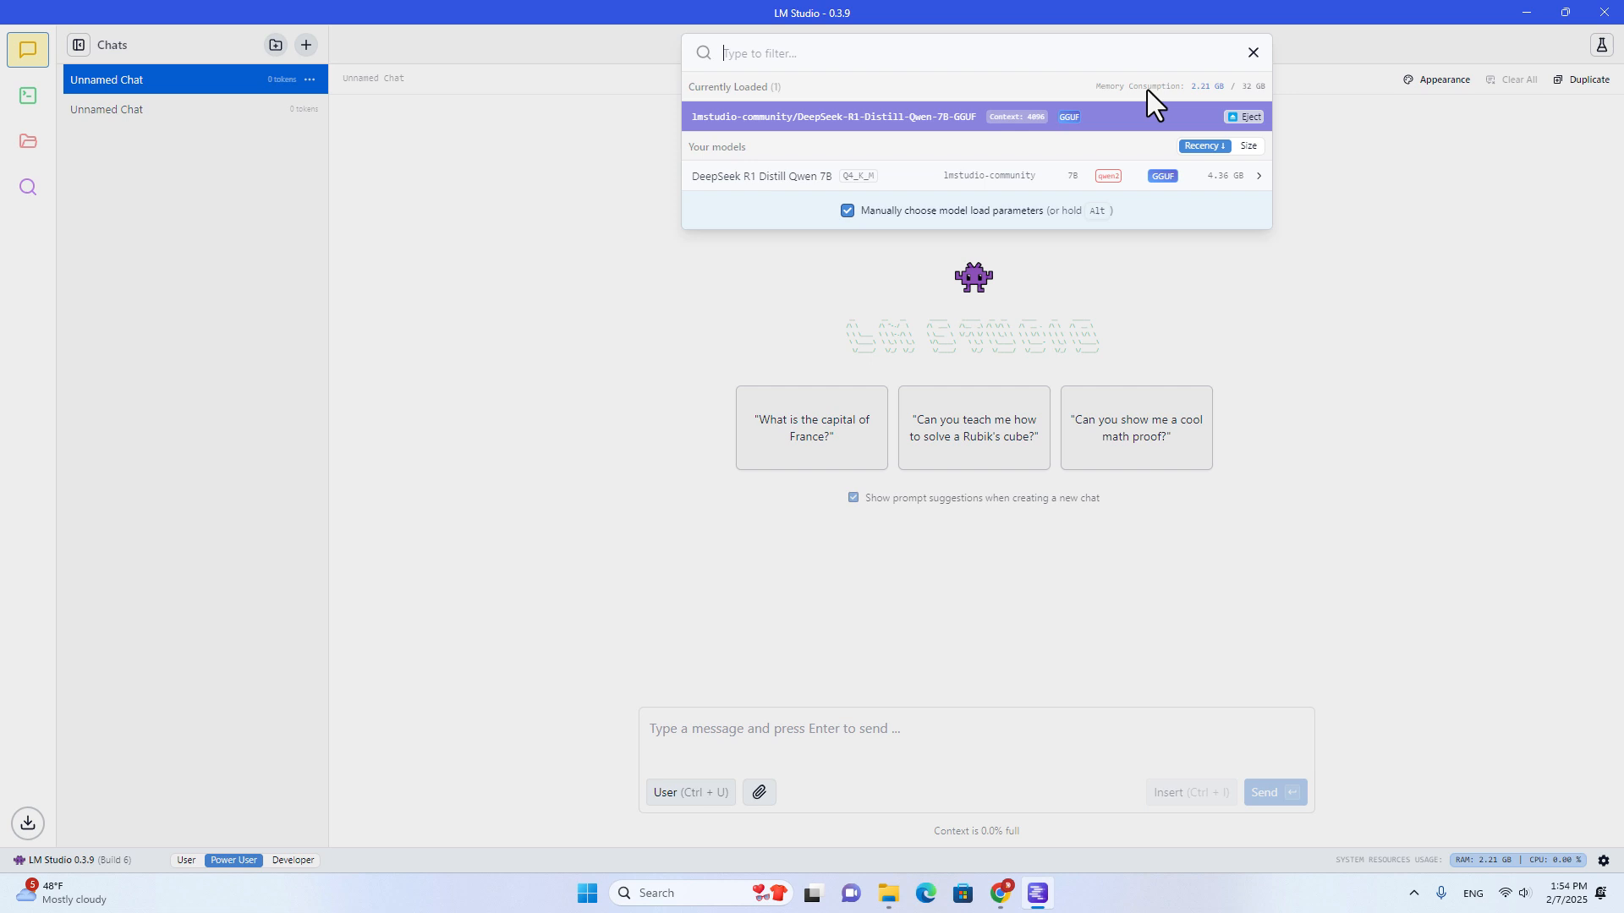
click(1245, 117)
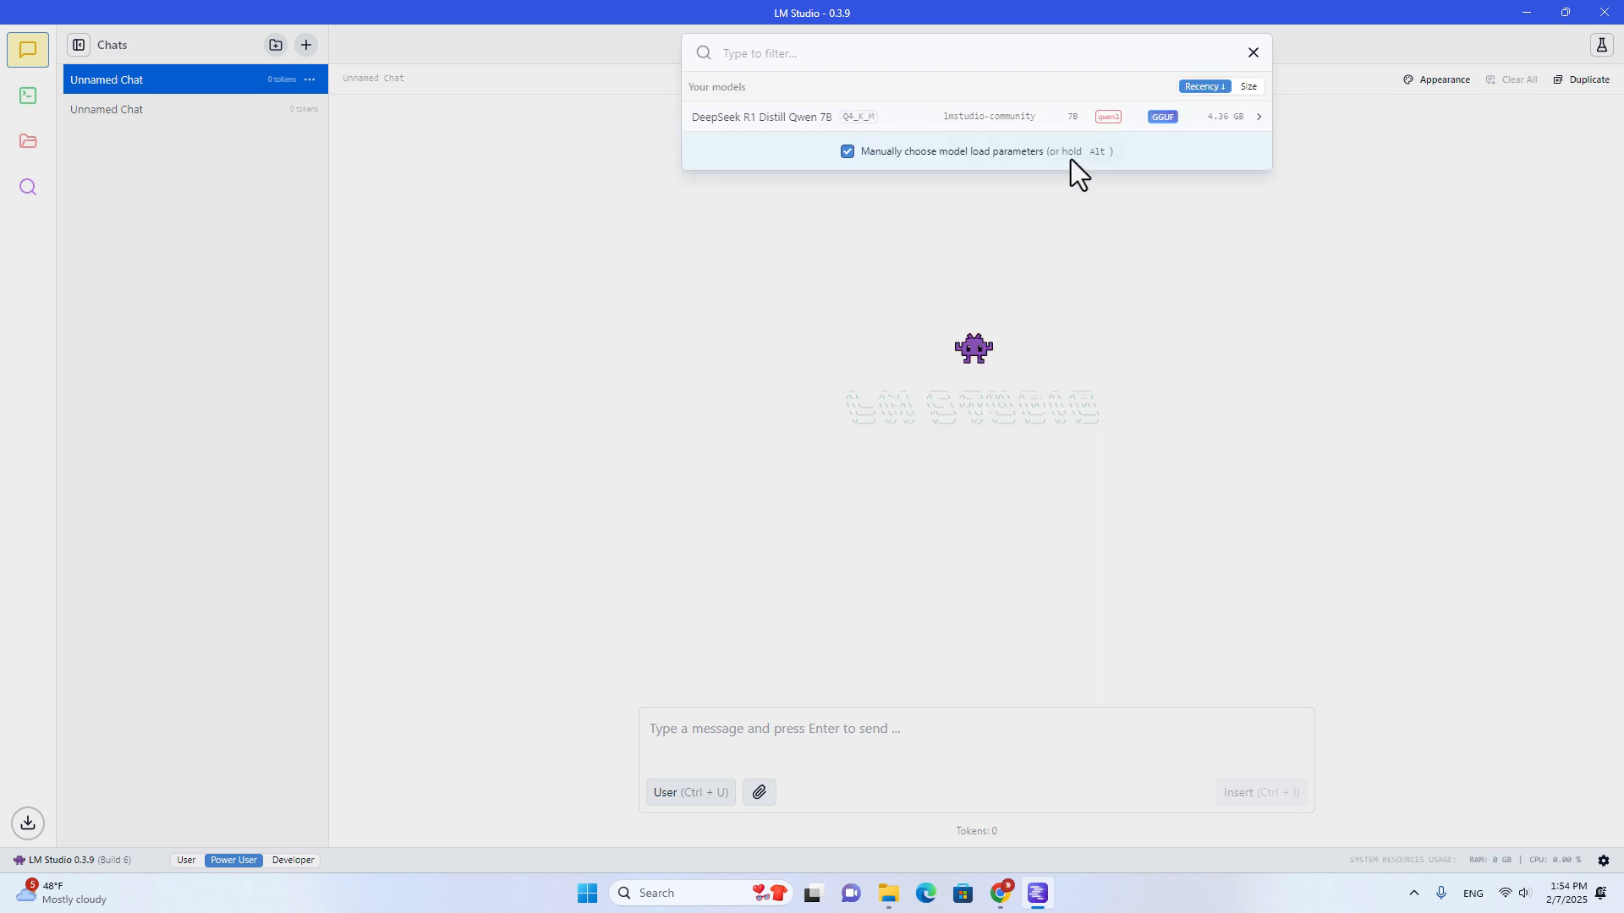
click(1157, 118)
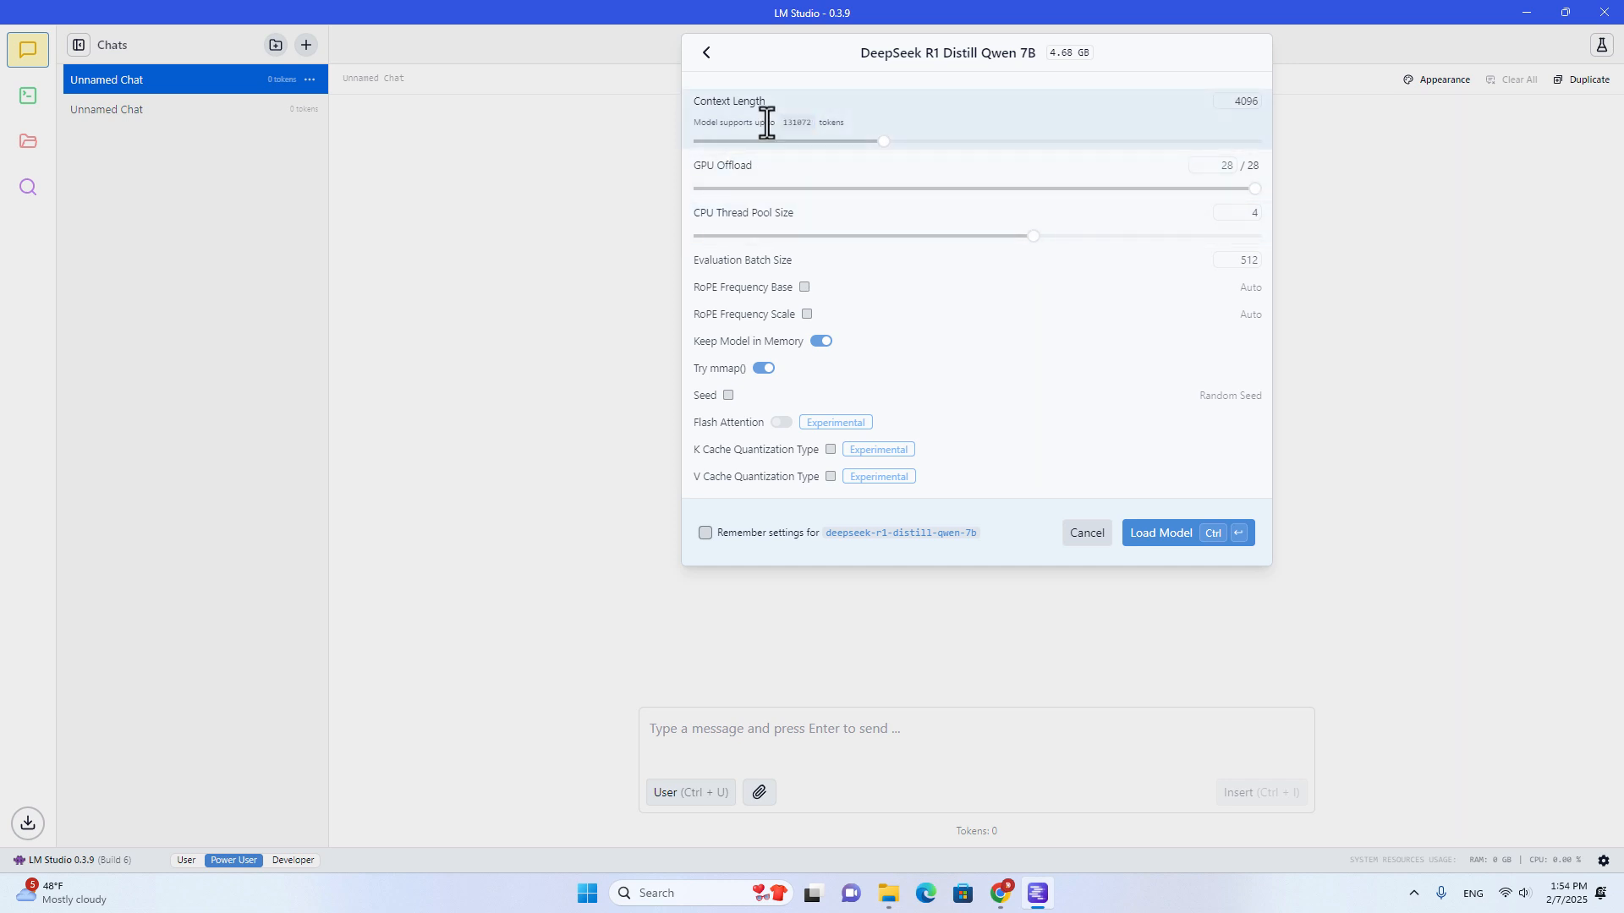
mouse_move(851, 111)
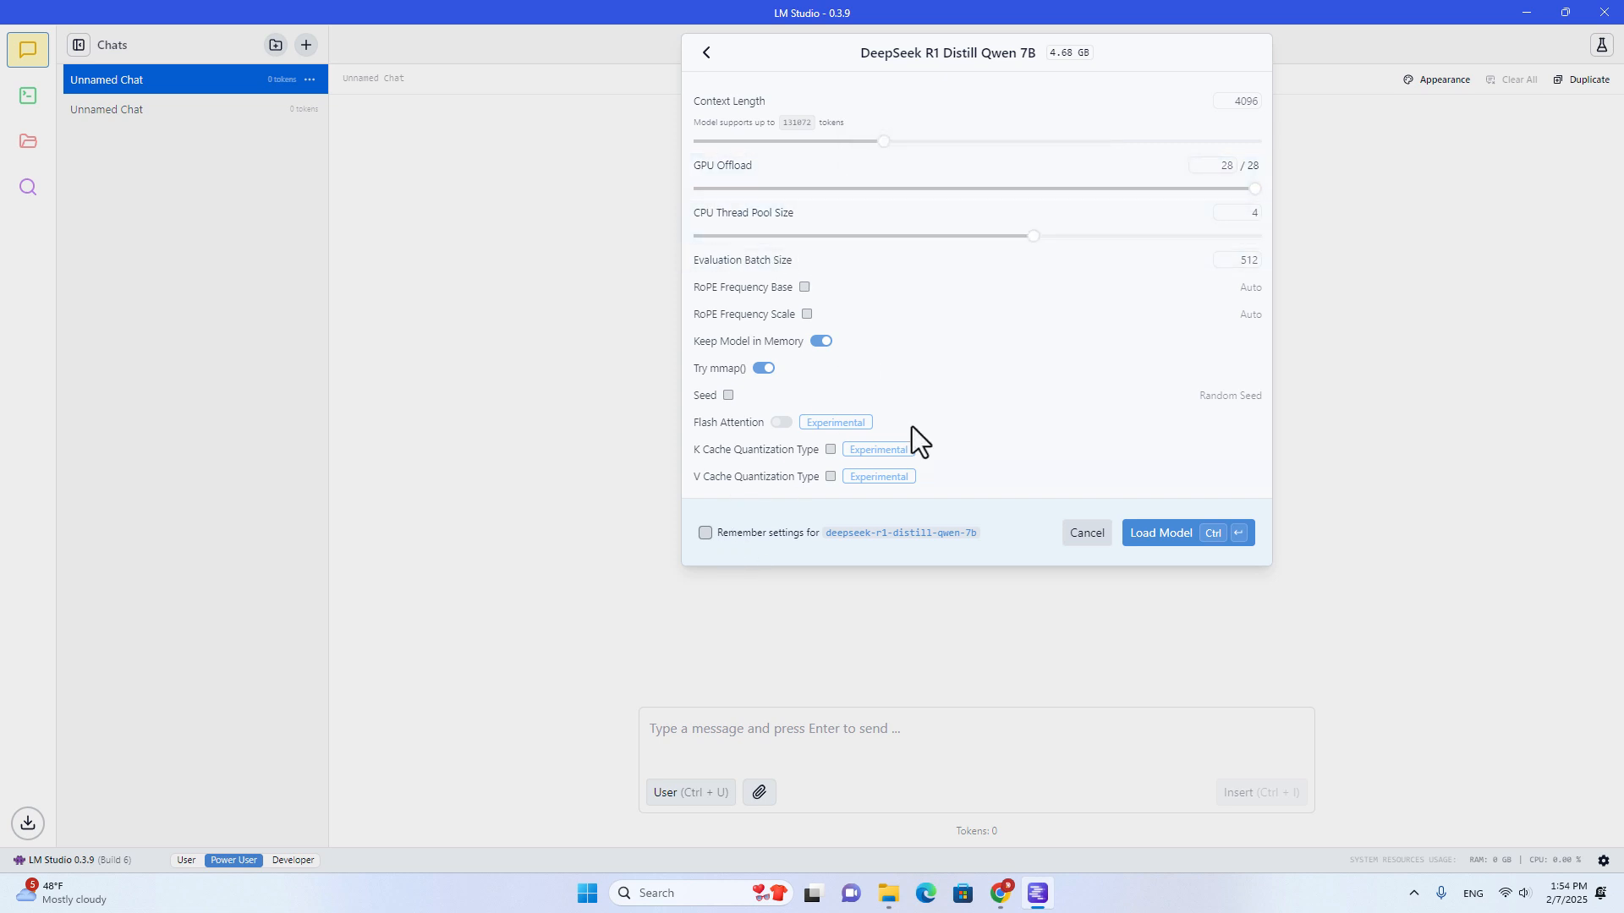
click(1184, 534)
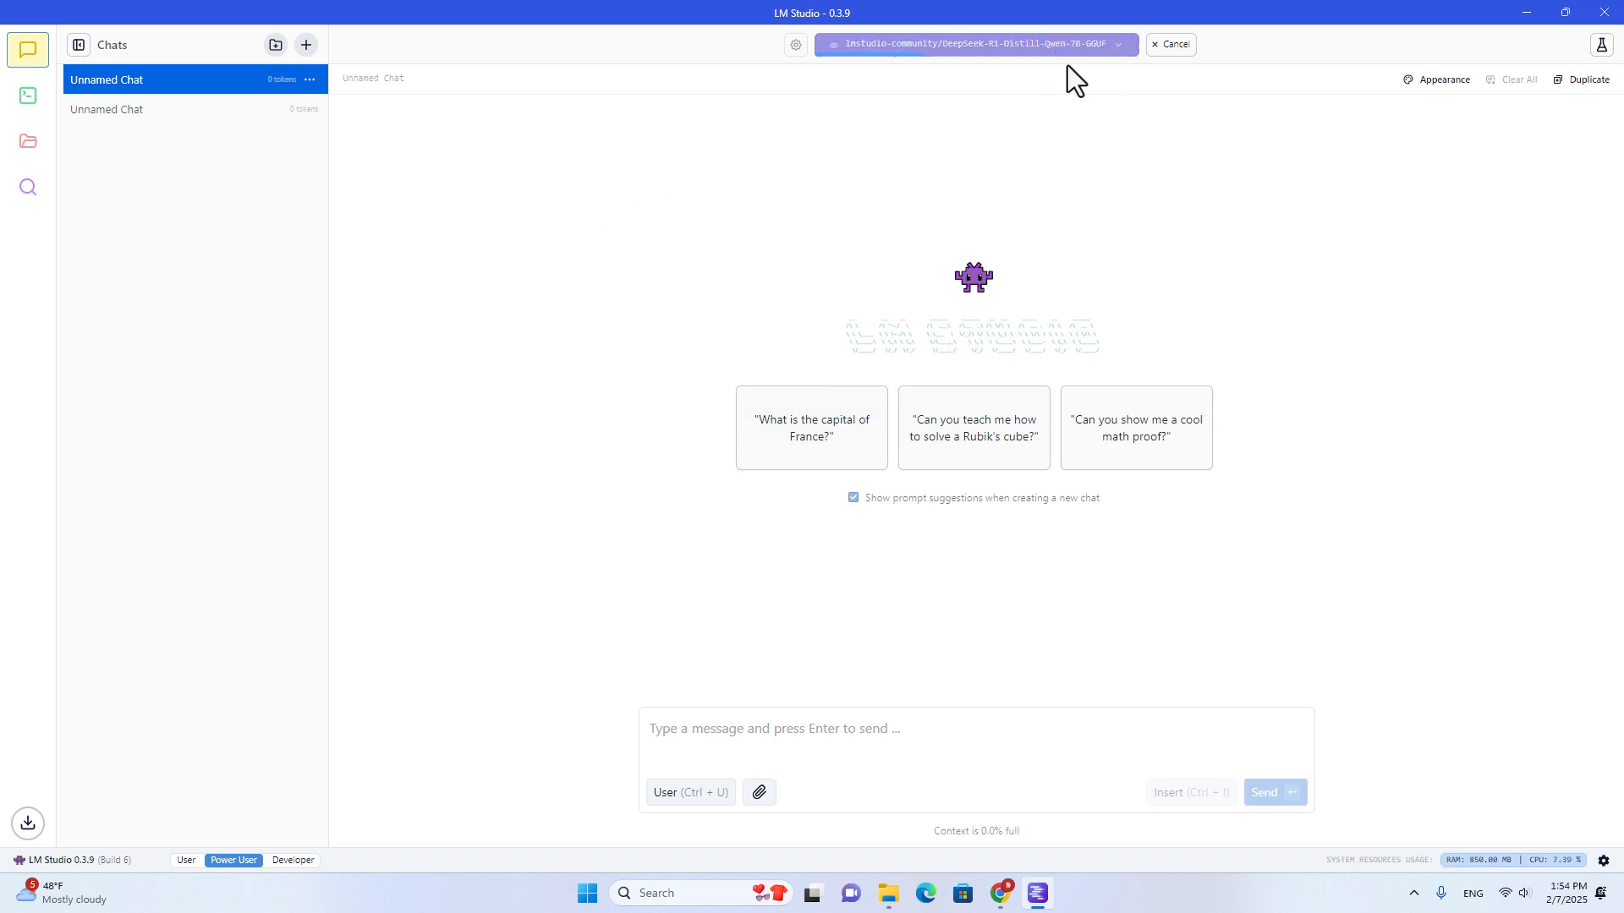
click(1109, 52)
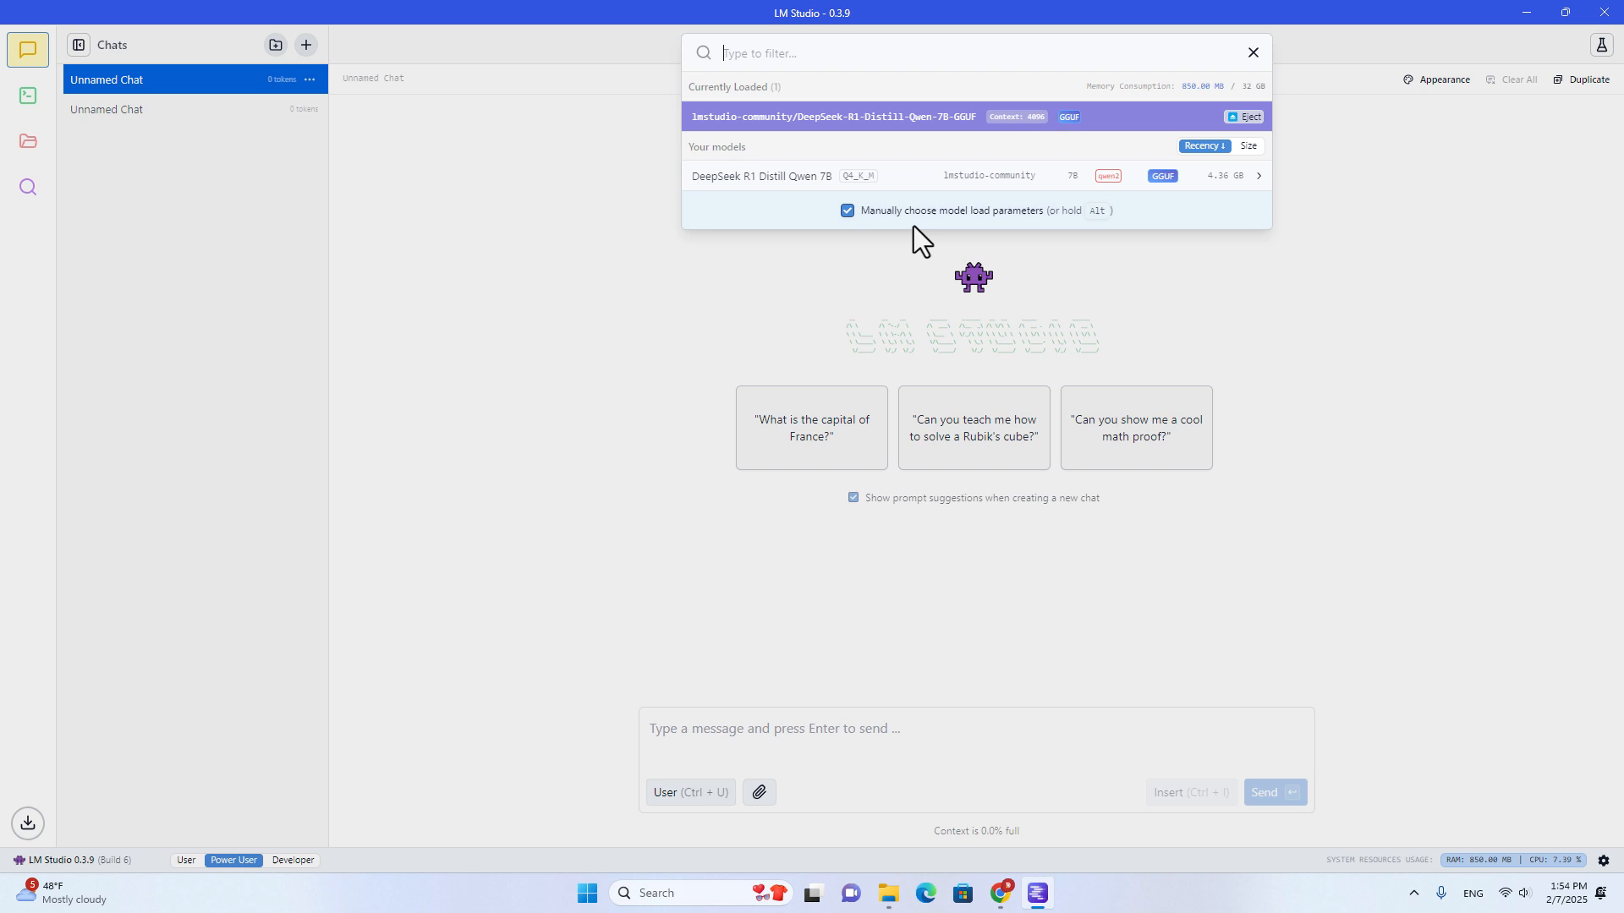
click(1459, 263)
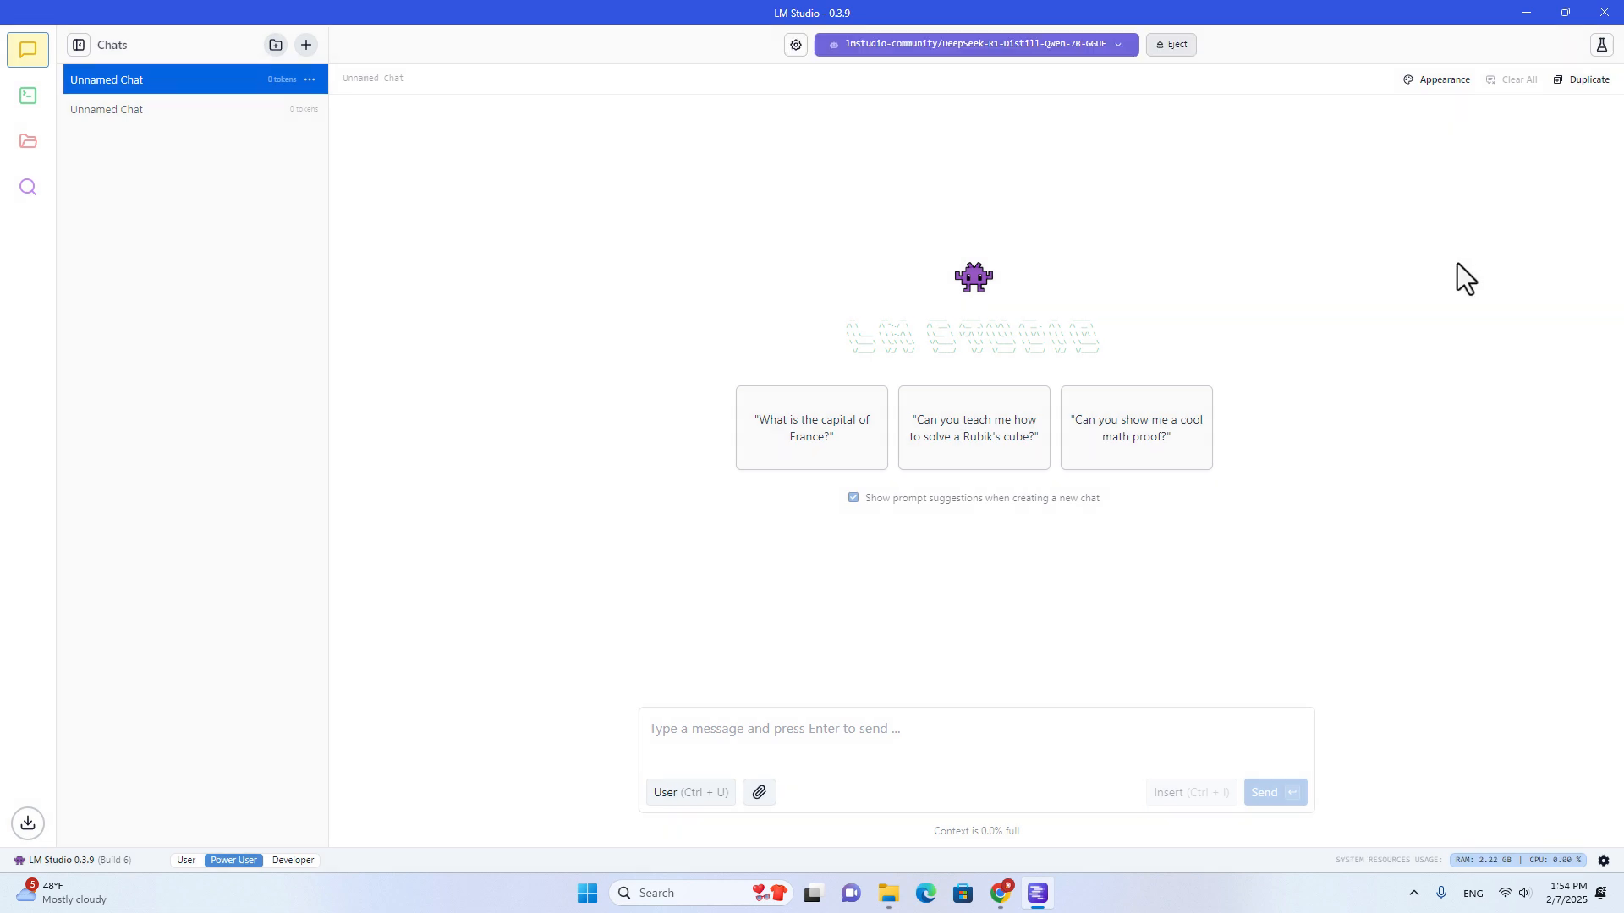
Step: Rename the current unnamed chat as "chat with deepseek"
click(309, 80)
click(362, 110)
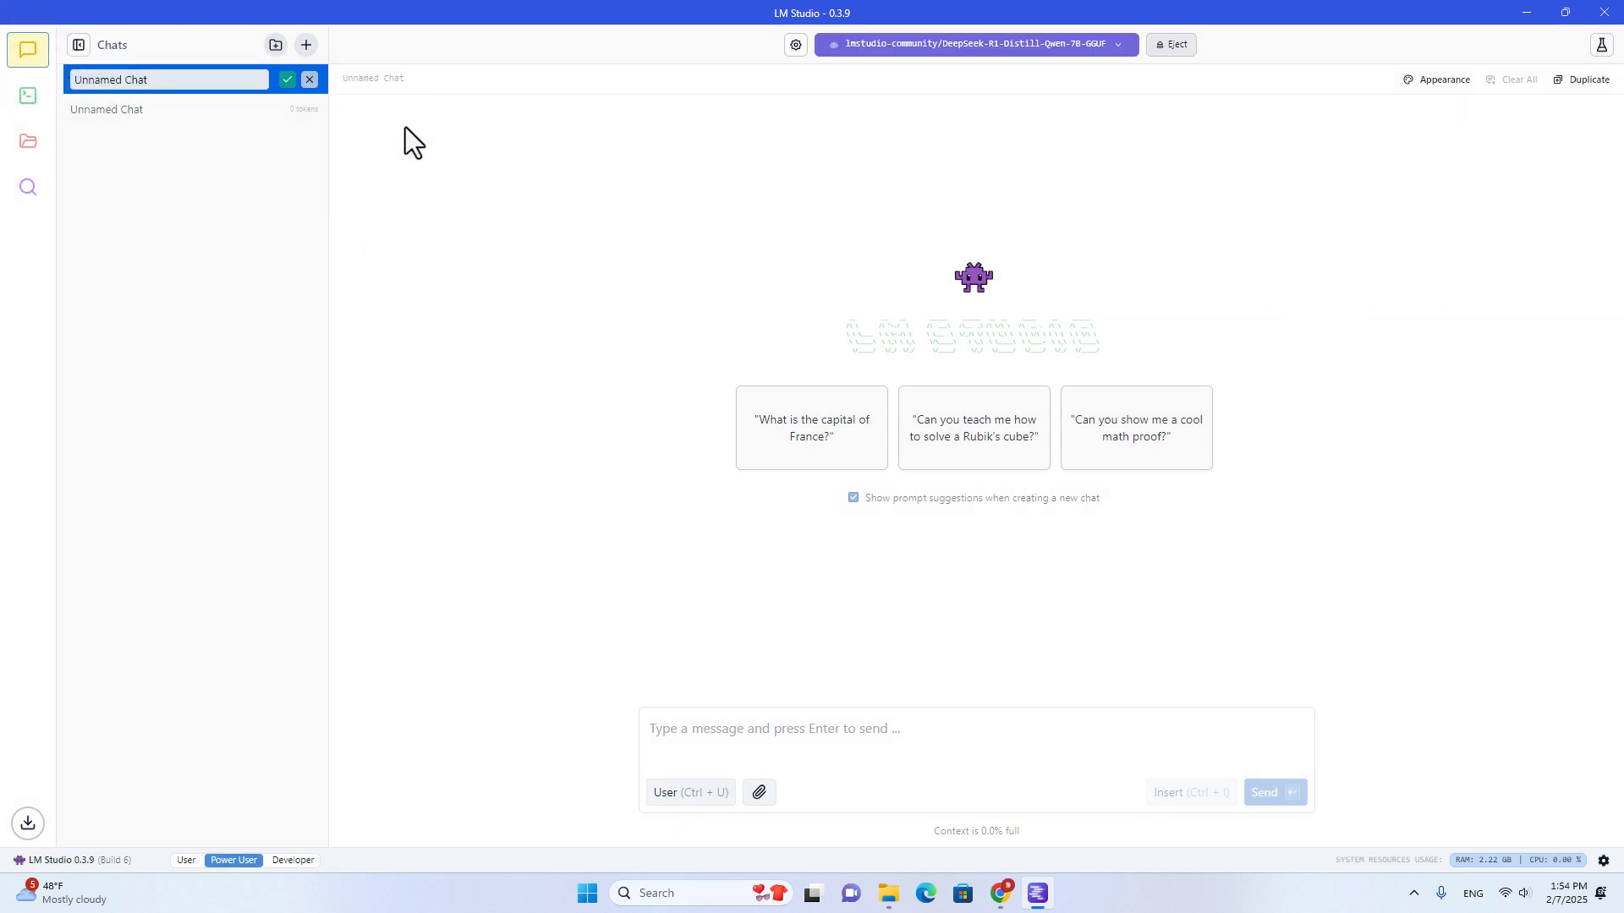
triple_click(161, 81)
key(BackSpace)
text(chat with deepseek)
key(Return)
Step: Send the message "Hello deepseek" to the model in the renamed chat
click(938, 755)
text(Hello d)
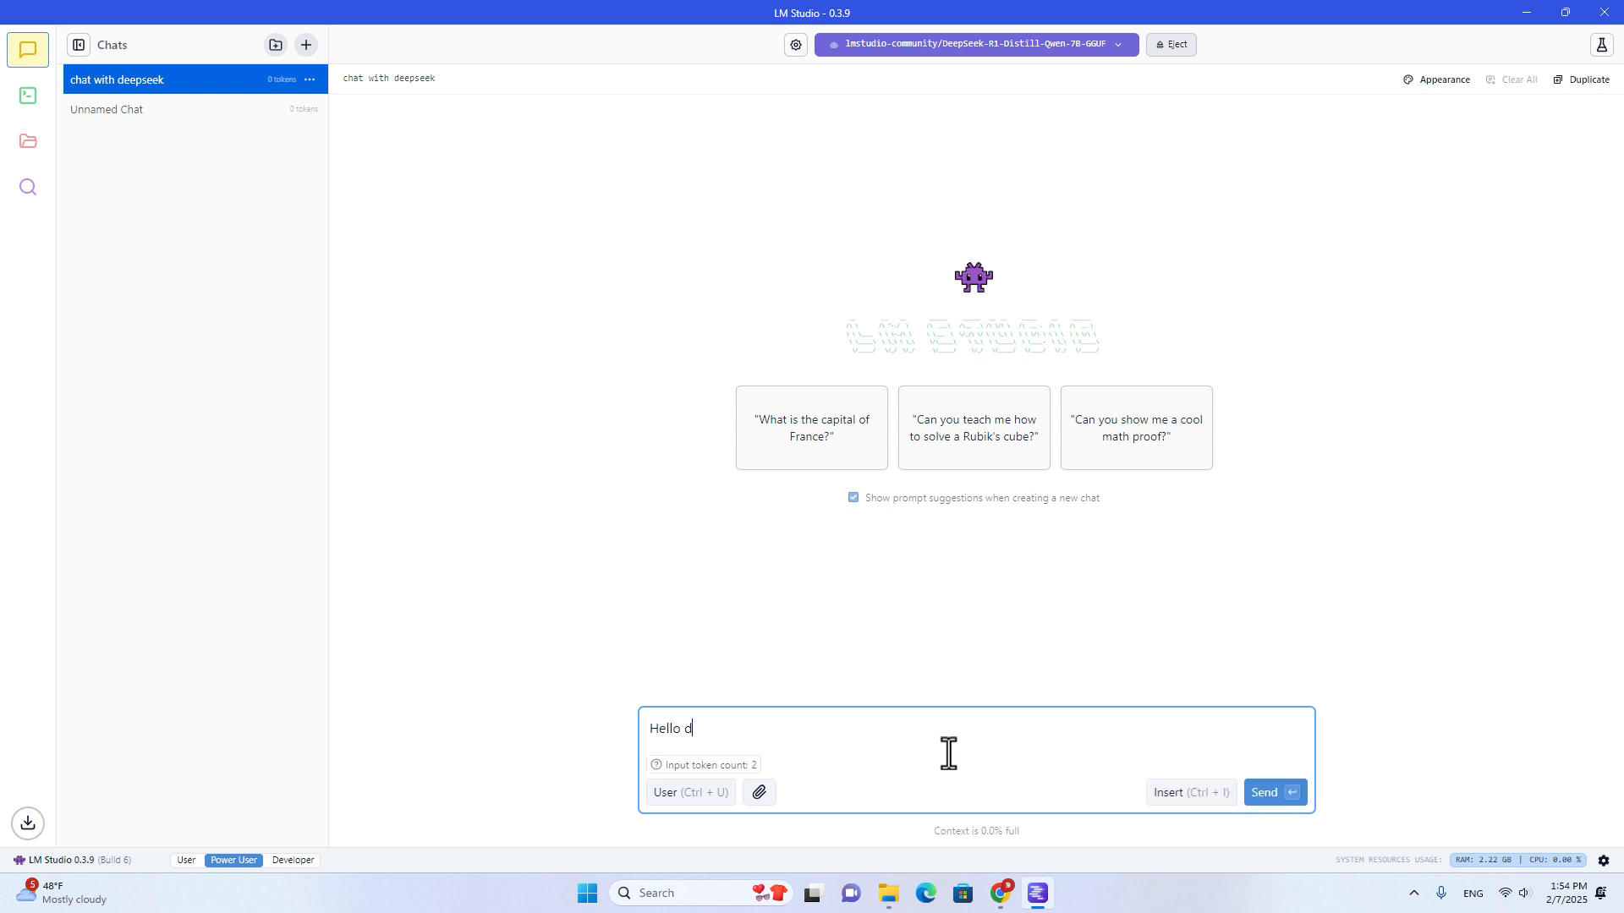
text(eepseek)
key(Return)
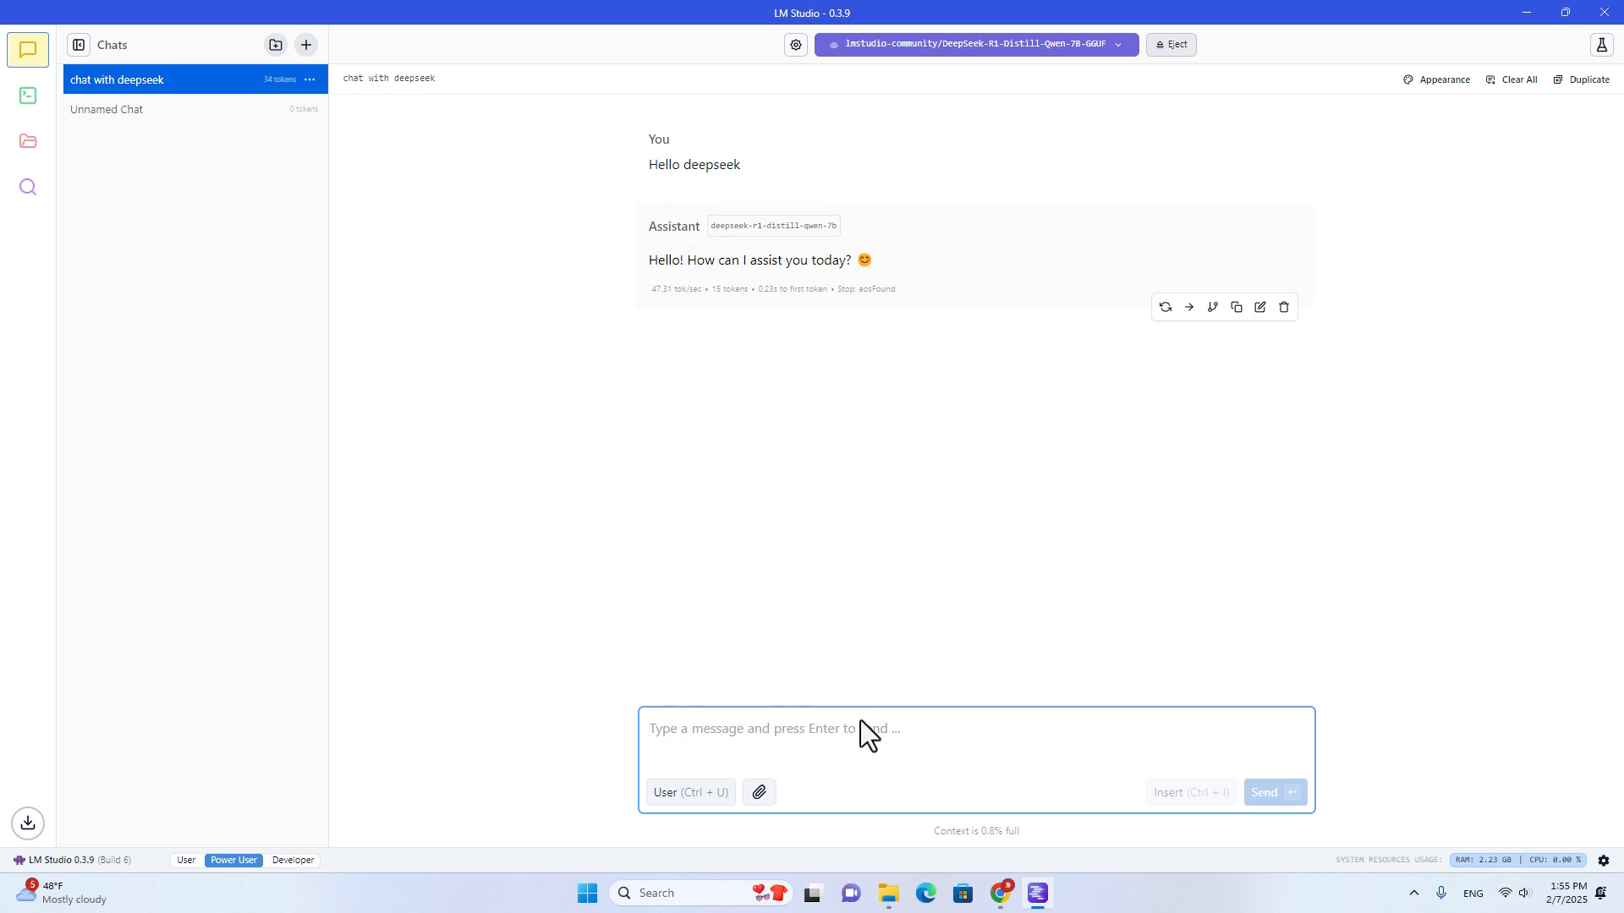
Step: Send the message "I want to learn how to code in HTML" and read through the model's reply
text(I want to learn how to code in H)
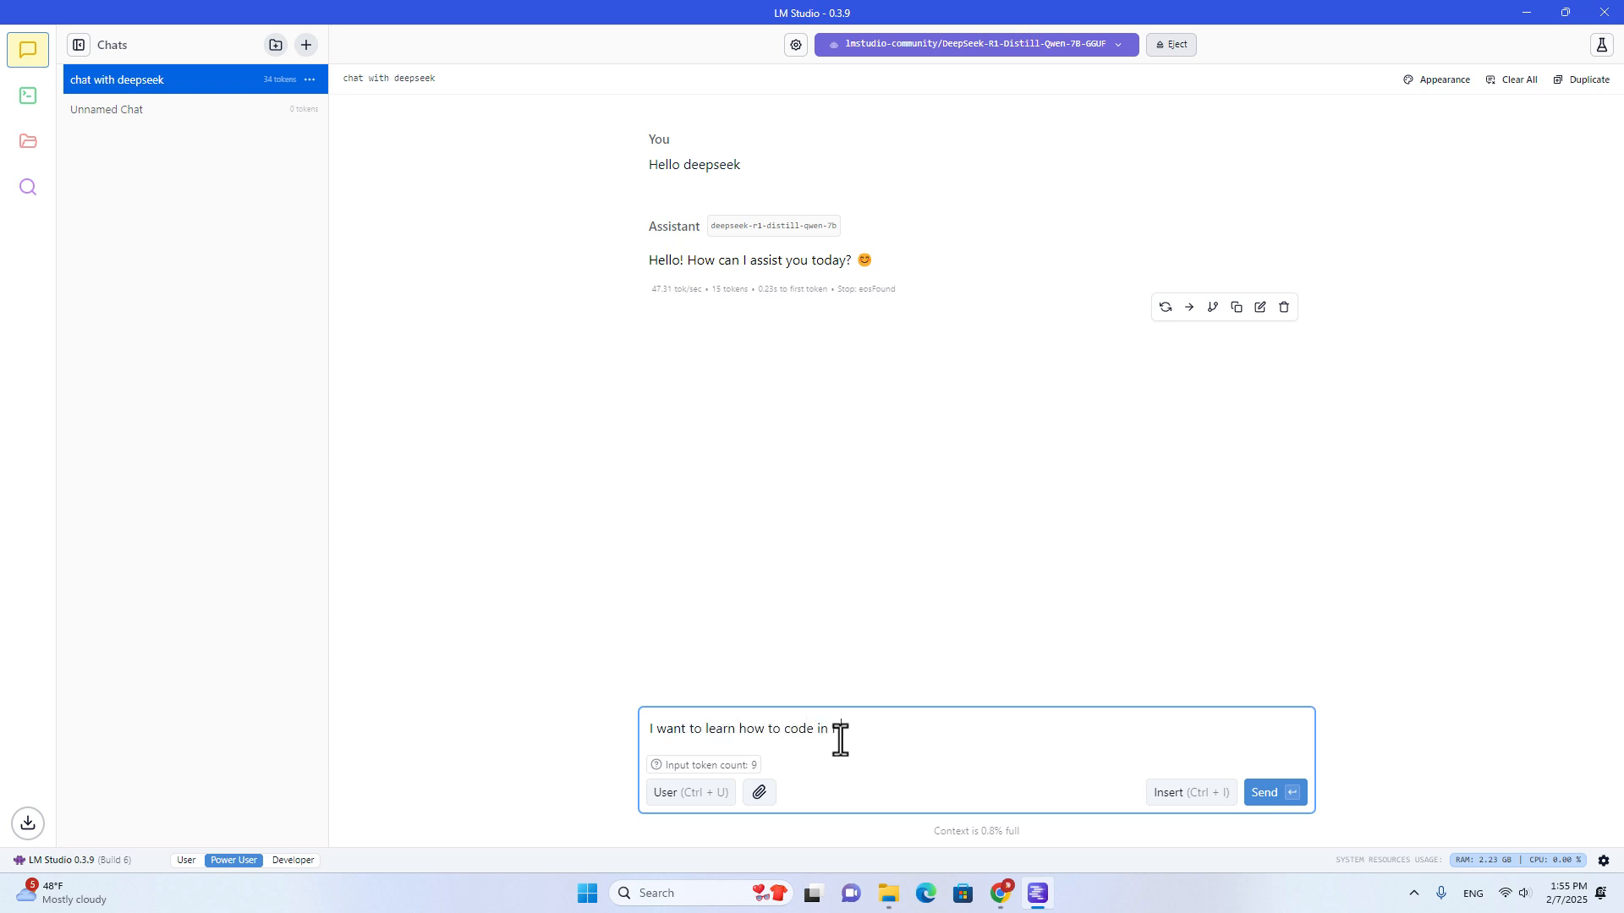
key(Return)
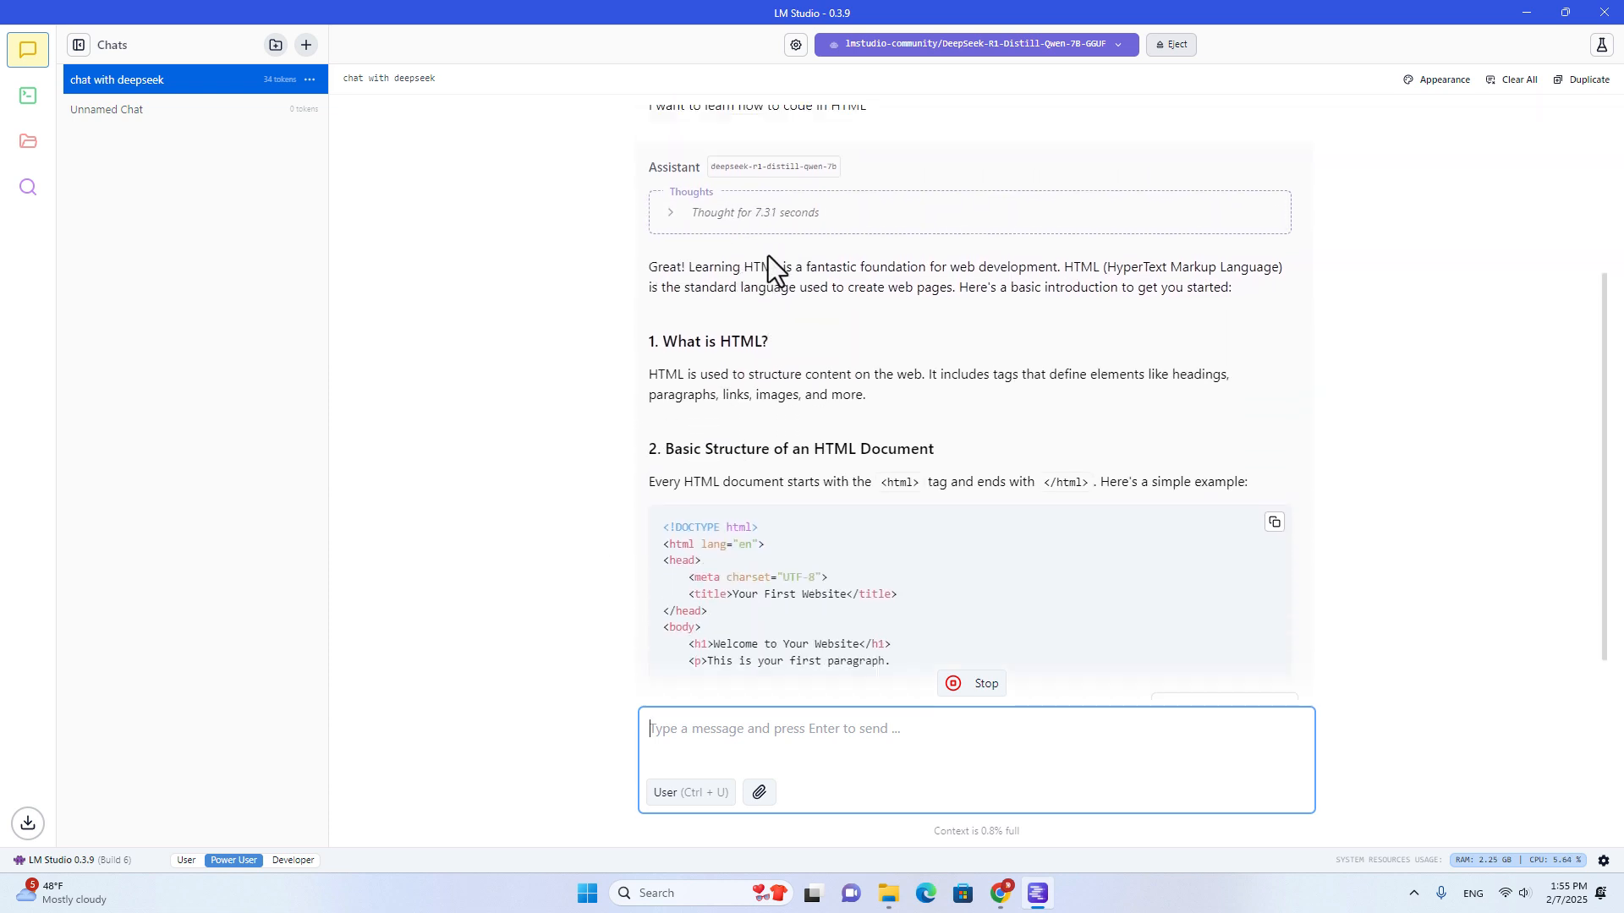
scroll(768, 256, up, 1)
scroll(769, 279, down, 3)
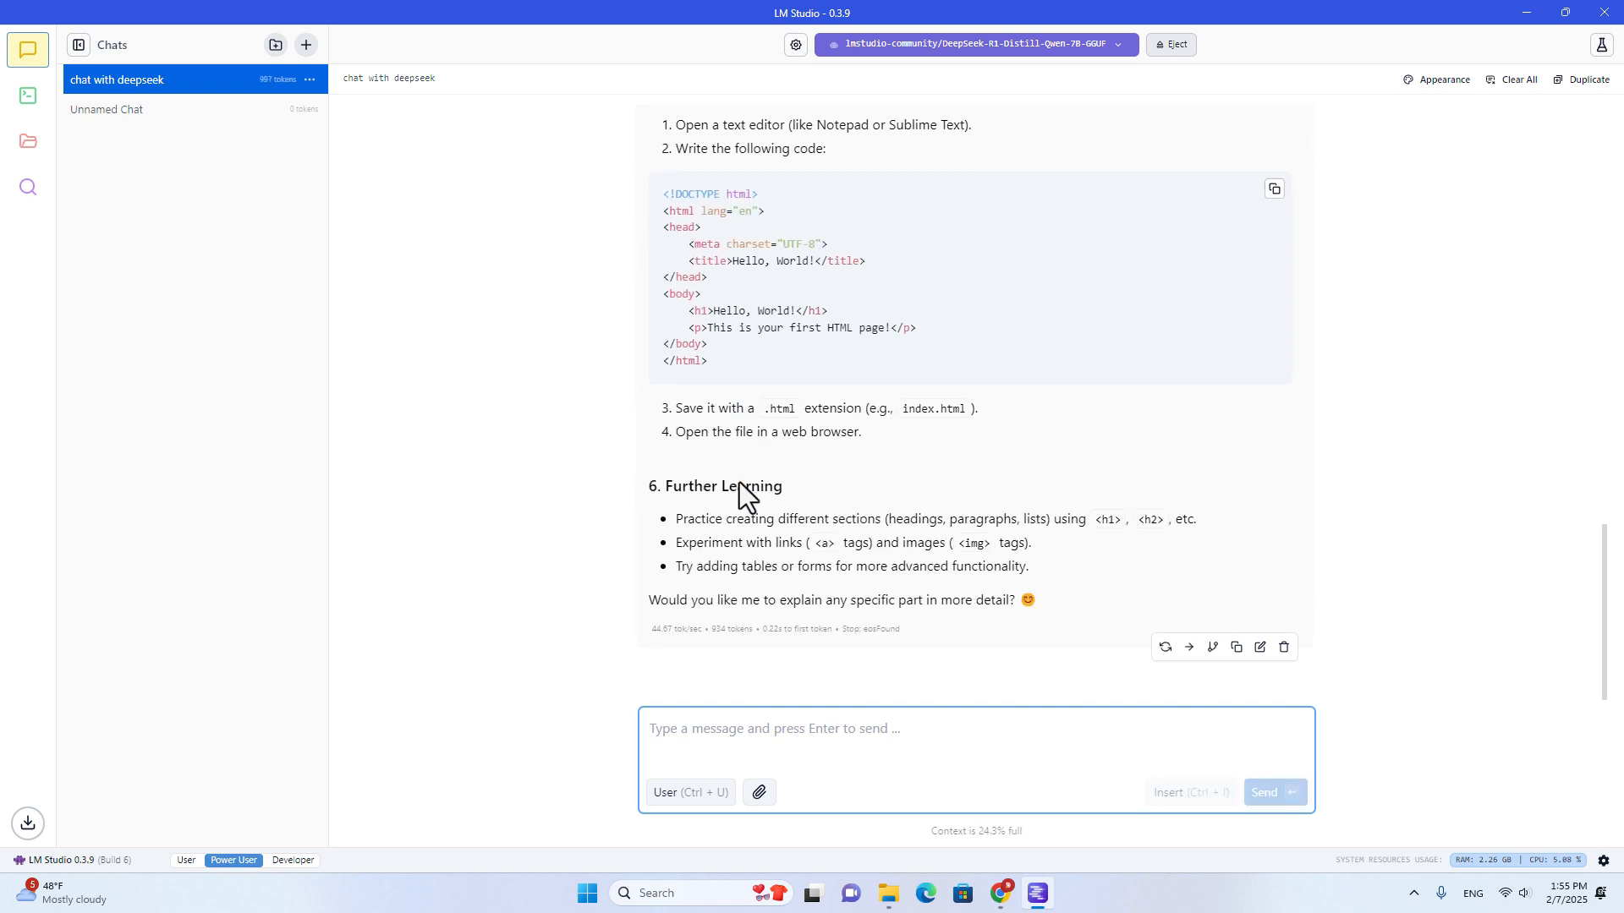
scroll(837, 465, up, 15)
scroll(677, 380, up, 5)
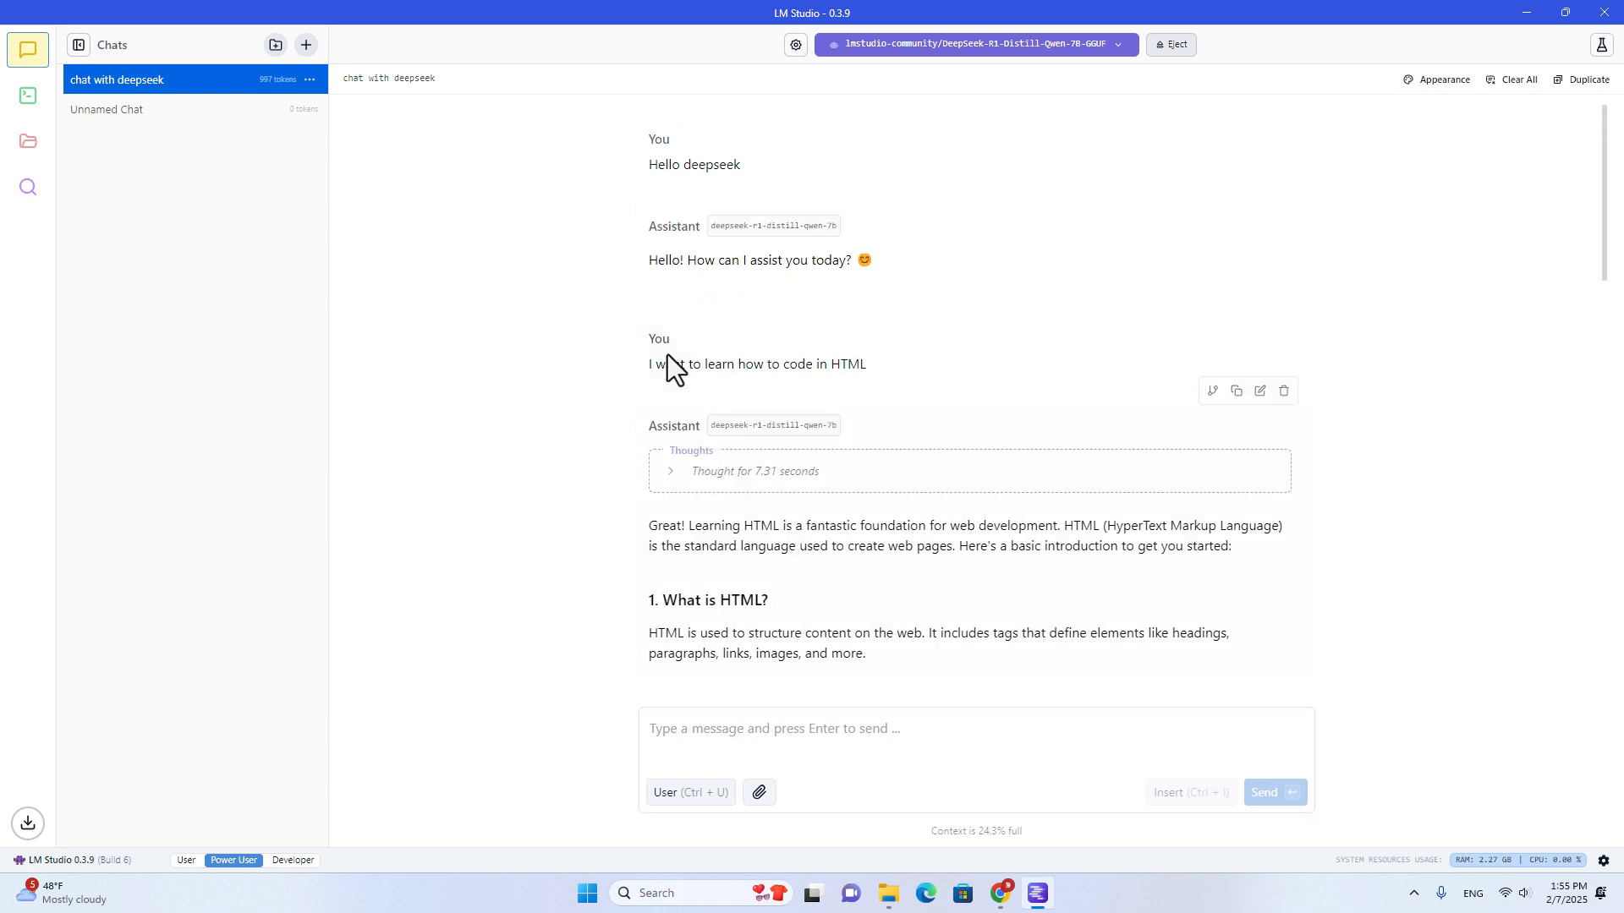
Step: Clear the "deepseek" model search, select Llama 3.2 1B from the staff picks and download its Q8_0 version
click(28, 193)
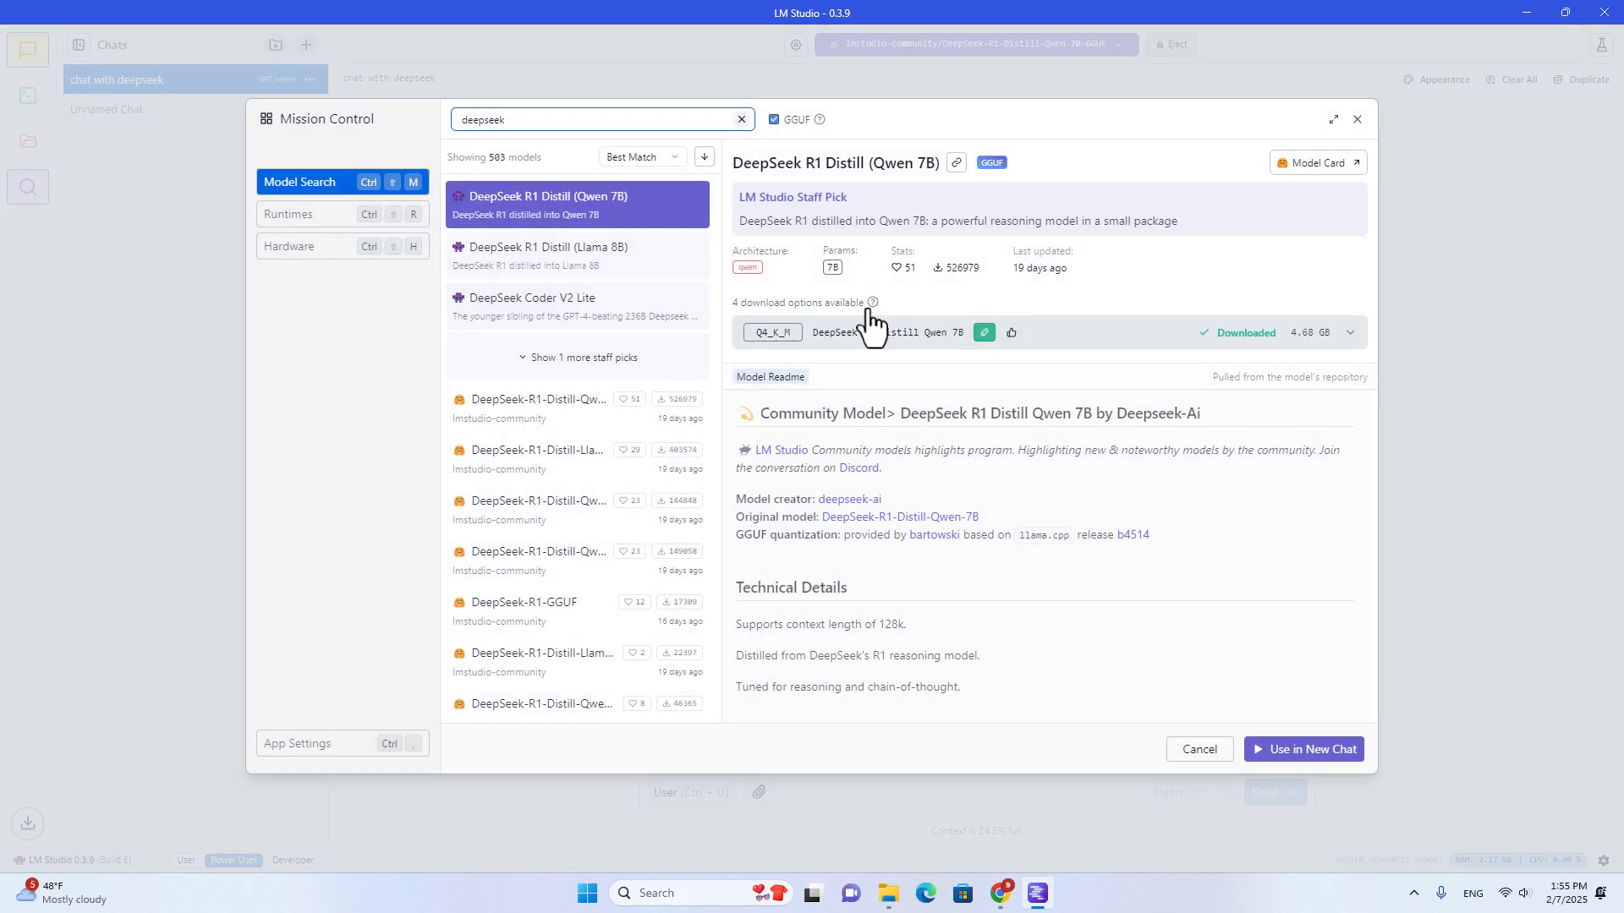
key(BackSpace)
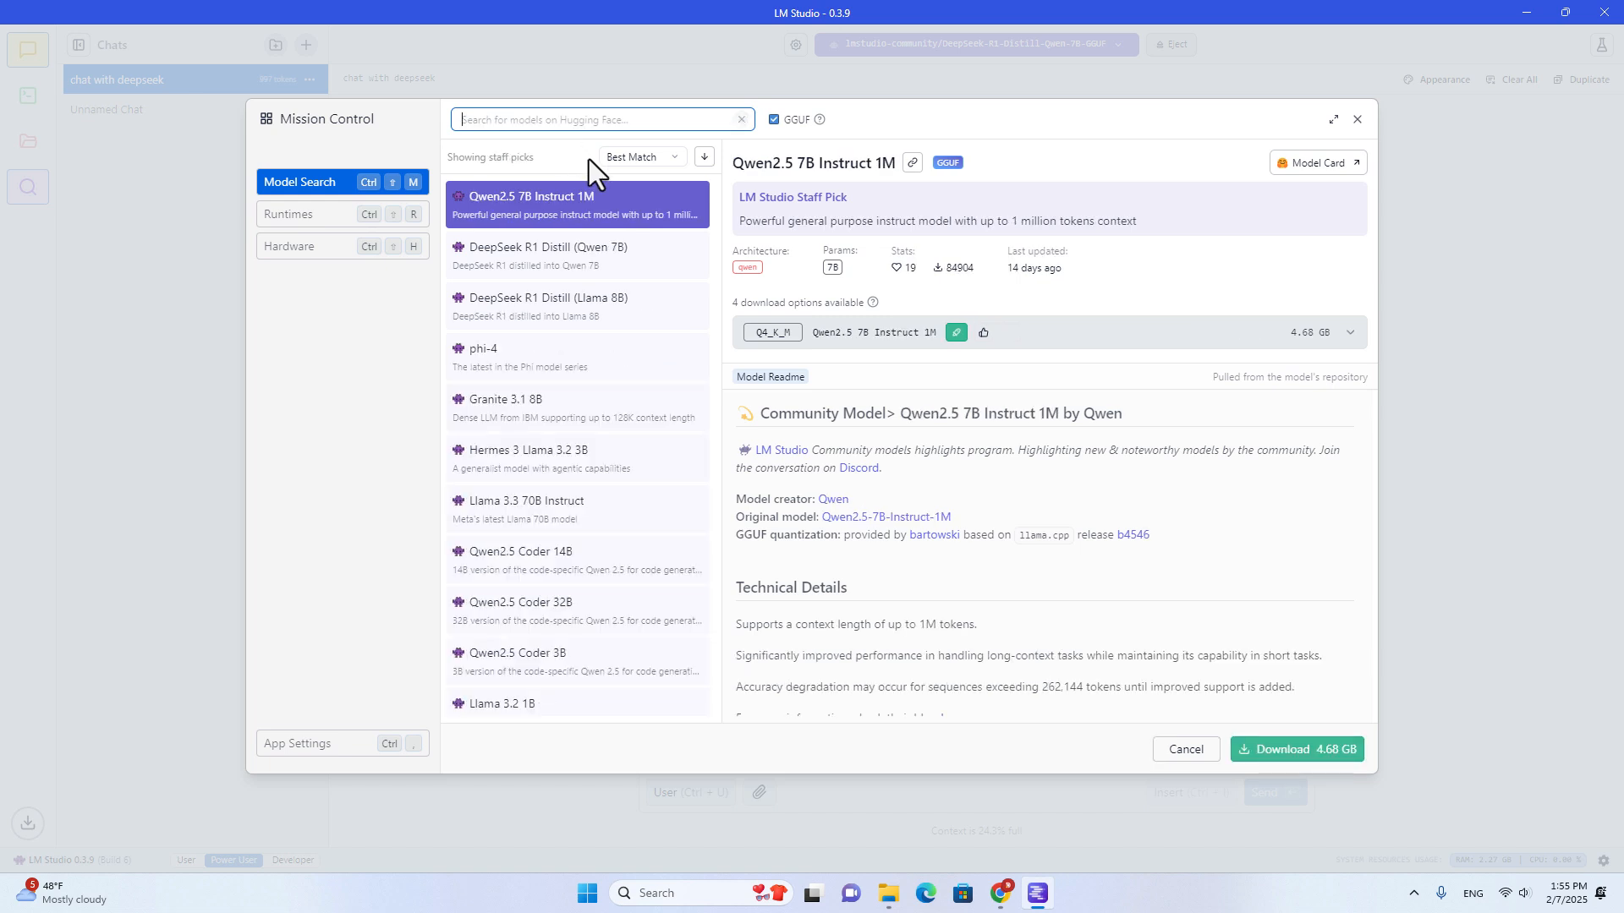
scroll(641, 428, down, 1)
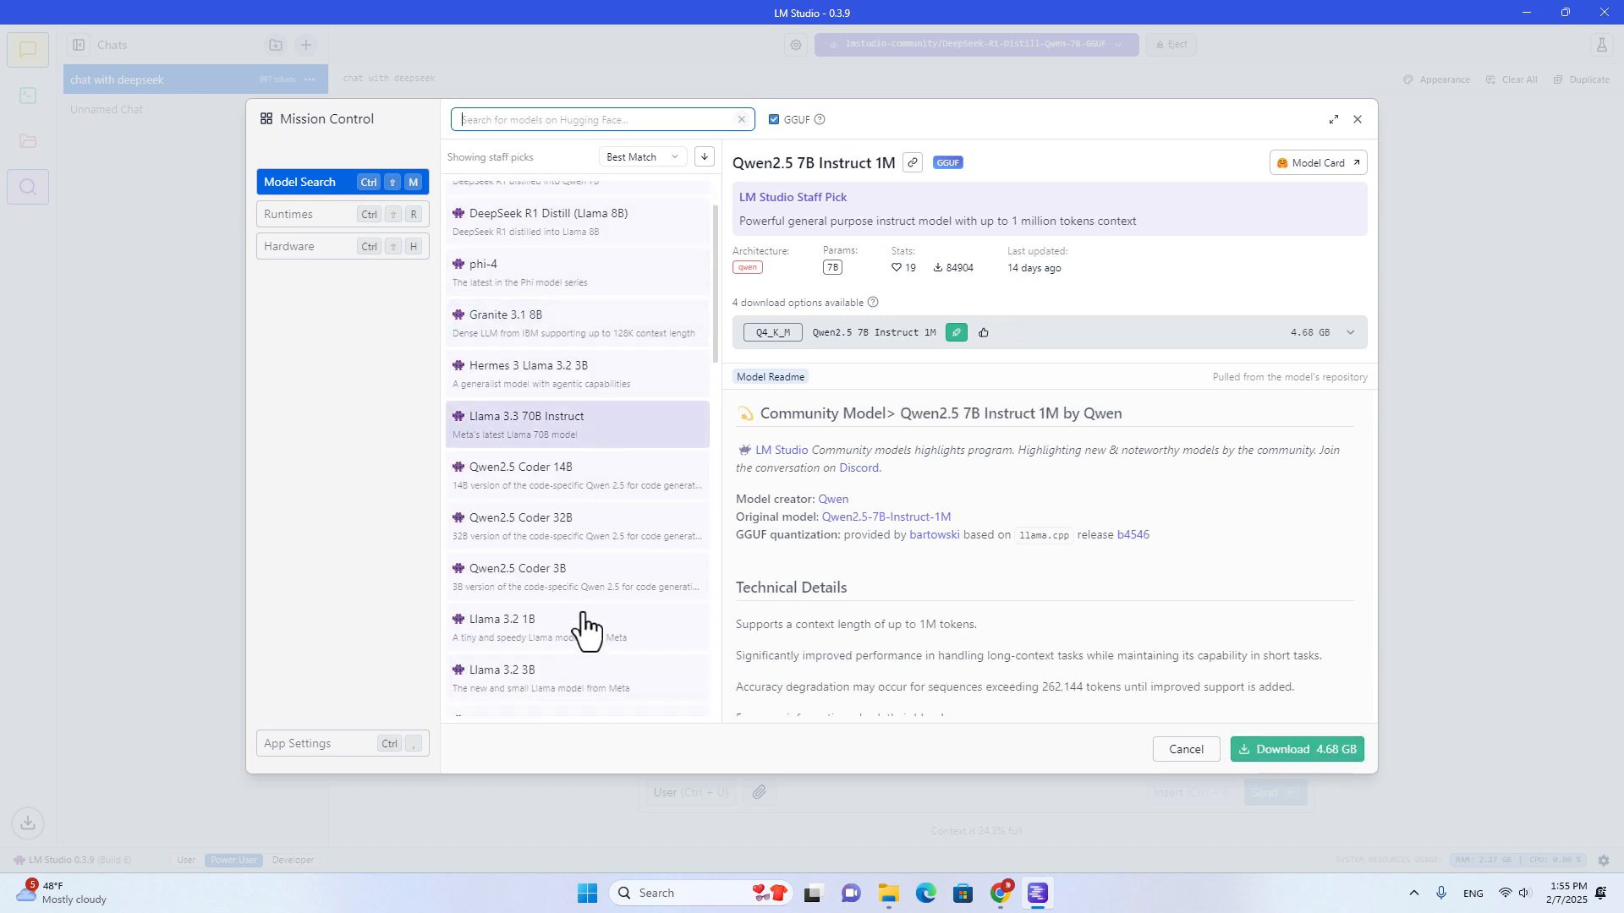
scroll(674, 623, down, 1)
click(562, 550)
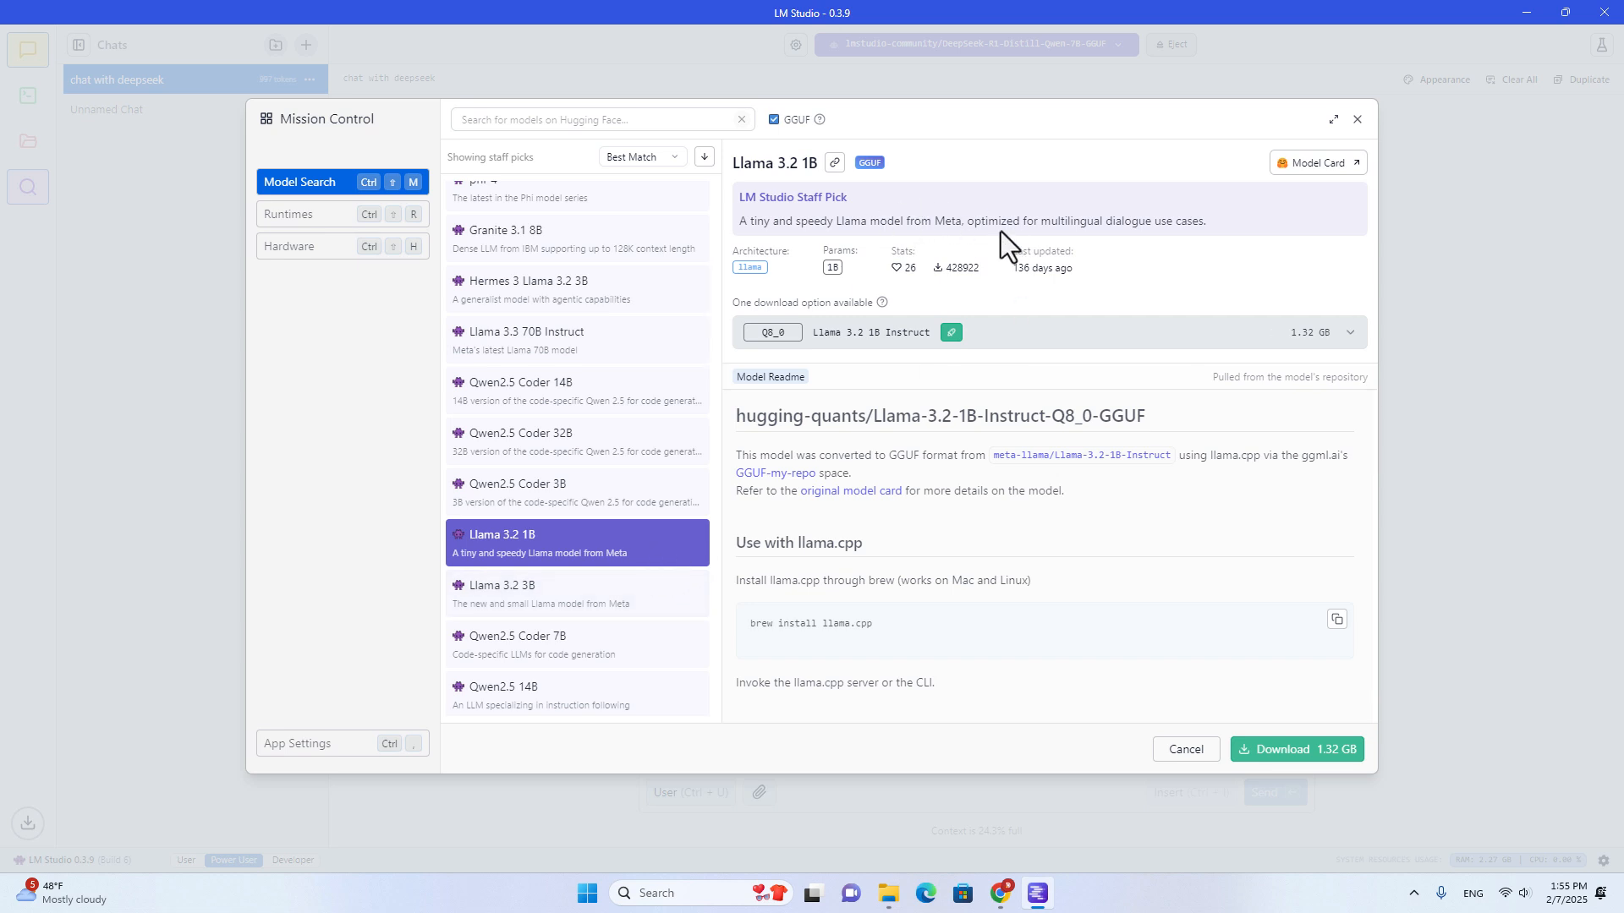
click(1280, 753)
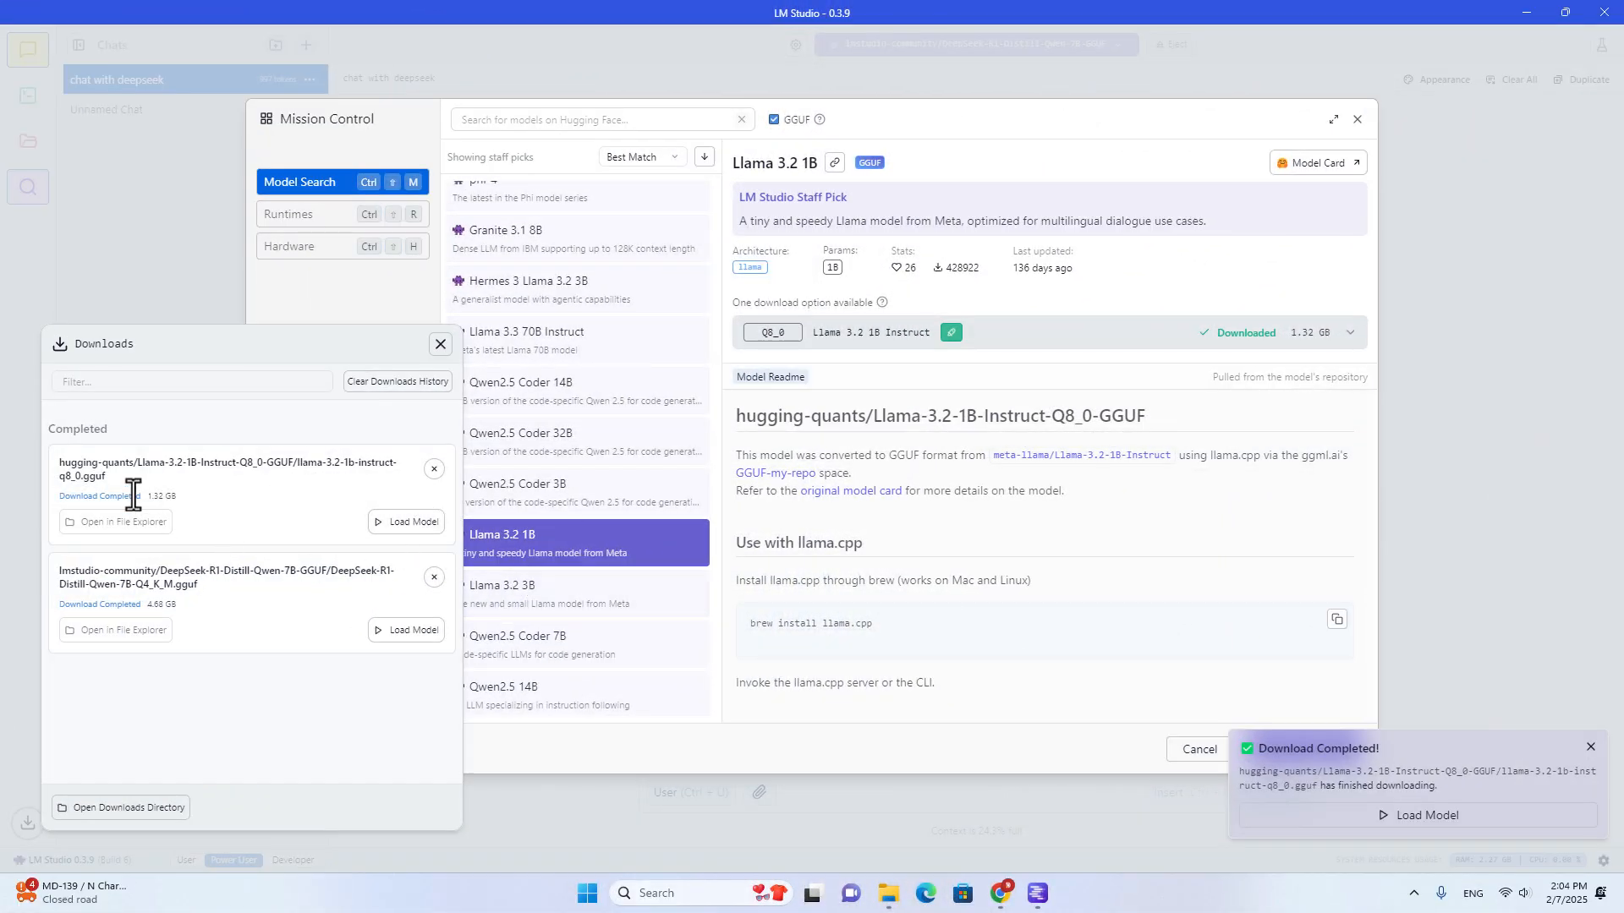
Step: Load the downloaded Llama 3.2 1B Instruct model into a new chat and check the list of loaded and available models
click(406, 522)
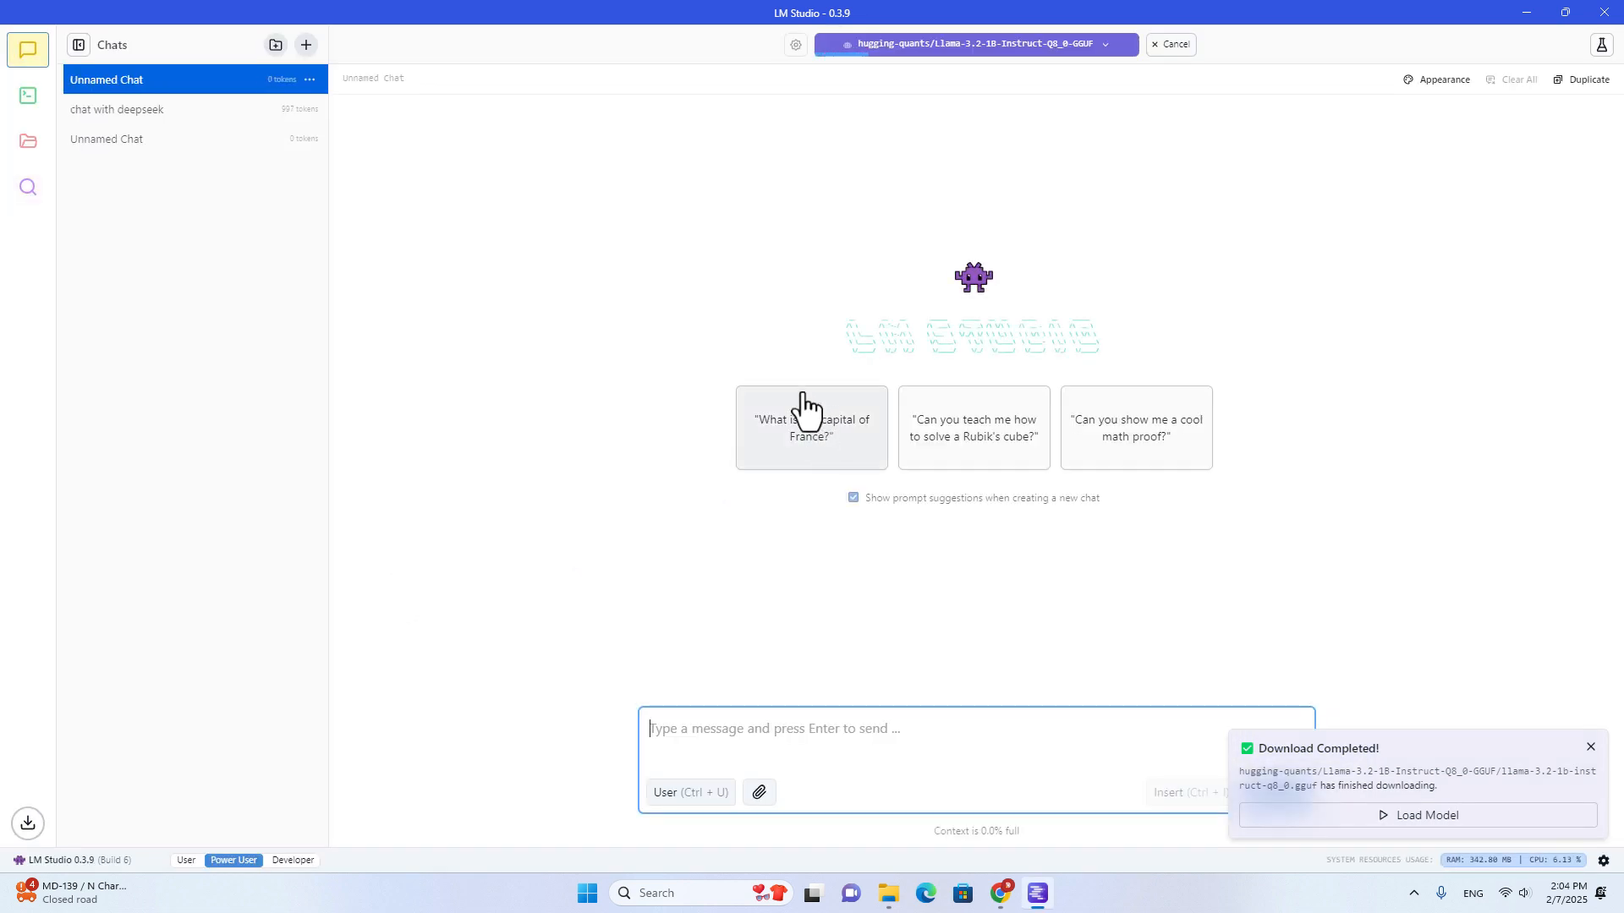
click(127, 118)
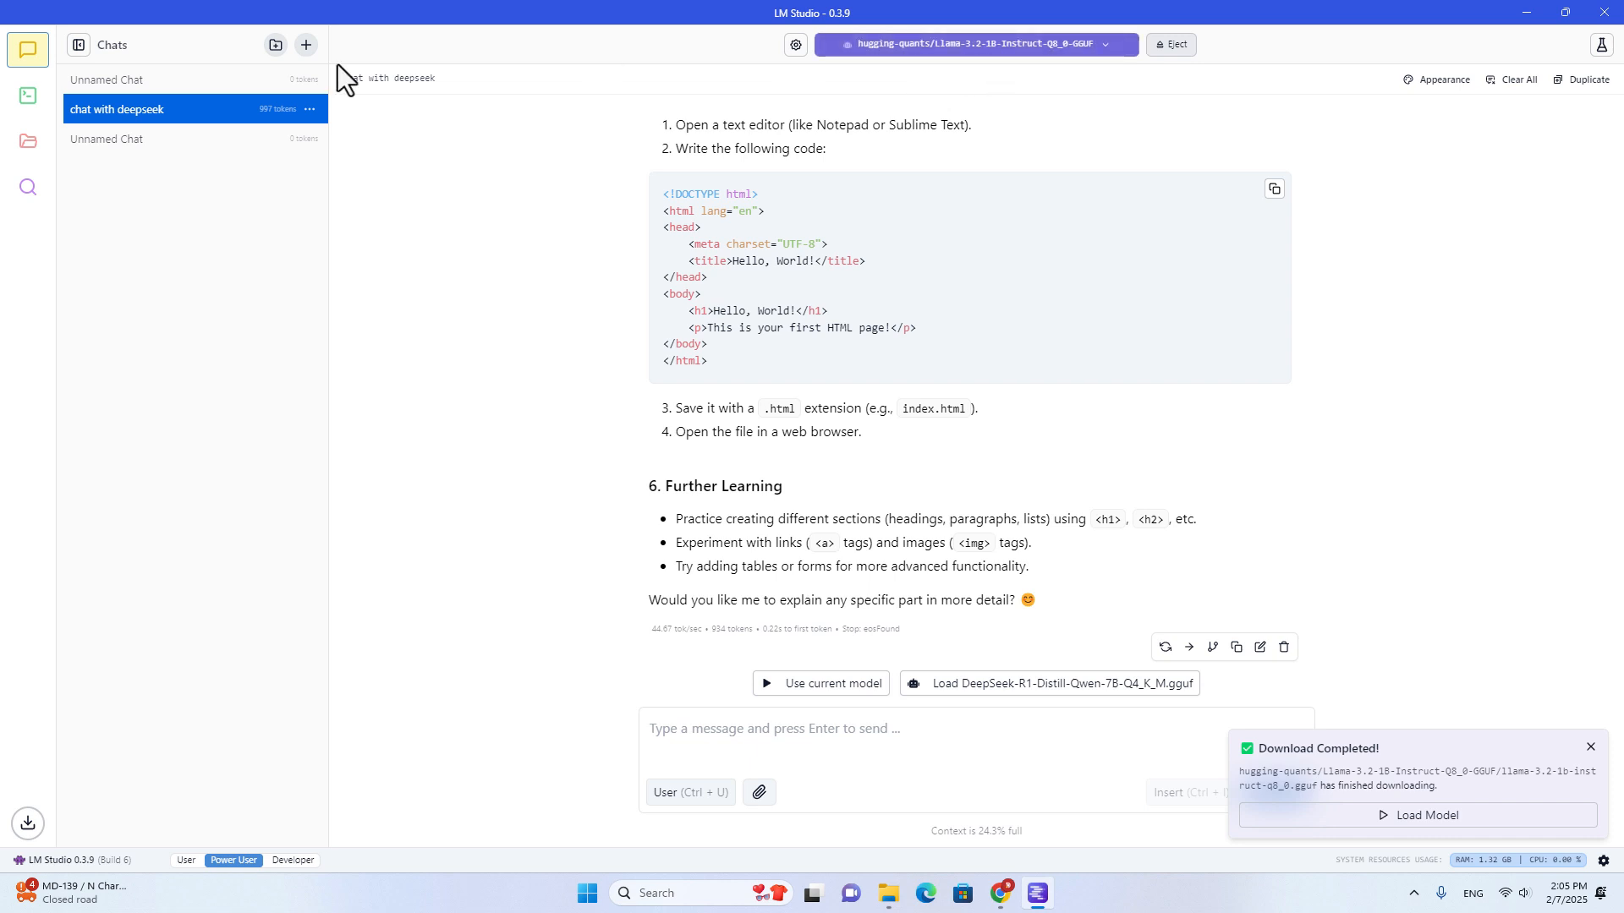
click(109, 81)
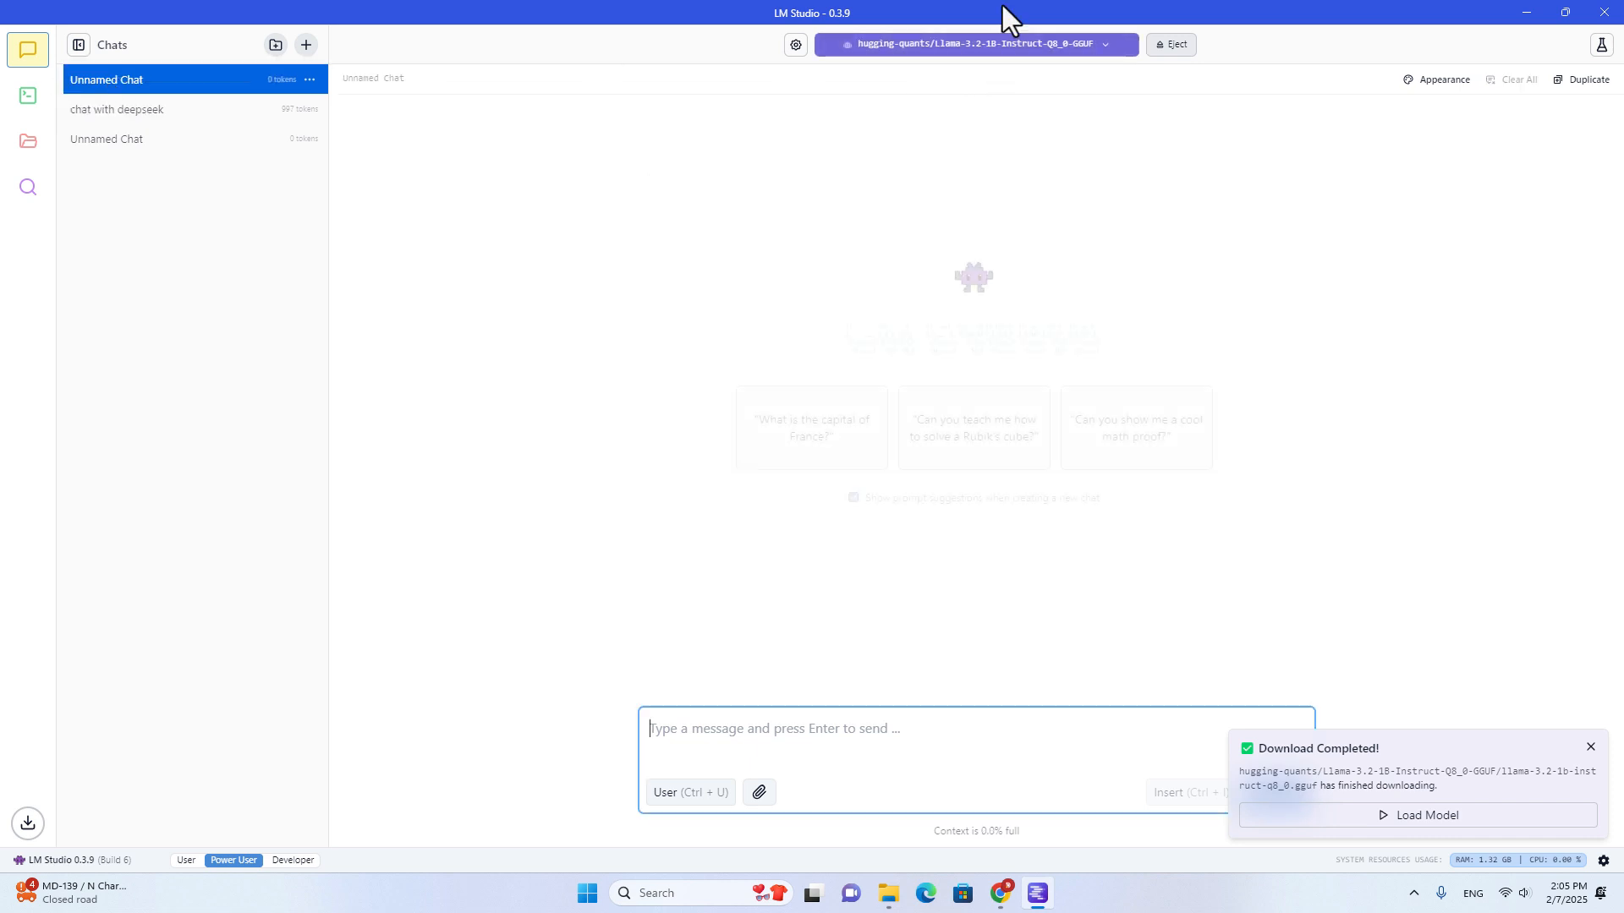
click(970, 51)
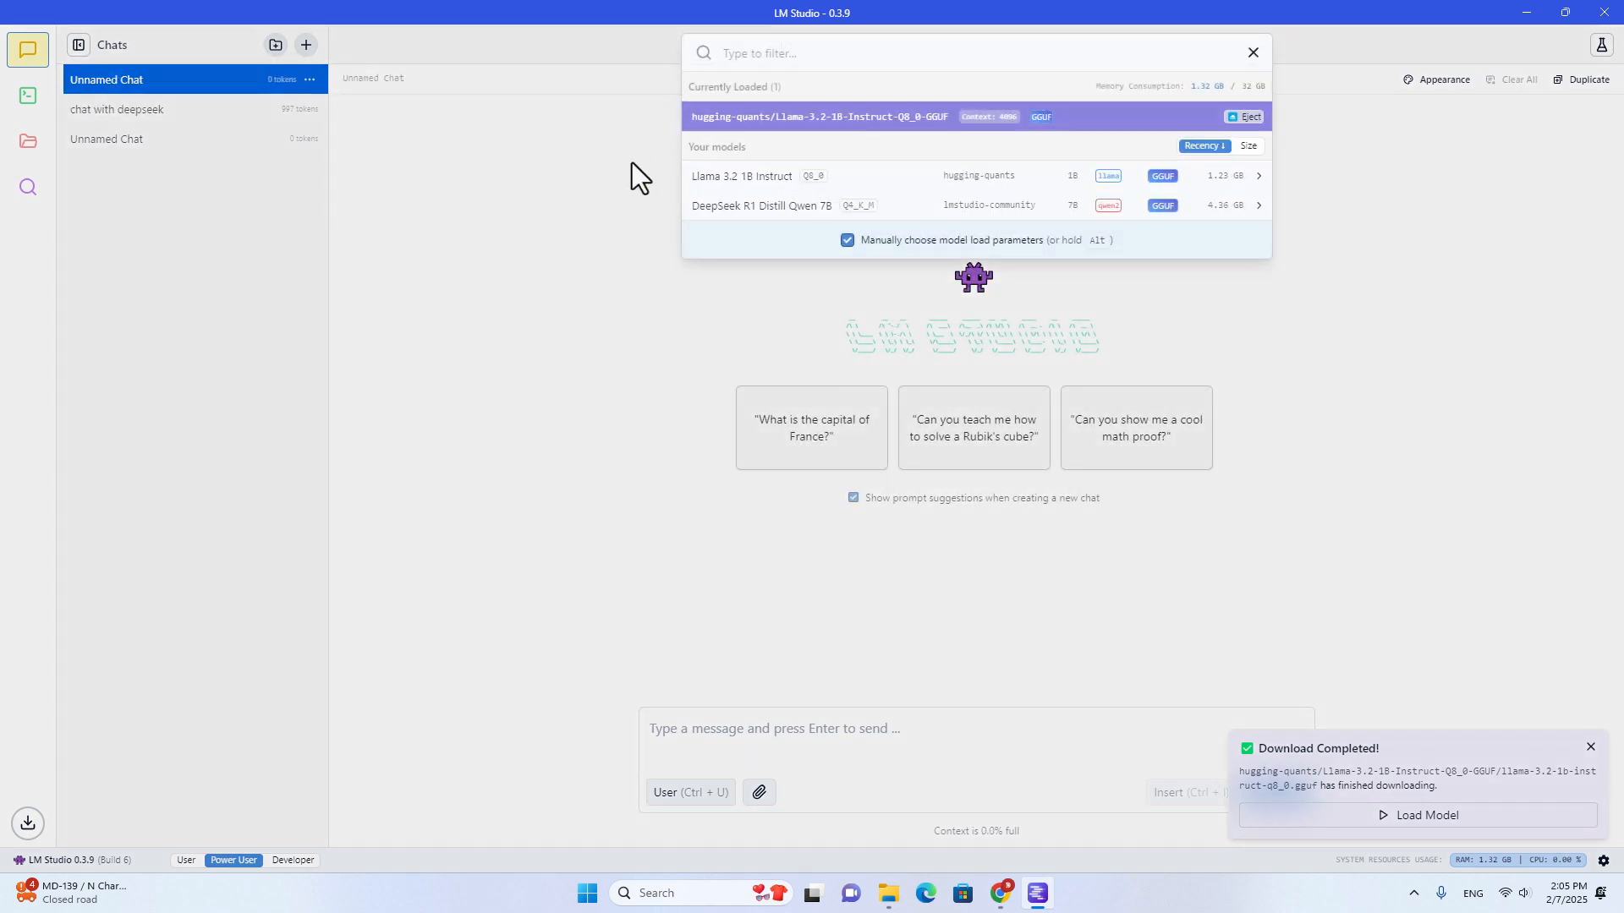
click(560, 205)
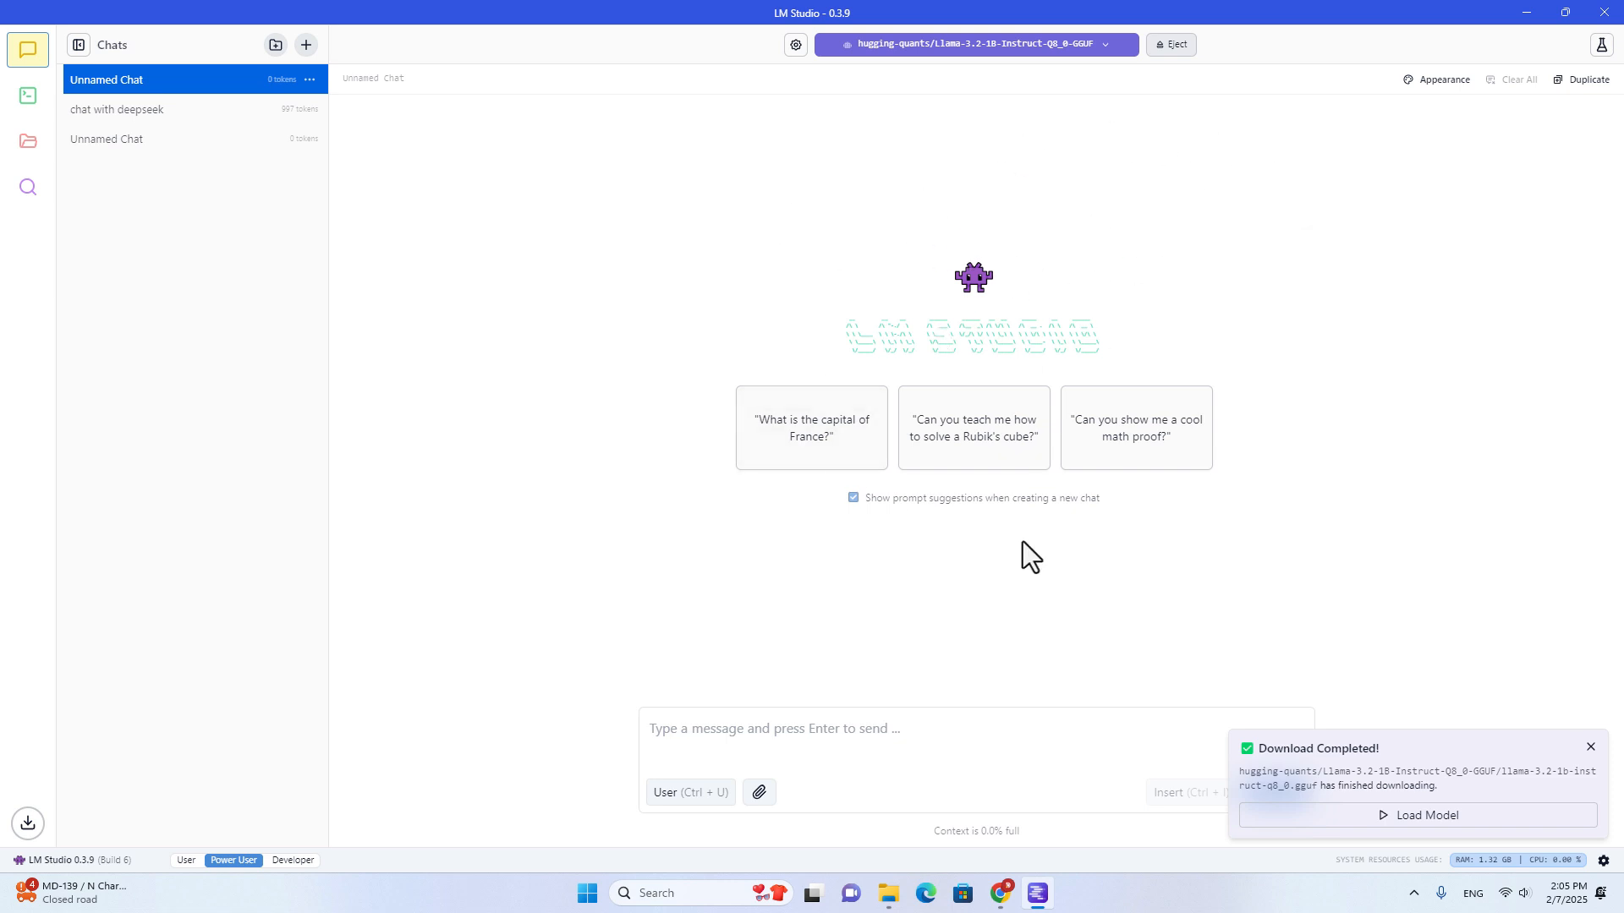
Step: Send the message "hello, who are you?" to the Llama model in the new chat
click(816, 729)
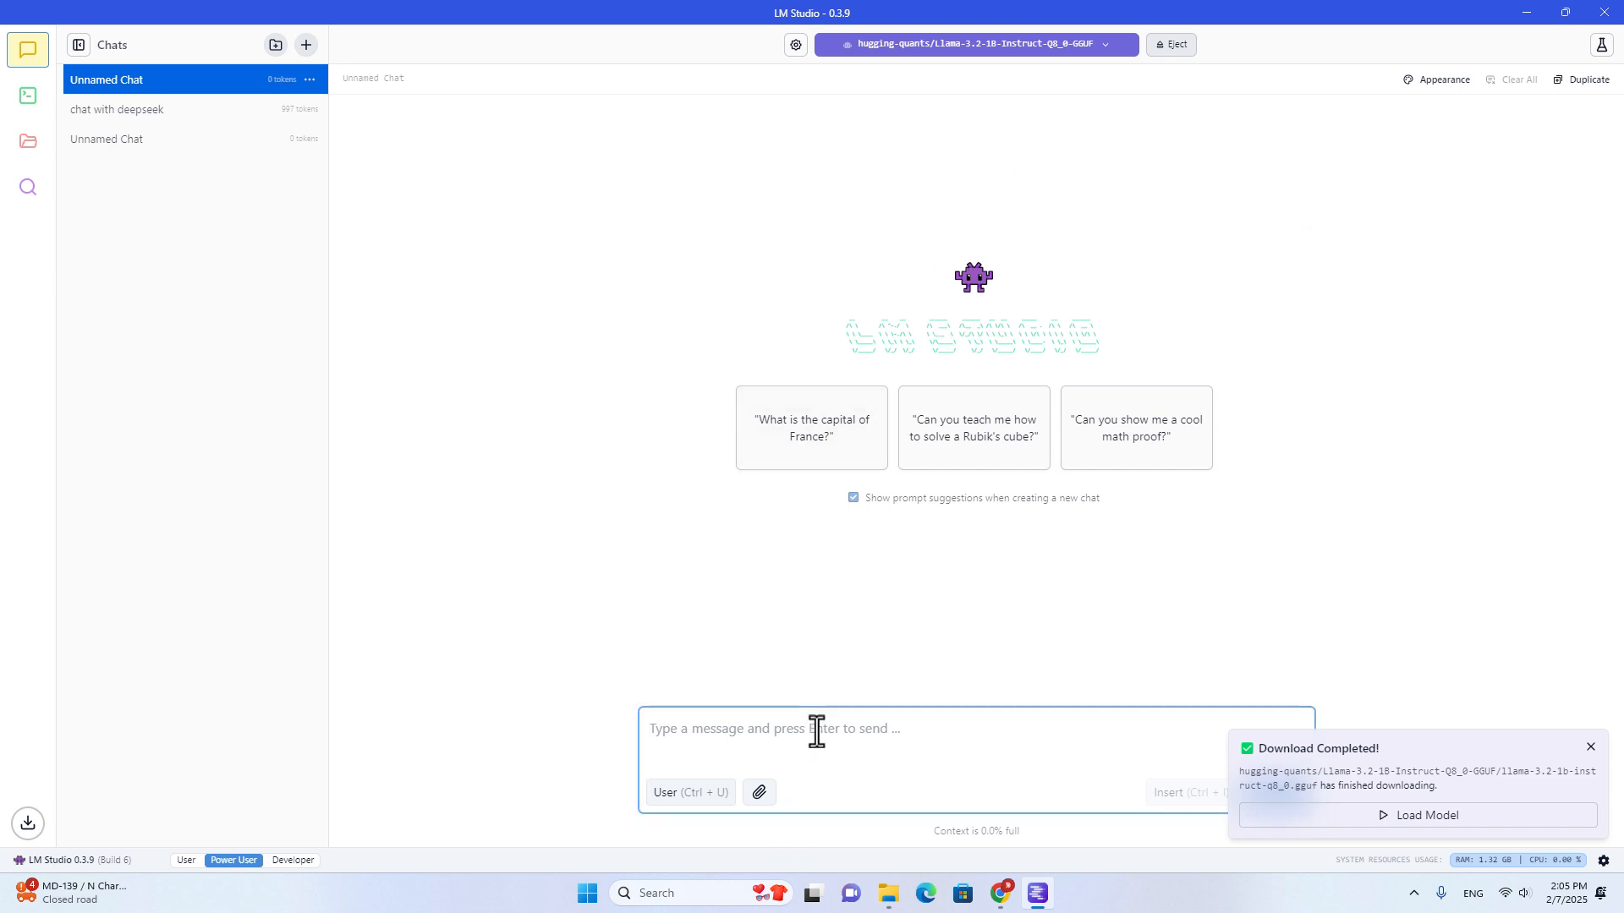
text(he)
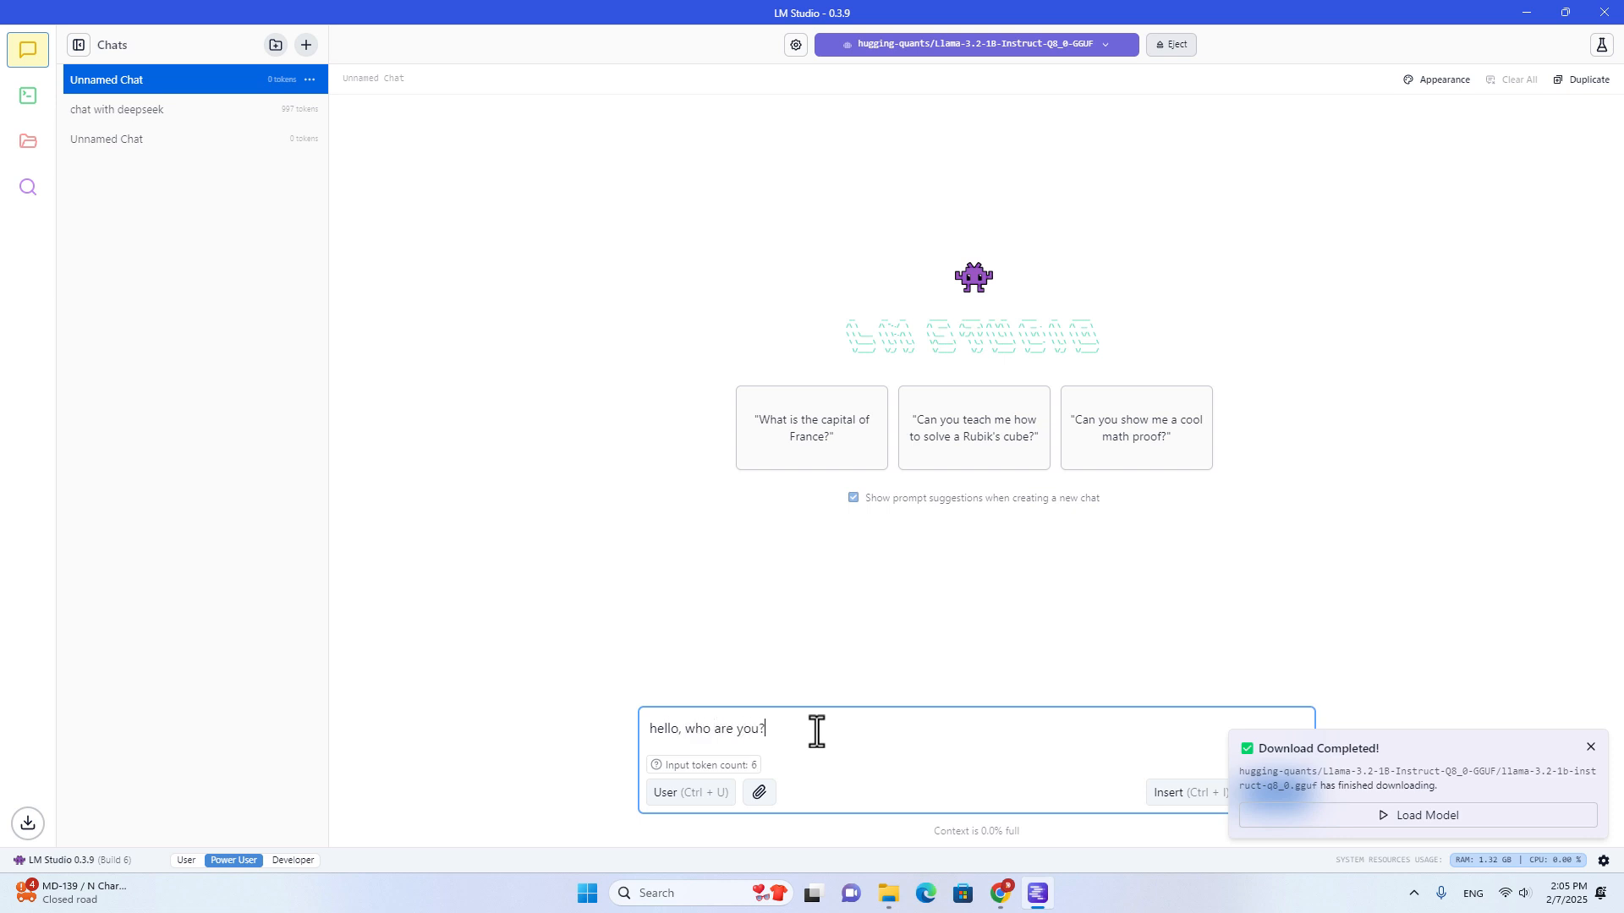
text(llo, who are you?)
key(Return)
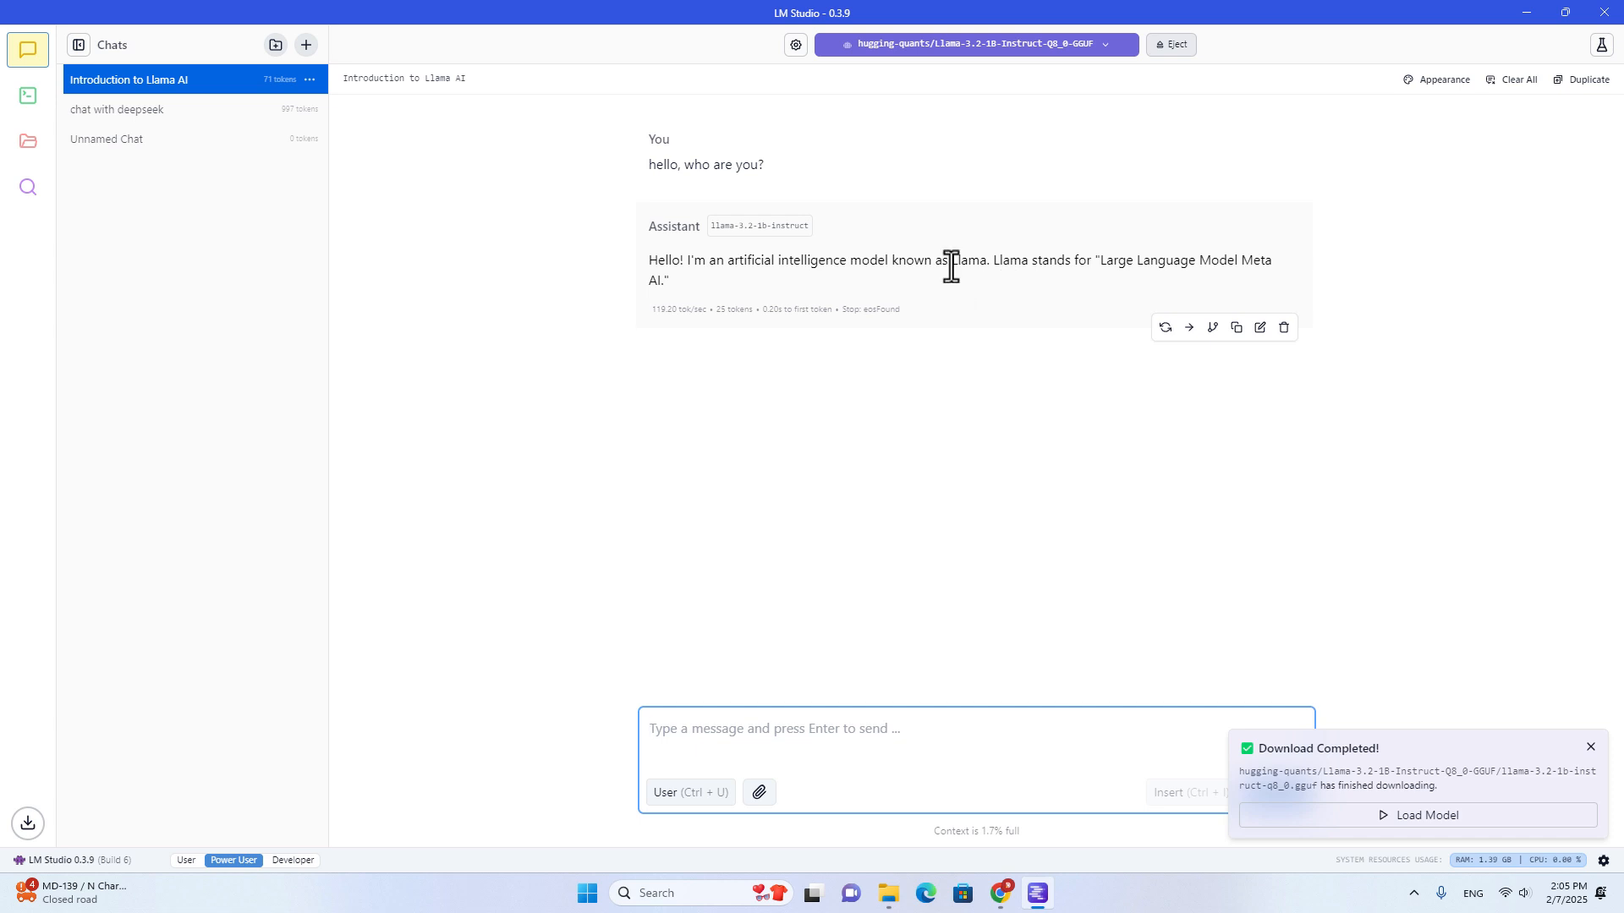